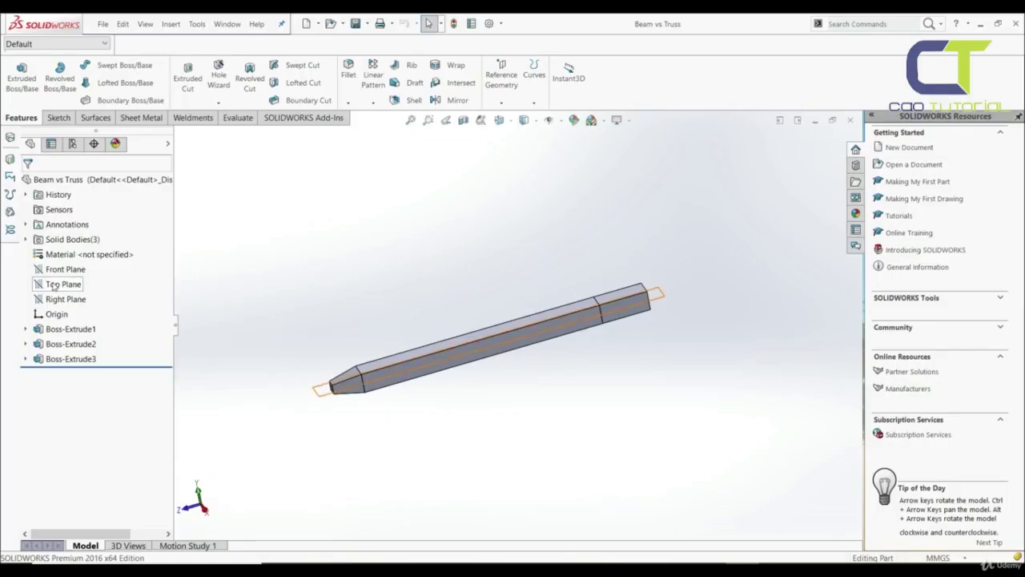
# - Identify the three solid bodies Boss-Extrude1, Boss-Extrude2 and Boss-Extrude3 in the model
pyautogui.click(25, 240)
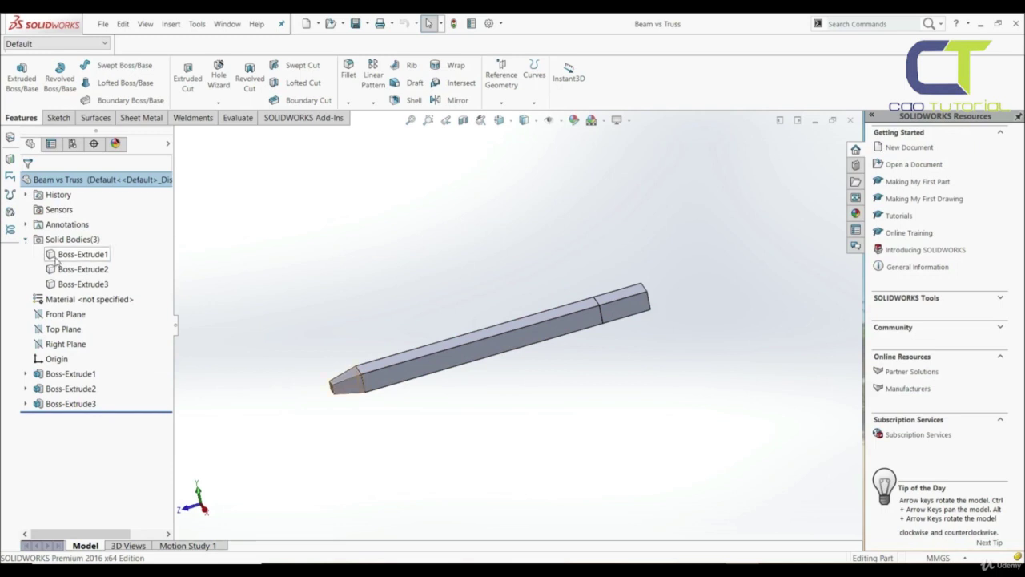
pyautogui.click(78, 254)
pyautogui.click(80, 269)
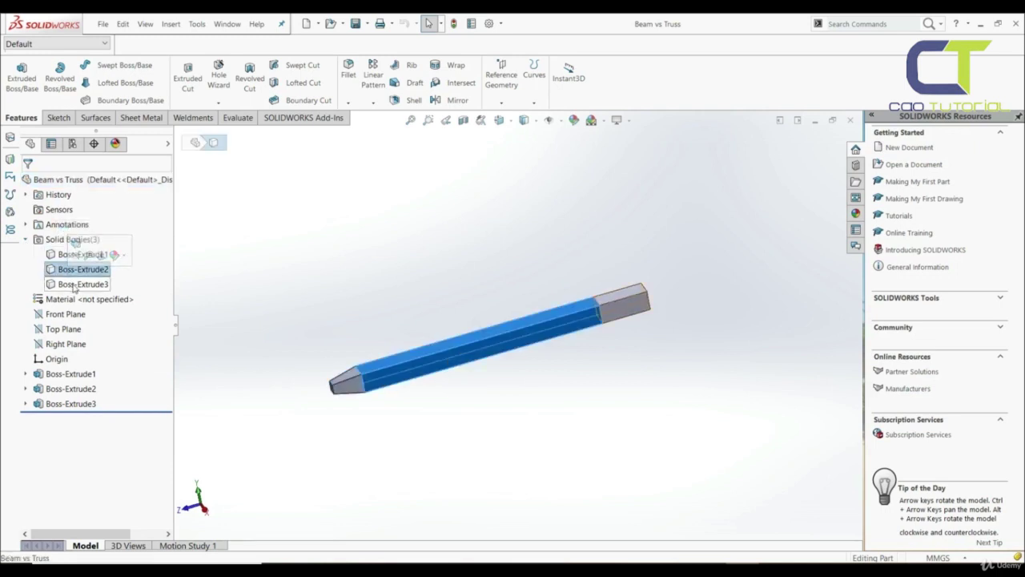
pyautogui.click(80, 283)
pyautogui.click(358, 428)
# - Examine the tapered tip, the long middle bar and the short end block of the part
pyautogui.scroll(-3, 381, 391)
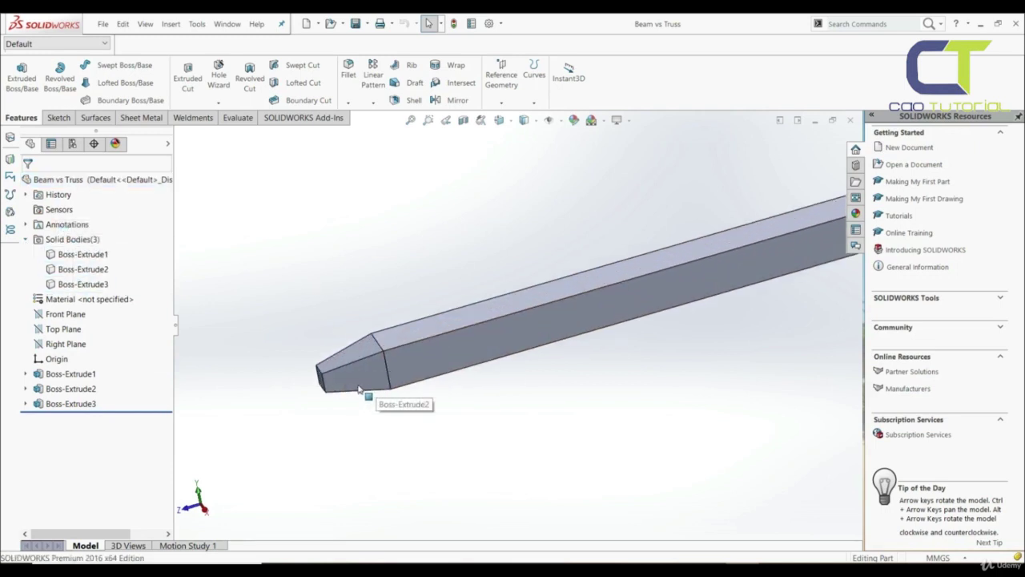
pyautogui.scroll(5, 384, 337)
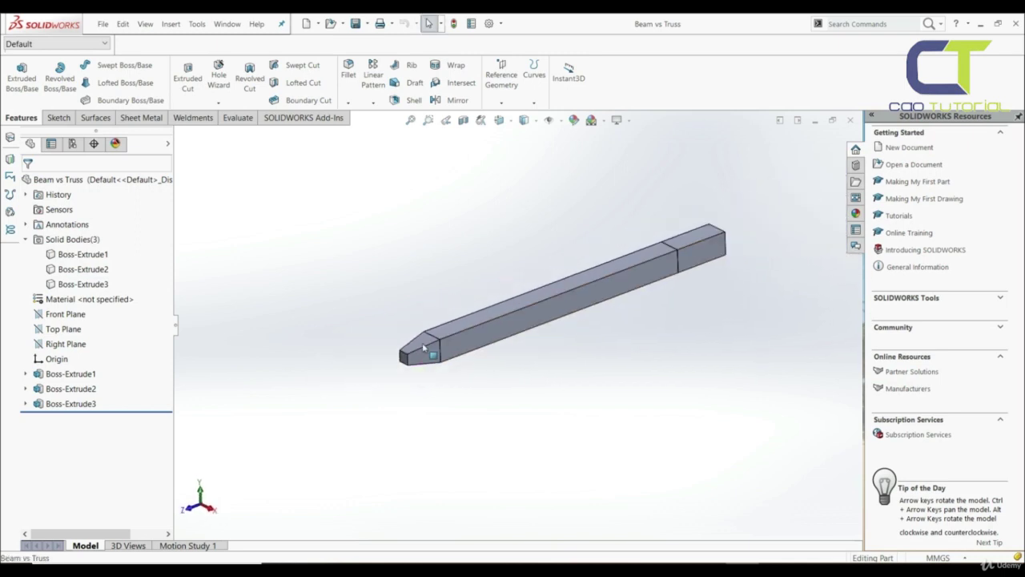
pyautogui.scroll(-2, 549, 320)
pyautogui.scroll(2, 549, 321)
pyautogui.moveTo(522, 297); pyautogui.dragTo(551, 353, button='middle')
pyautogui.scroll(-3, 631, 306)
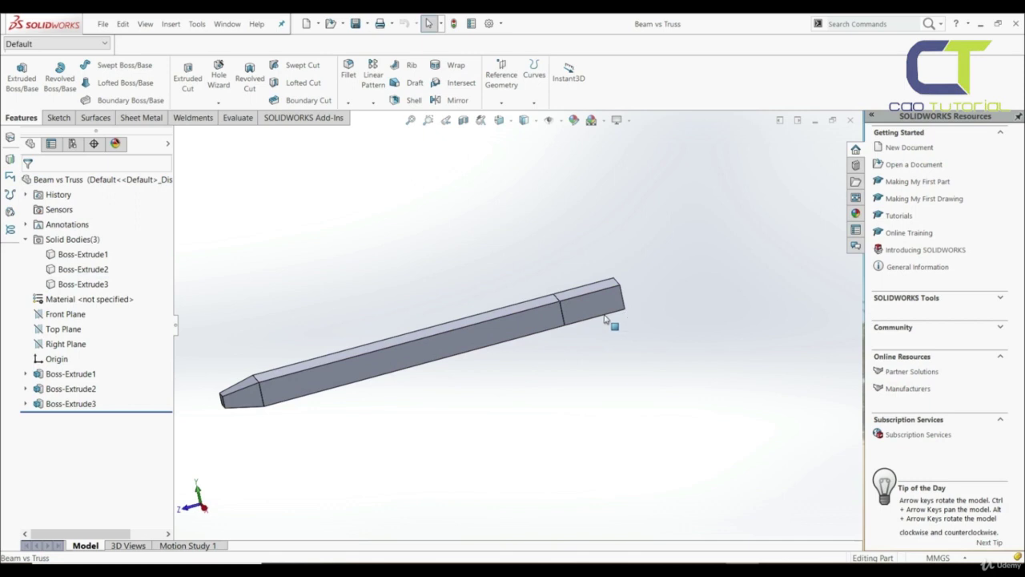
pyautogui.click(598, 309)
pyautogui.click(593, 355)
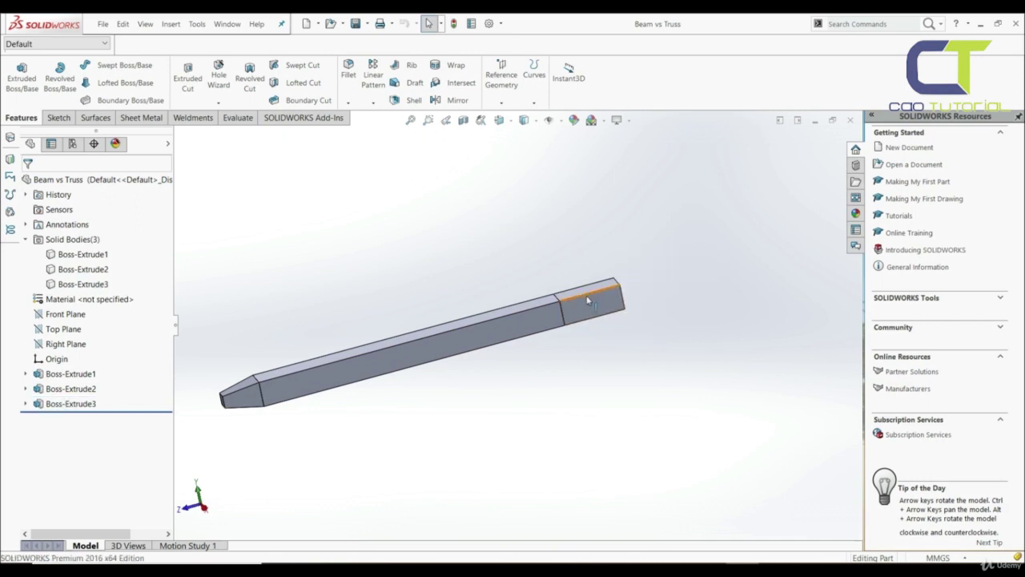
pyautogui.scroll(2, 585, 361)
pyautogui.scroll(-2, 459, 355)
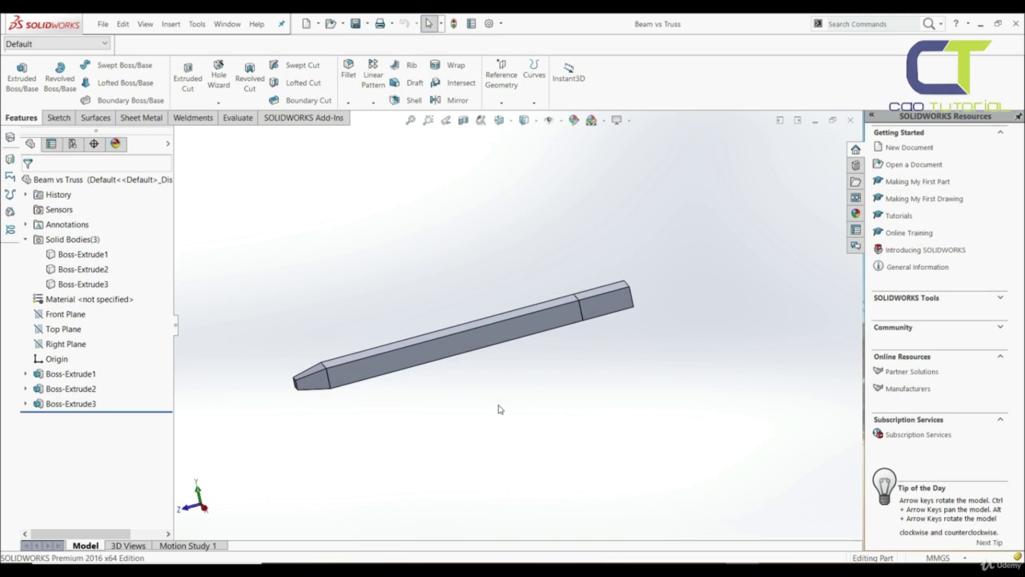
# - Load the SOLIDWORKS Simulation add-in and bring up its commands
pyautogui.click(300, 120)
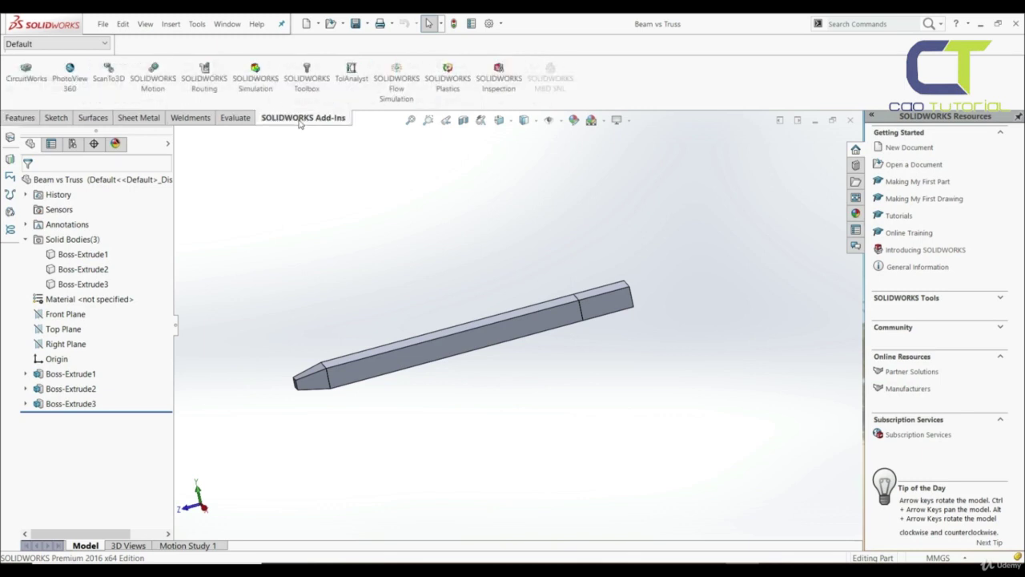
pyautogui.click(247, 85)
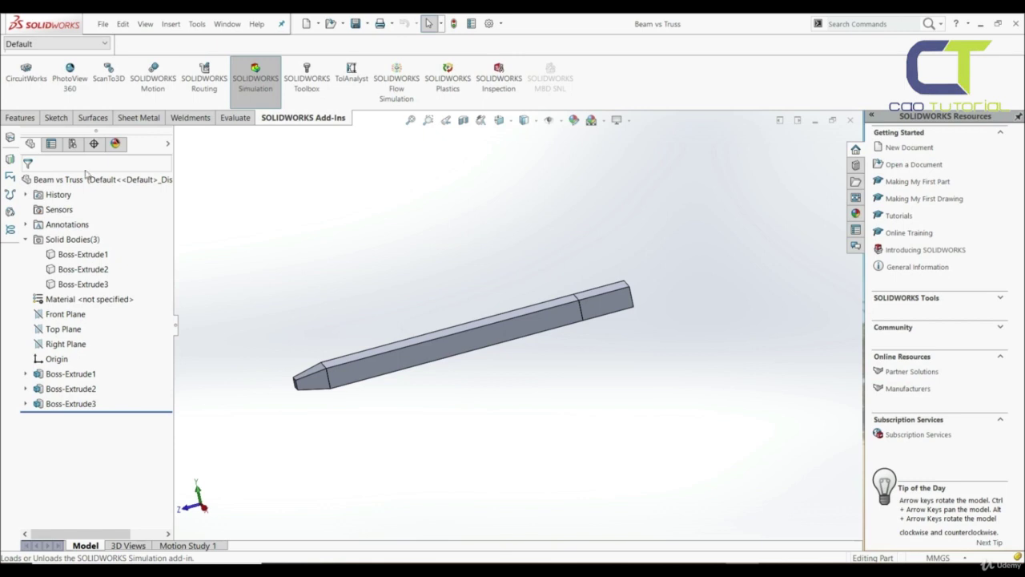
pyautogui.click(370, 118)
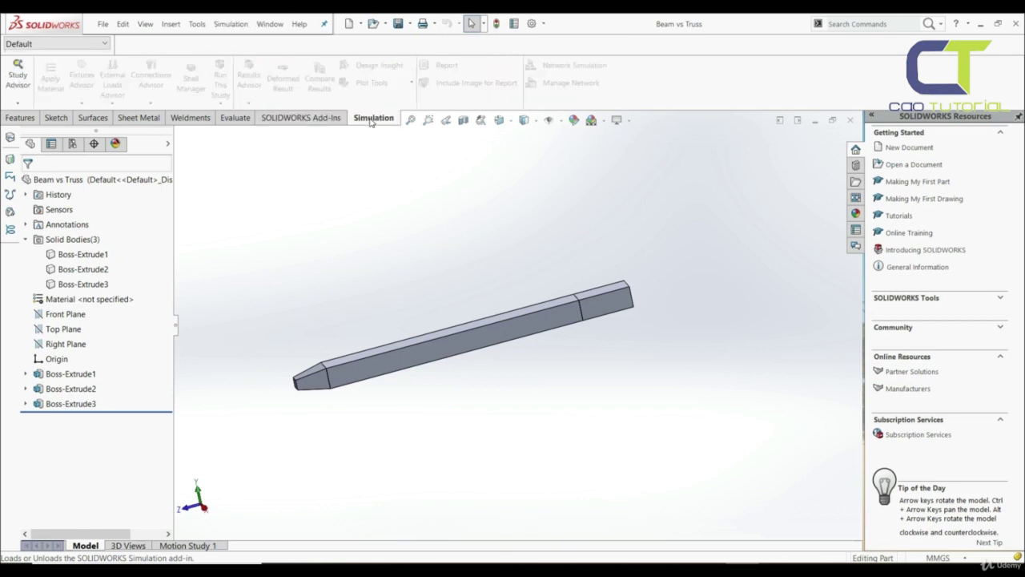
# - Create a new static simulation study named Static 1
pyautogui.click(13, 104)
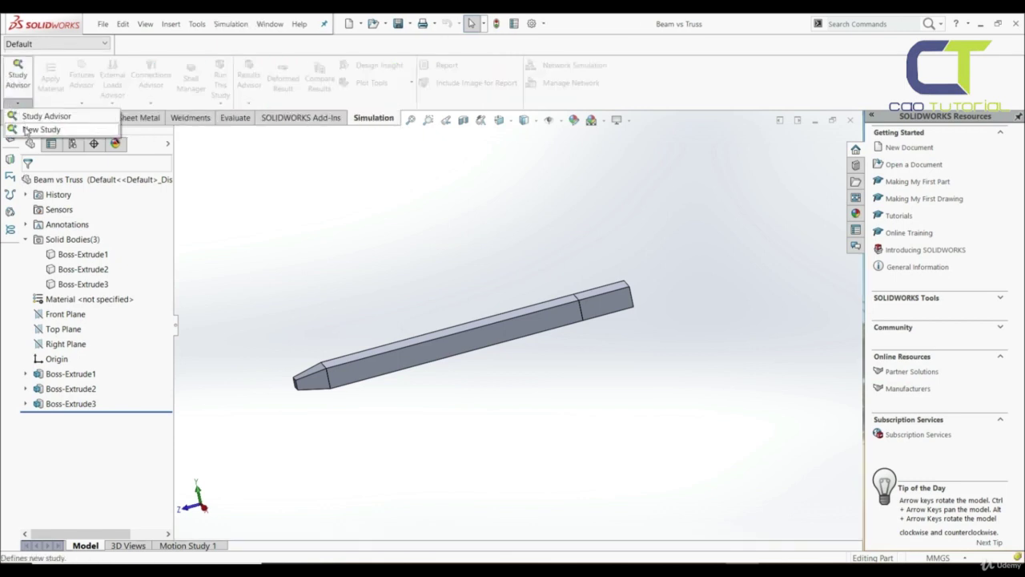
pyautogui.click(32, 130)
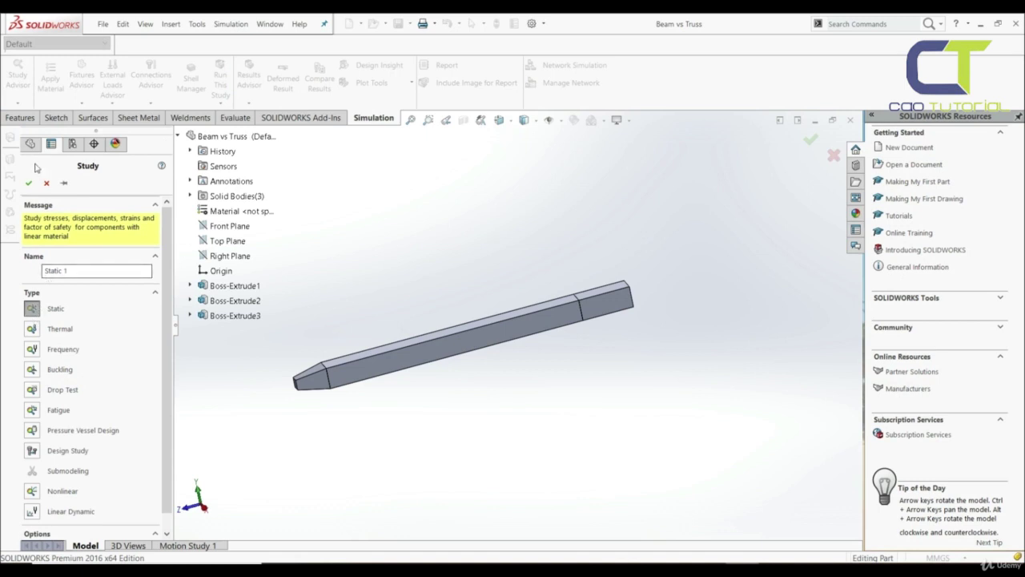
pyautogui.click(28, 183)
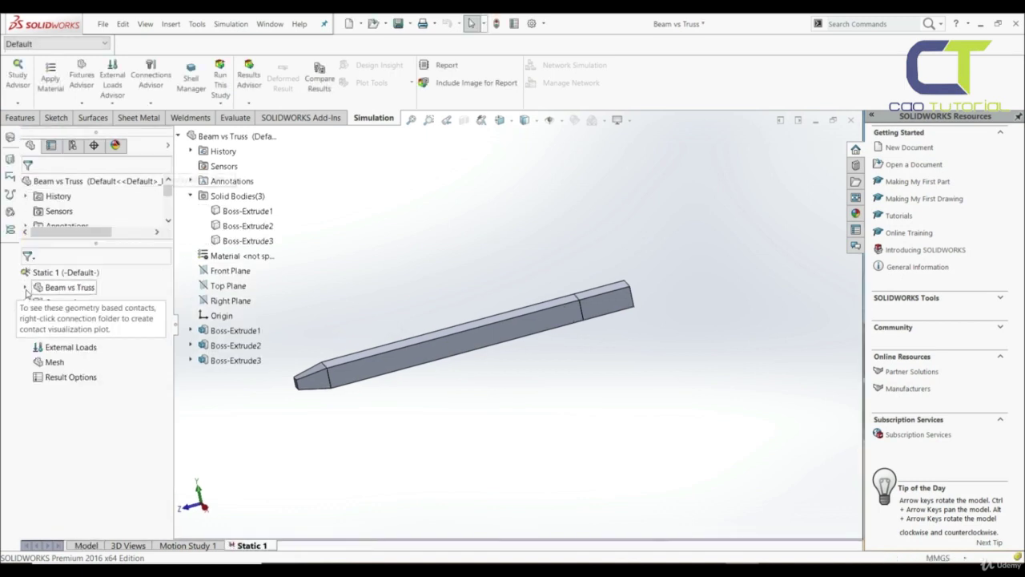
# - Expand the study's three solid bodies with their contacts and treat the long middle body, Boss-Extrude2, as a beam
pyautogui.click(26, 287)
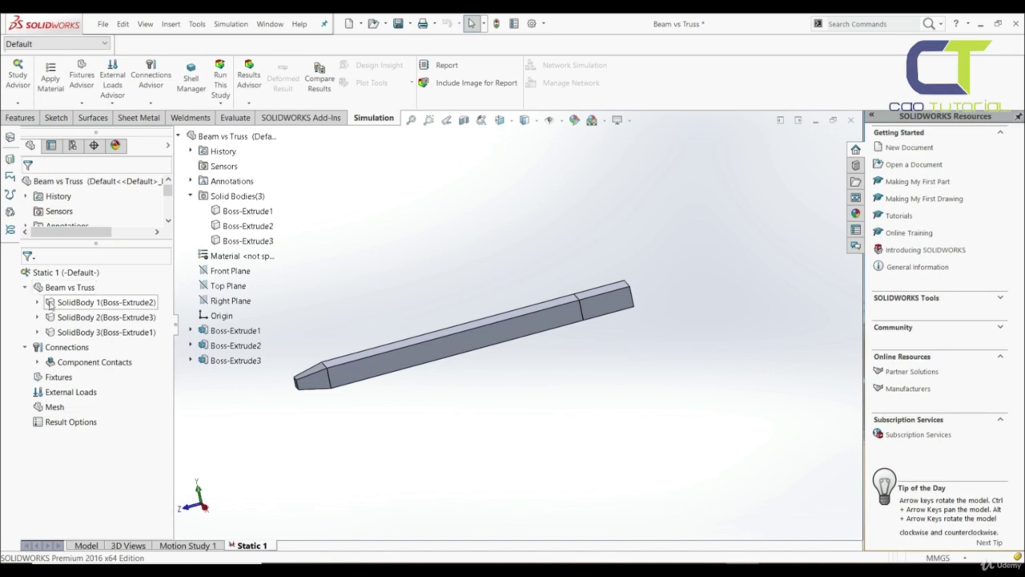
pyautogui.click(36, 303)
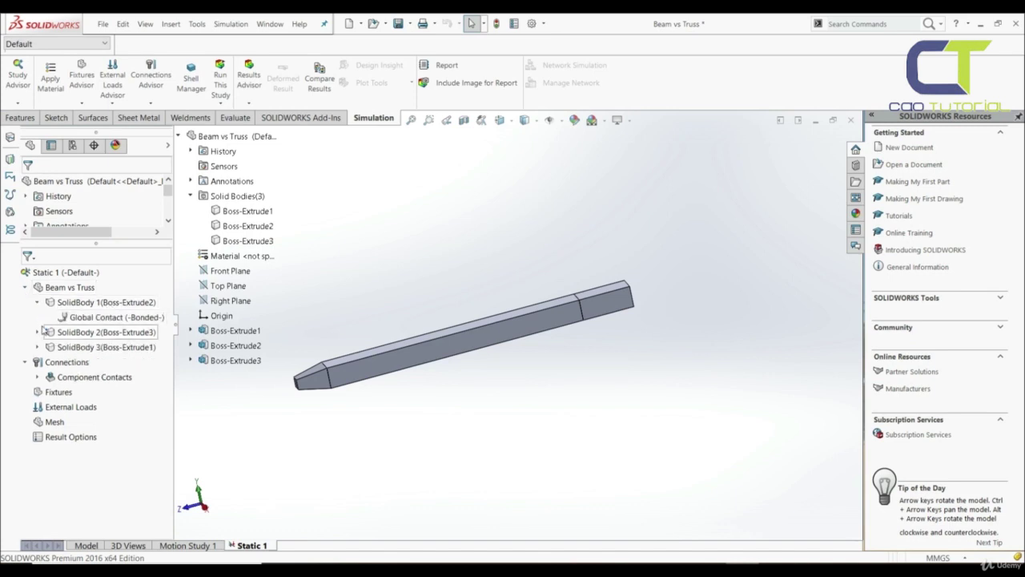
pyautogui.click(36, 332)
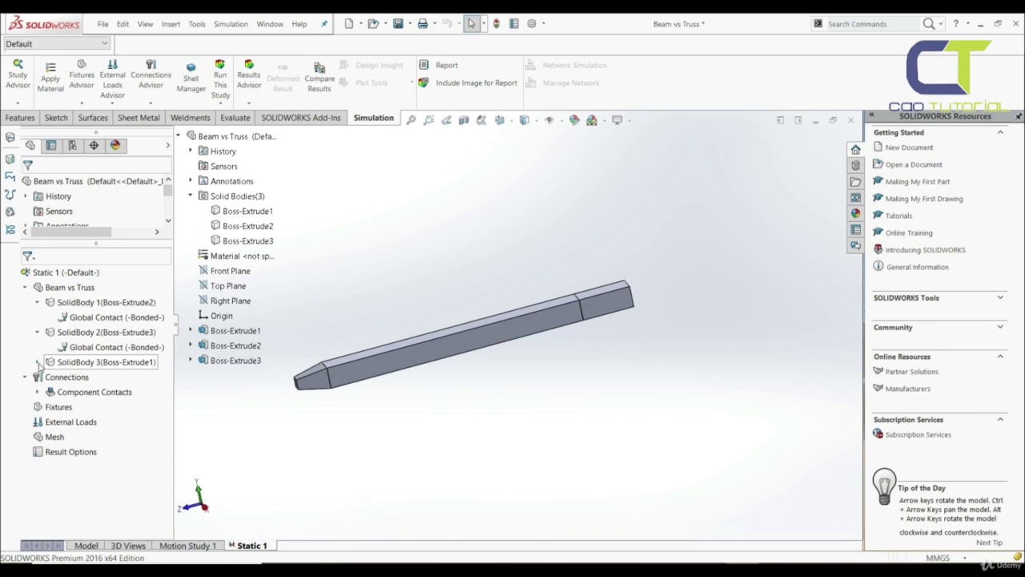
pyautogui.click(39, 362)
pyautogui.rightClick(88, 305)
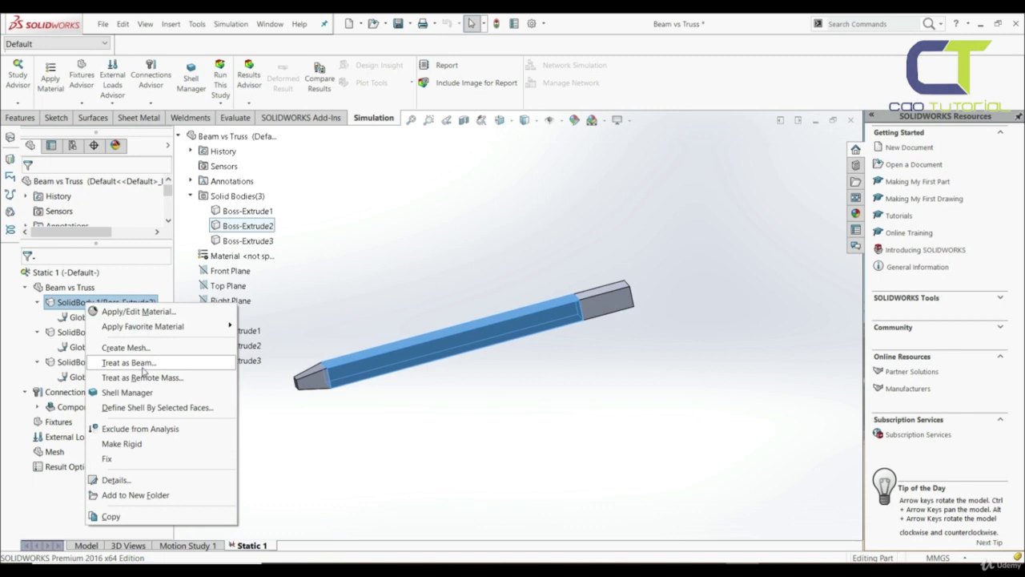
pyautogui.click(128, 363)
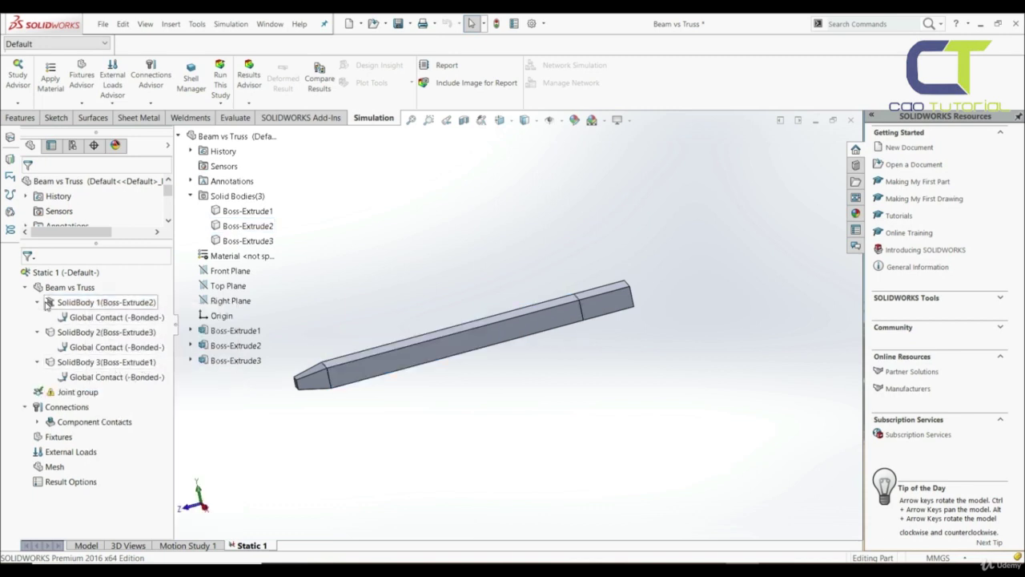
# - Change the element type of the long middle body, Boss-Extrude2, from beam to truss
pyautogui.rightClick(84, 306)
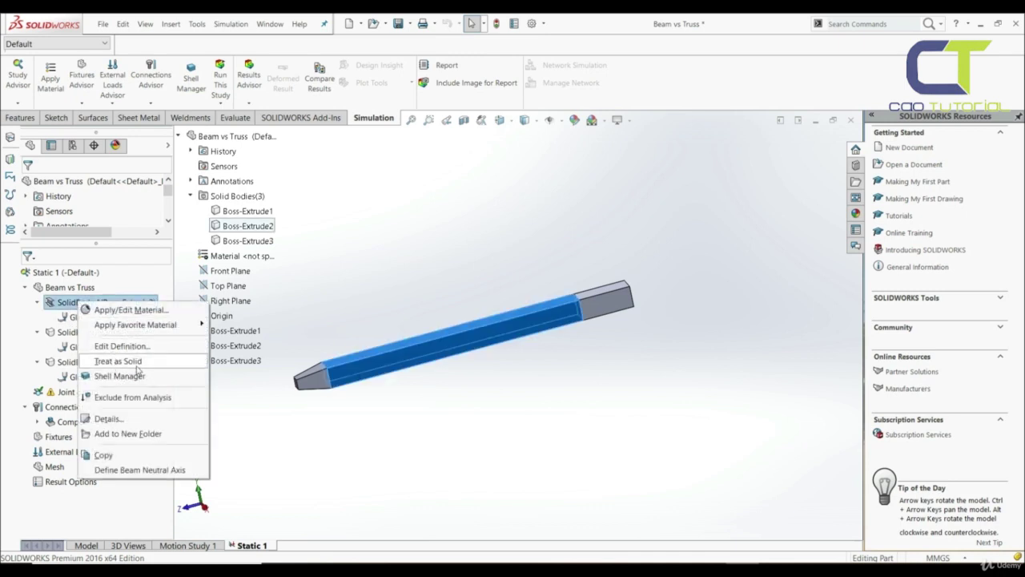
pyautogui.click(120, 346)
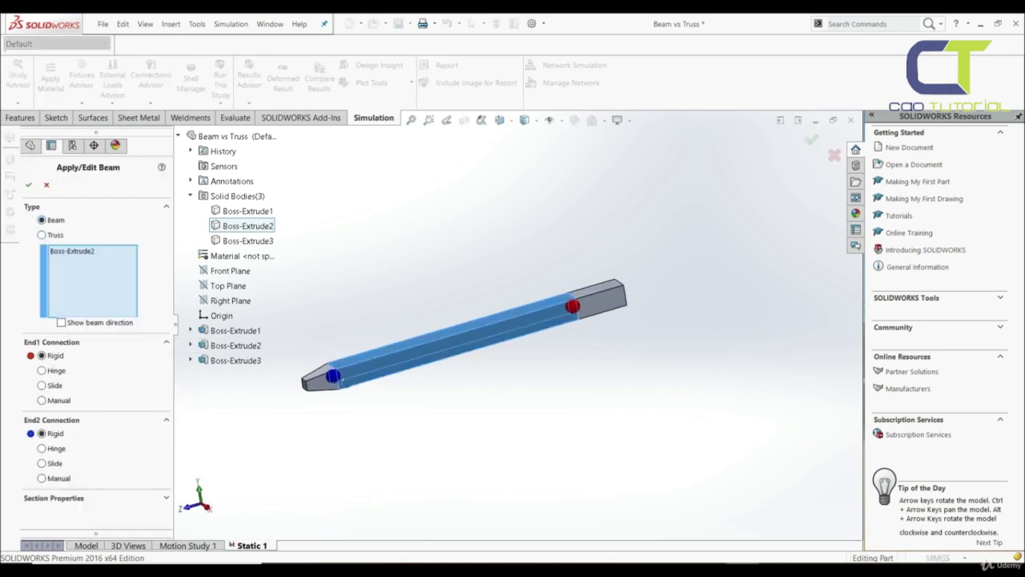
pyautogui.scroll(-3, 366, 382)
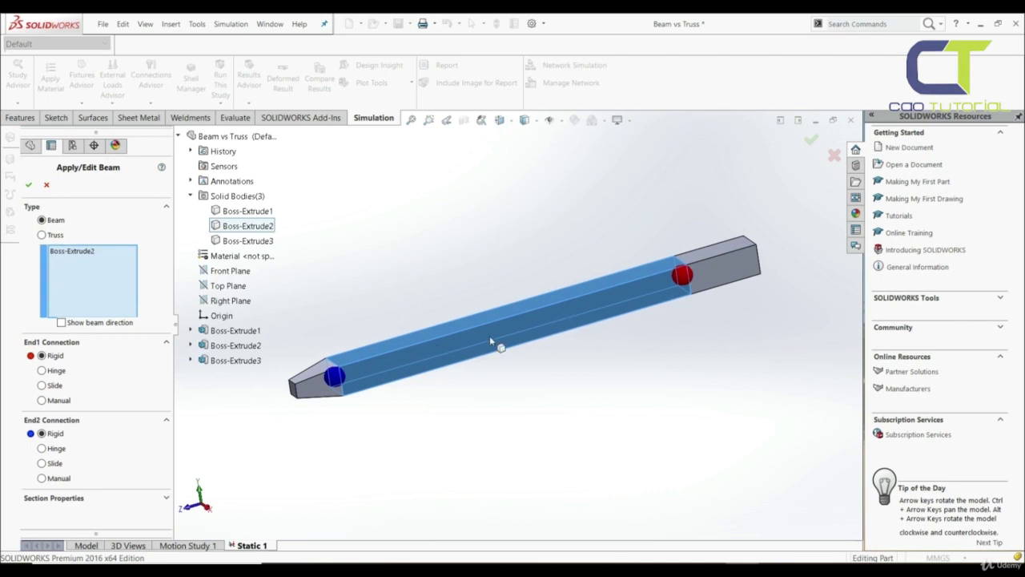
pyautogui.click(42, 235)
pyautogui.click(28, 185)
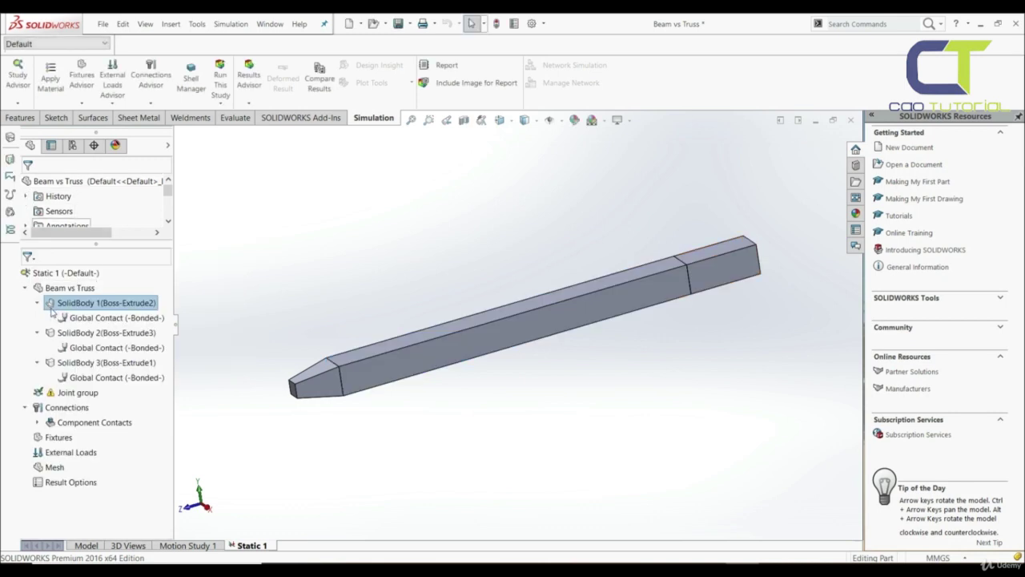
pyautogui.click(430, 354)
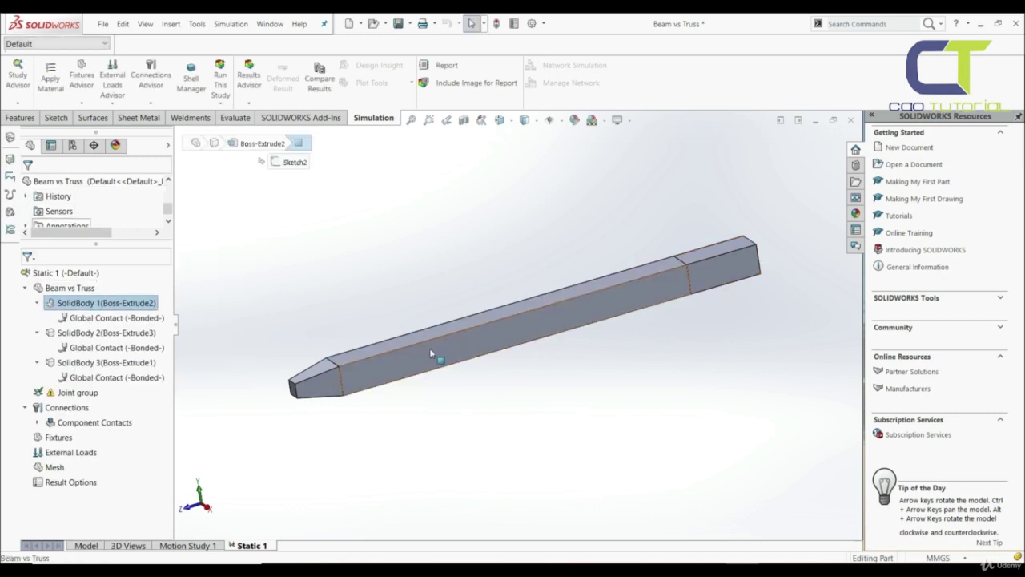
pyautogui.click(346, 277)
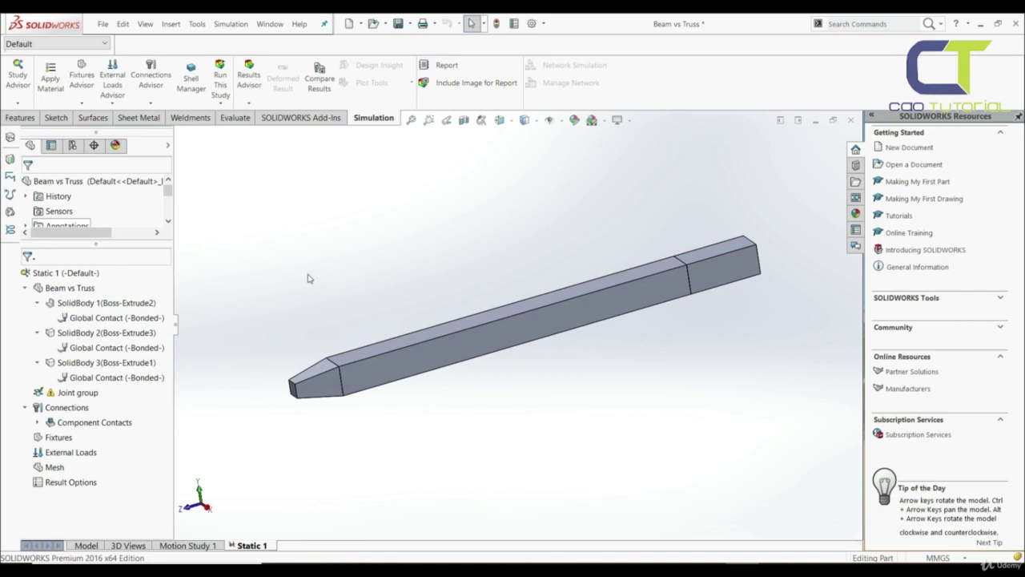
# - Edit the definition of the middle body, Boss-Extrude2, and set its type back to Beam
pyautogui.rightClick(106, 306)
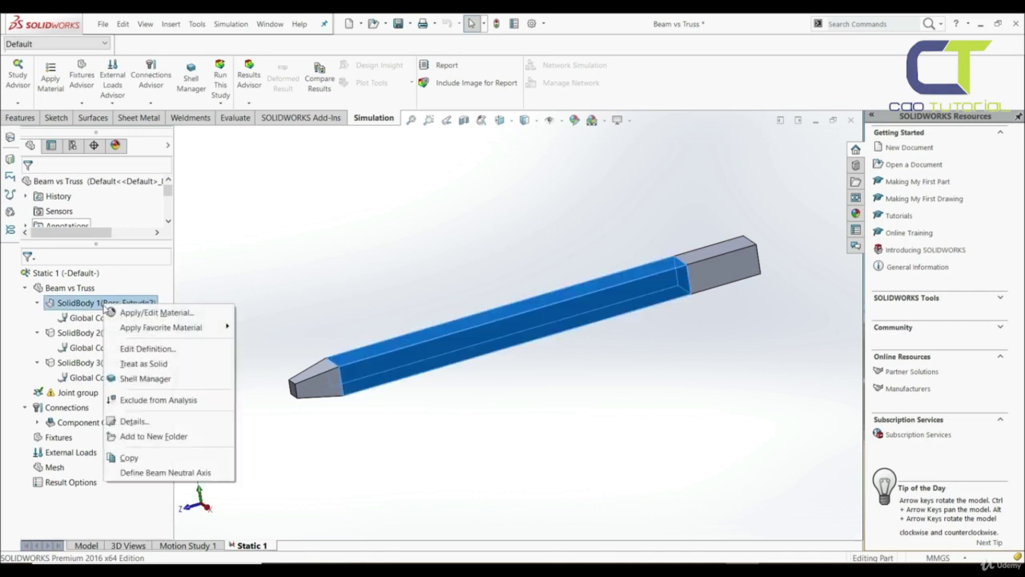
pyautogui.click(141, 349)
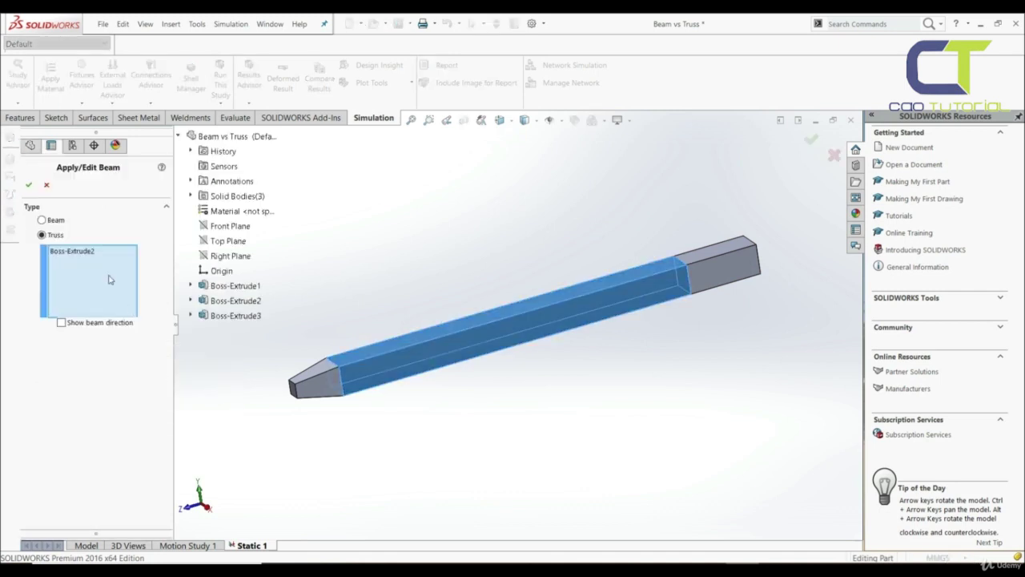
pyautogui.click(56, 222)
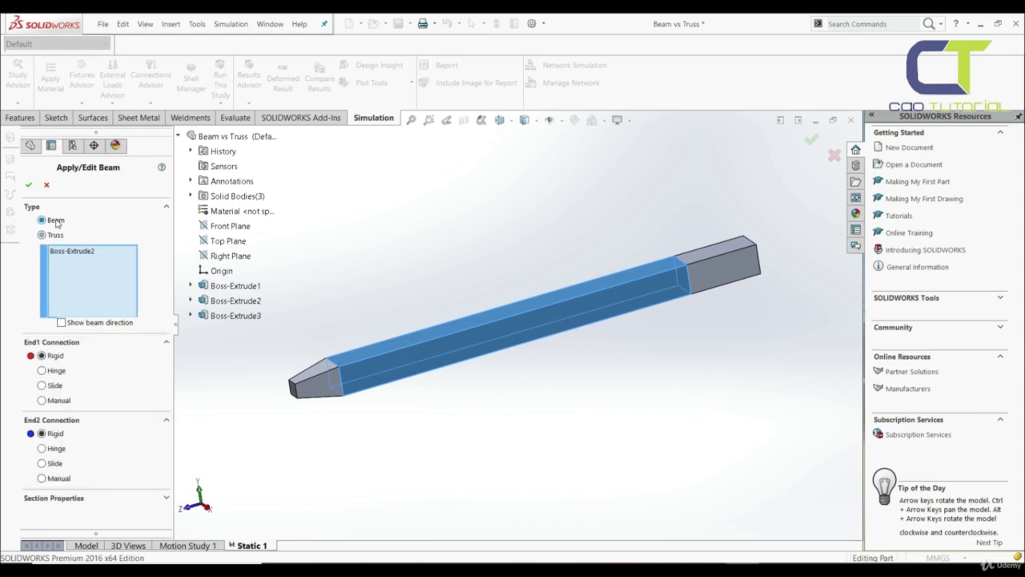
pyautogui.click(29, 185)
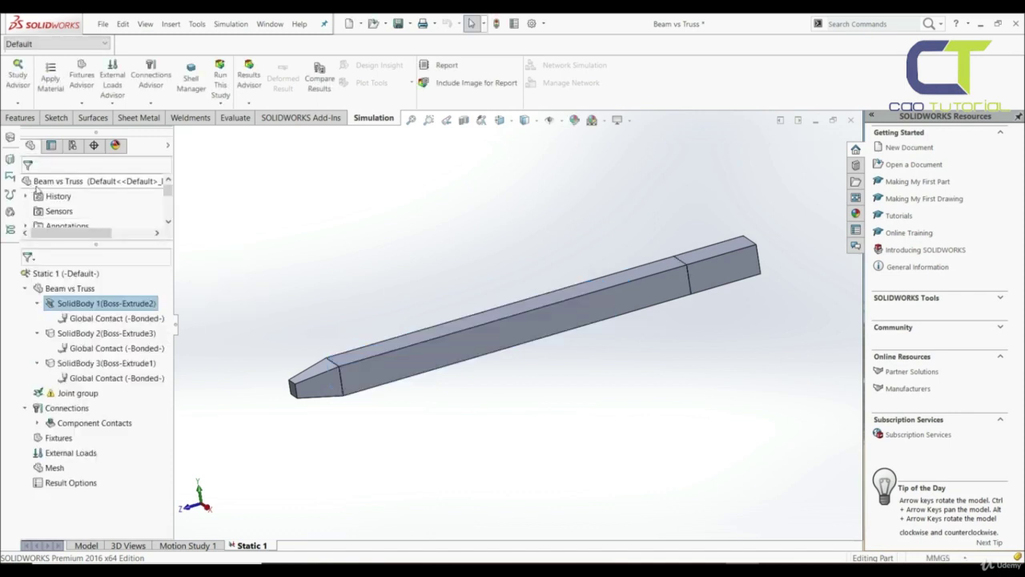
# - Treat the short end body, Boss-Extrude3, as a beam and read the notice attached to it
pyautogui.click(96, 334)
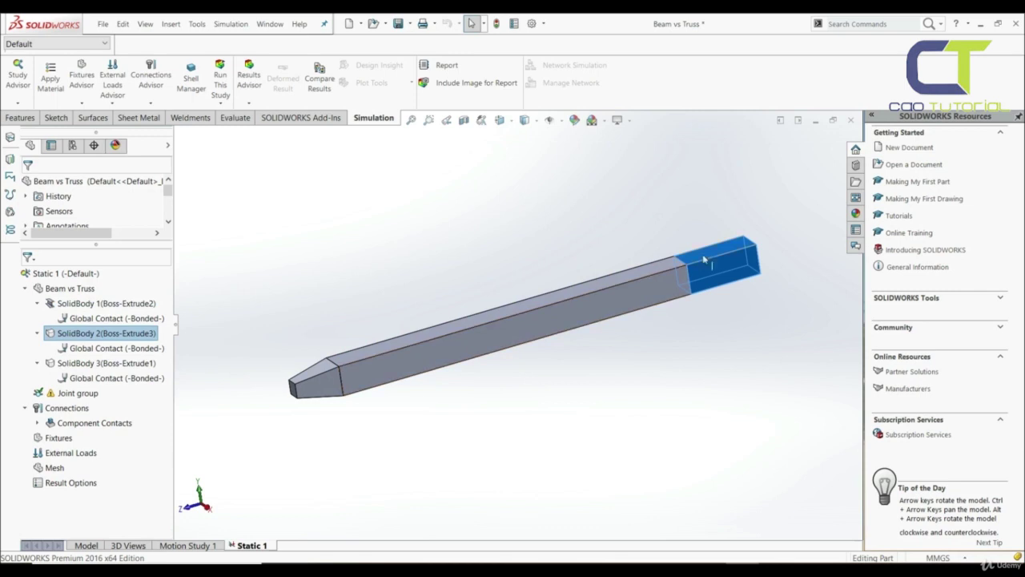
pyautogui.rightClick(102, 335)
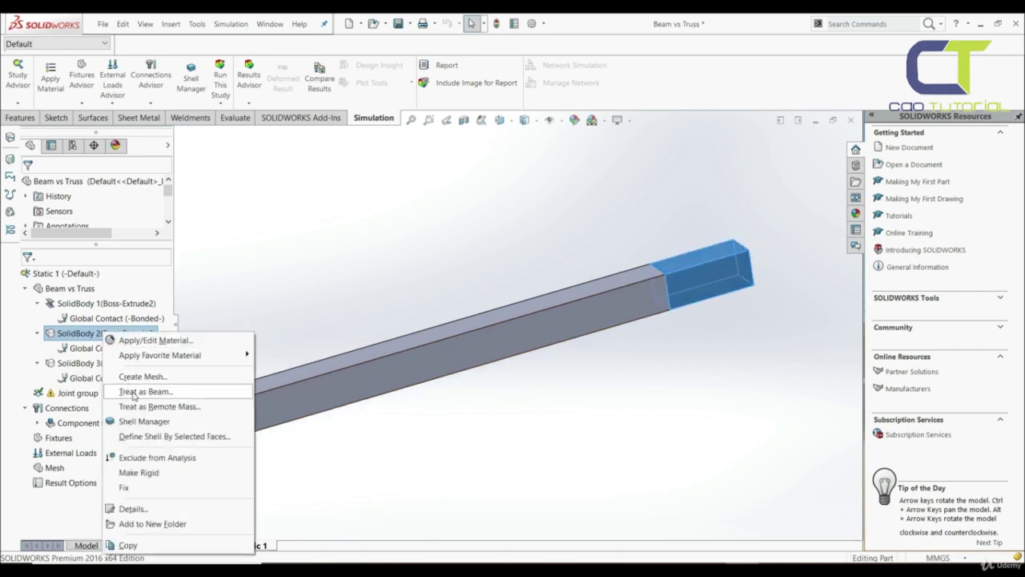
pyautogui.click(133, 391)
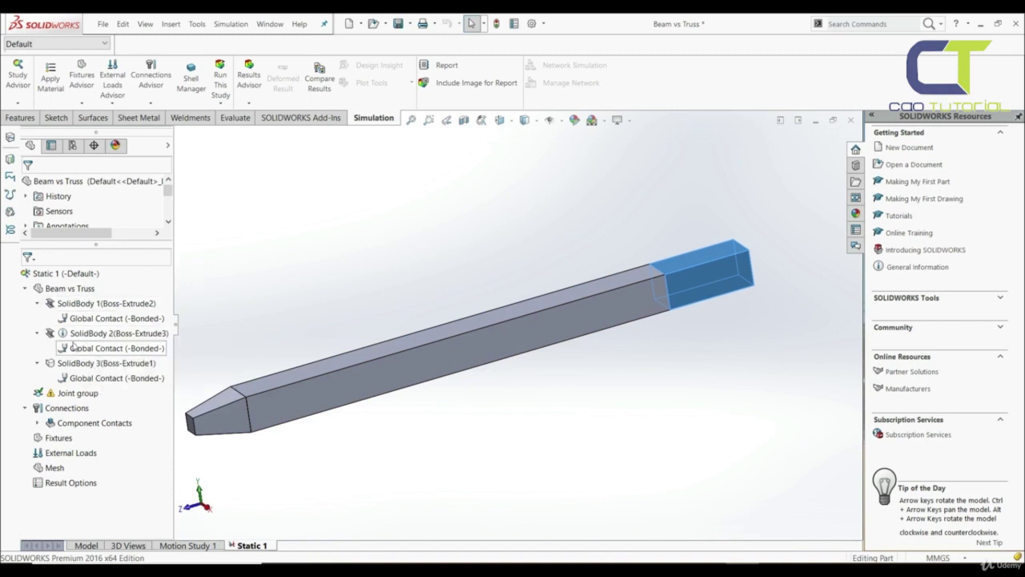
pyautogui.moveTo(65, 339)
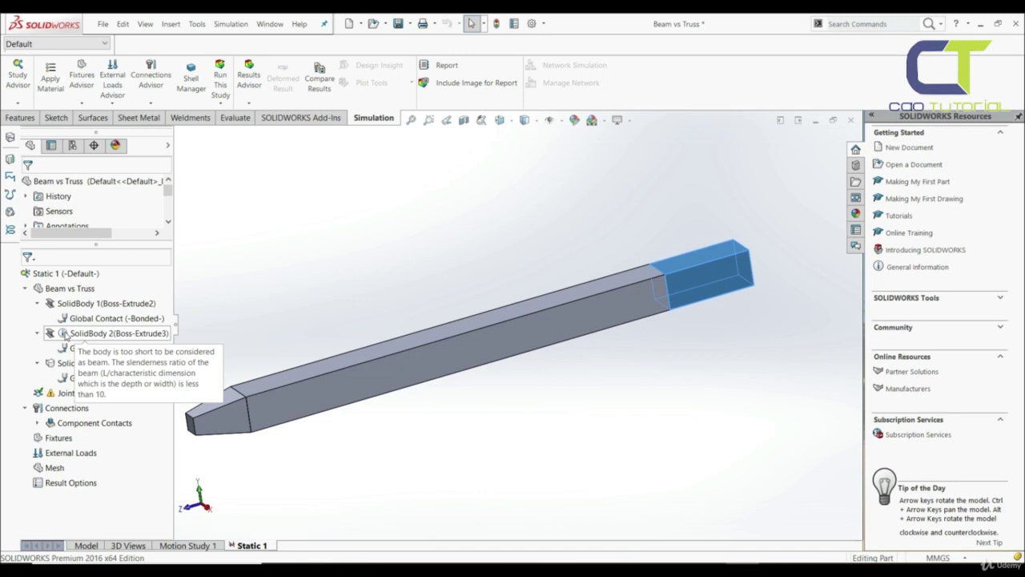
# - Edit the definition of the short end body, Boss-Extrude3, and set its type to Truss
pyautogui.rightClick(64, 336)
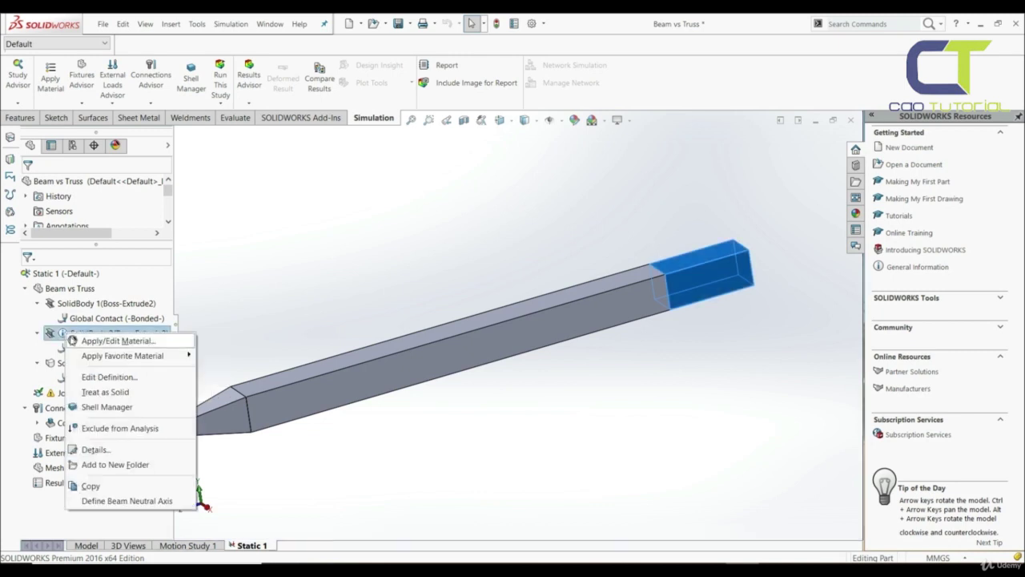
pyautogui.click(111, 377)
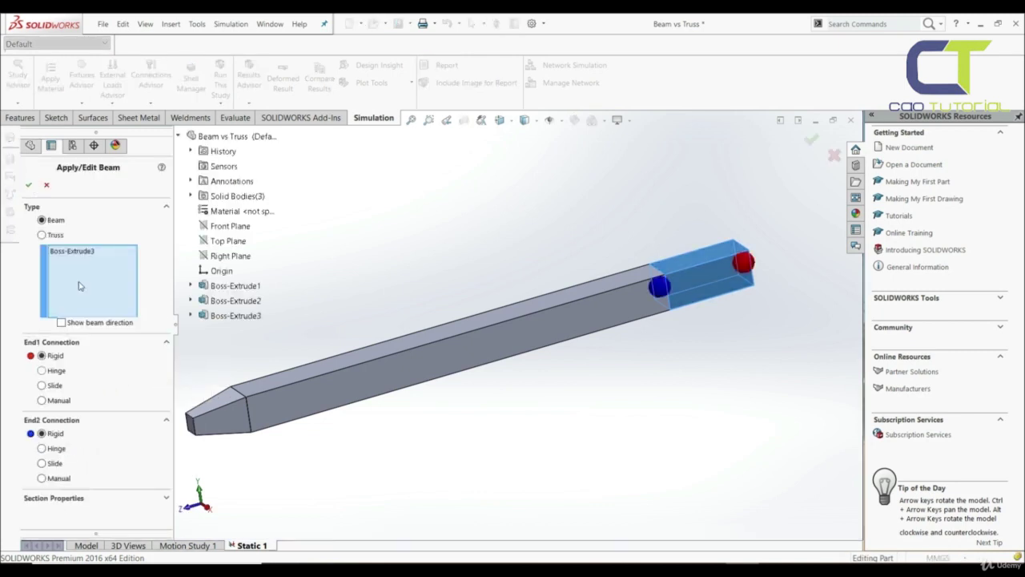
pyautogui.click(56, 235)
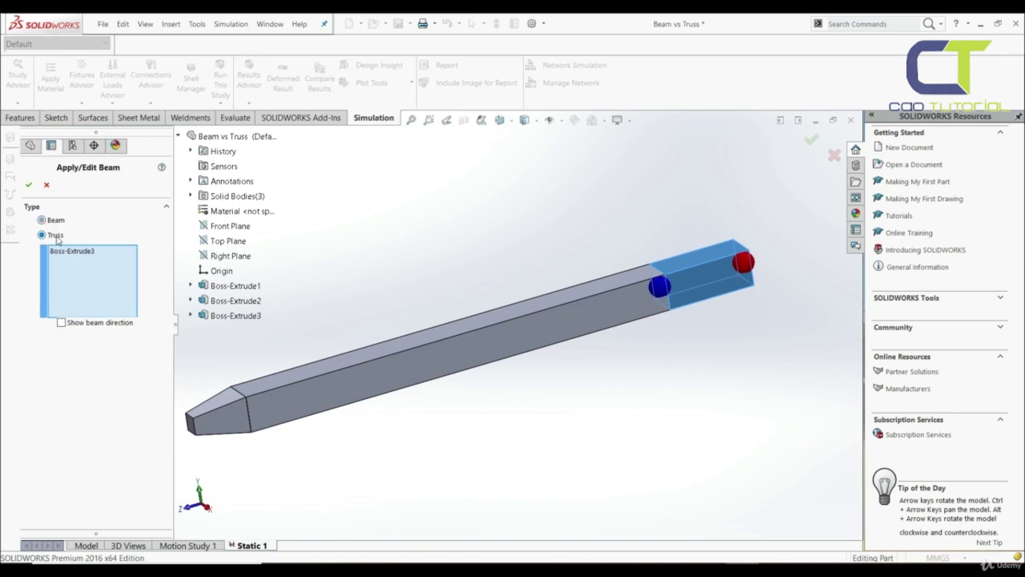
pyautogui.click(28, 185)
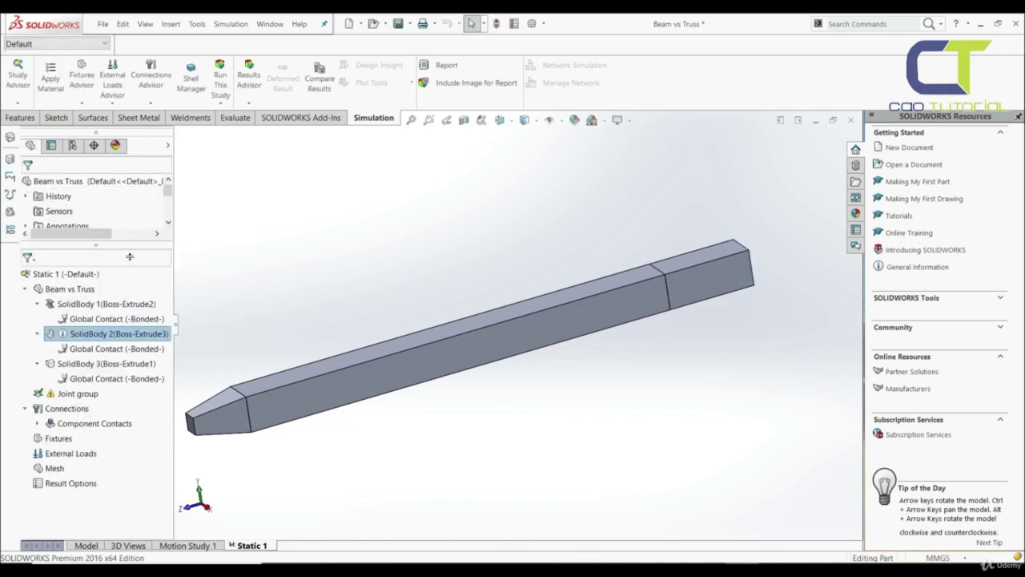
# - Treat the tapered end body, Boss-Extrude1, as a beam
pyautogui.click(88, 365)
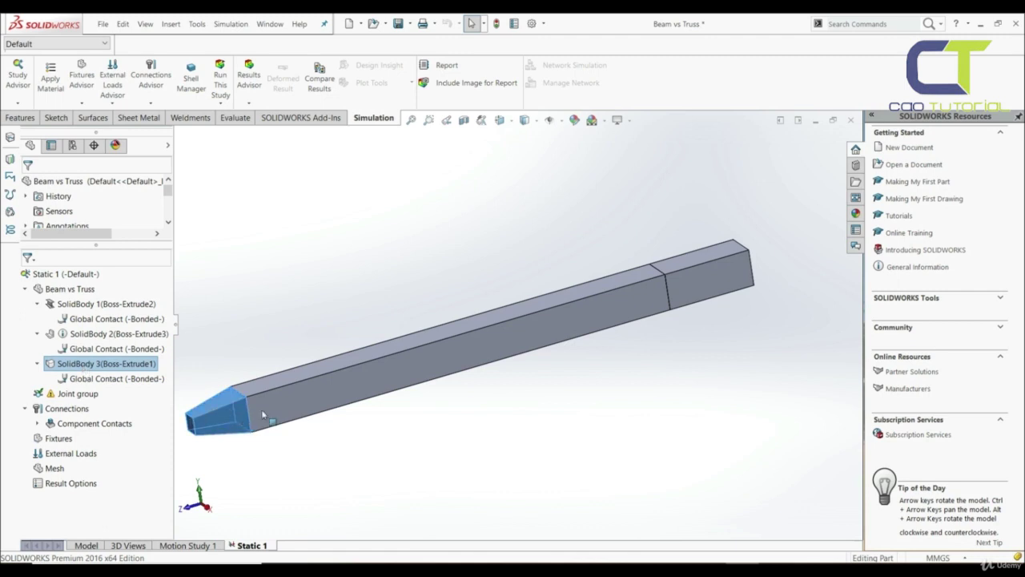
pyautogui.scroll(-2, 321, 411)
pyautogui.rightClick(95, 366)
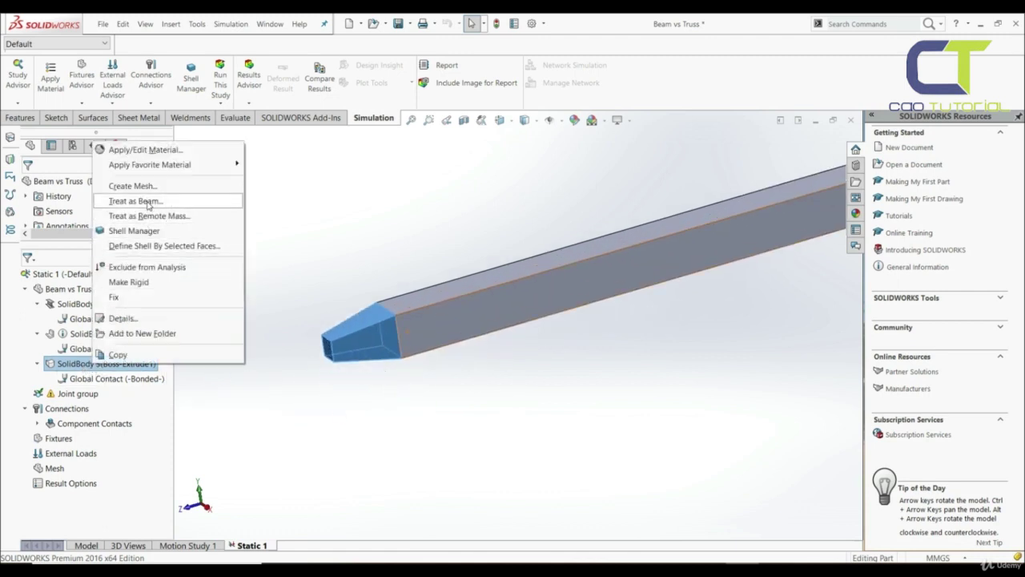
pyautogui.click(148, 203)
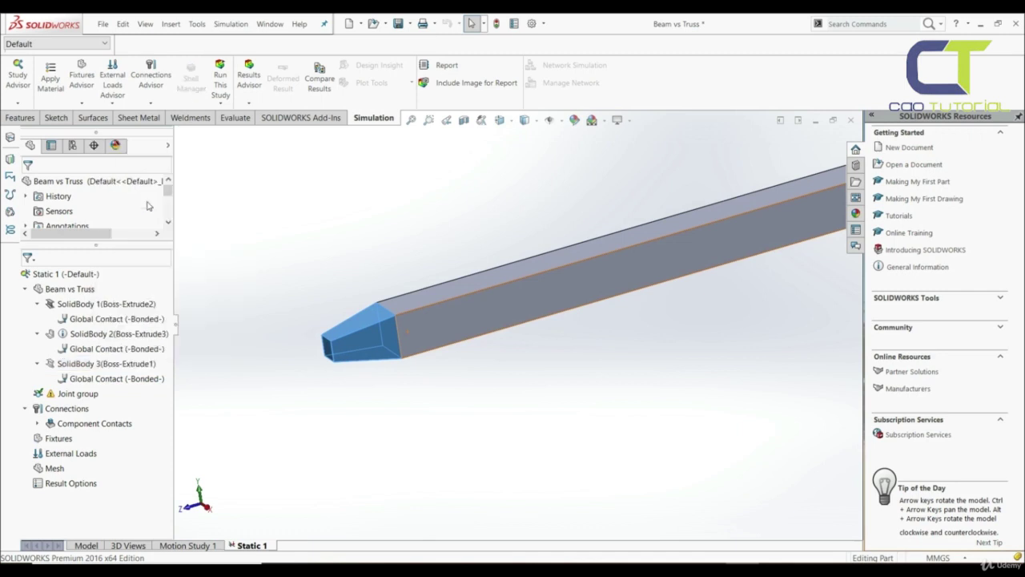
# - Open the definition of the tapered body, Boss-Extrude1, check its available element types, and accept it with the Beam type
pyautogui.rightClick(89, 366)
pyautogui.click(126, 409)
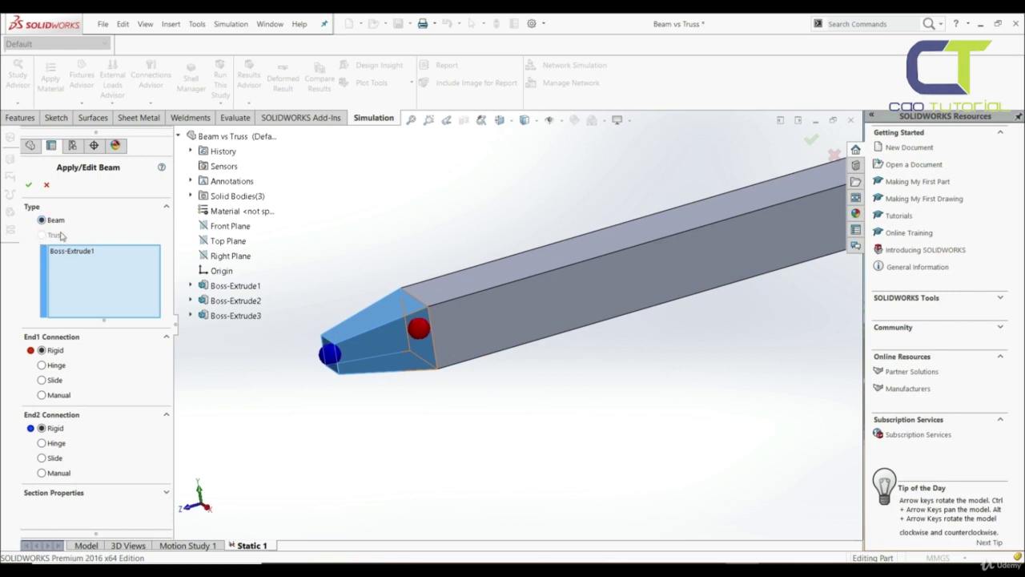
pyautogui.click(28, 185)
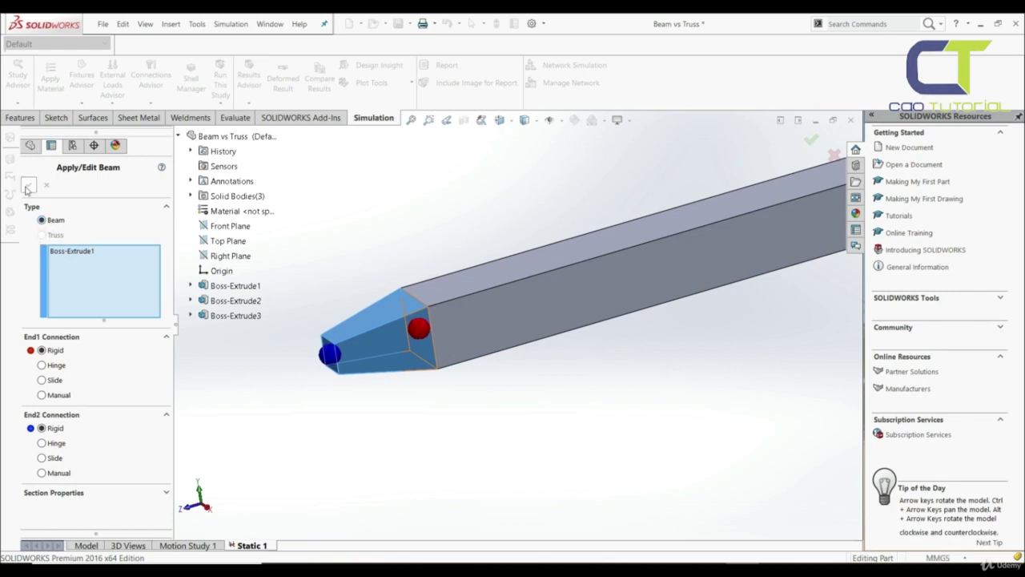
pyautogui.rightClick(81, 367)
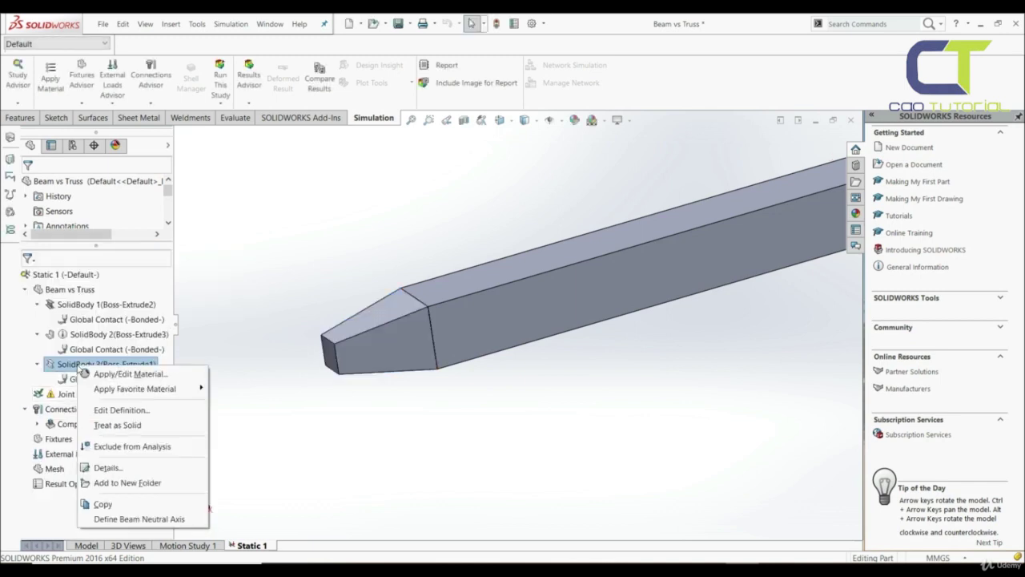
pyautogui.click(129, 425)
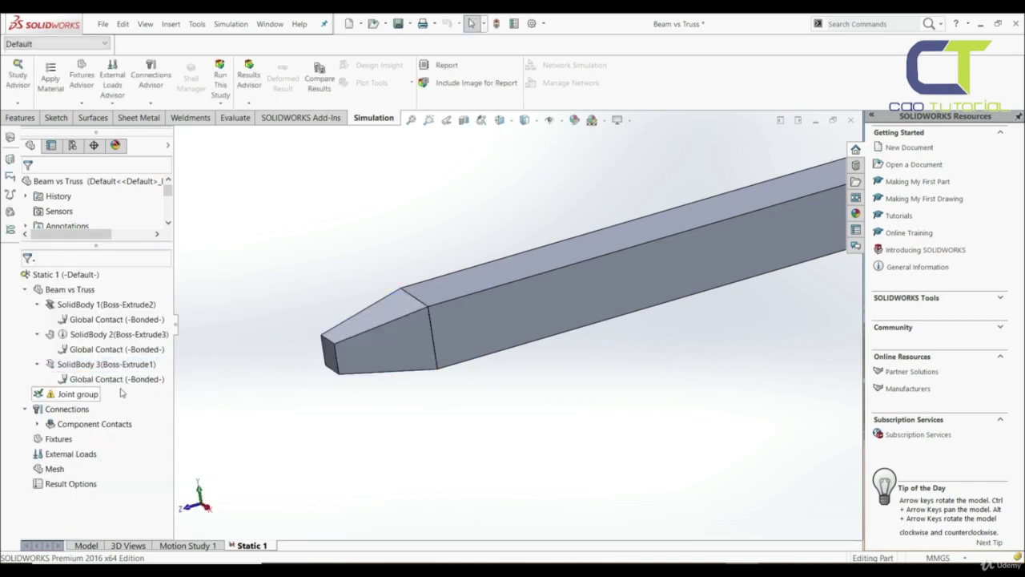
# - Review the three bodies one after another, including the slenderness notice attached to the short end body, Boss-Extrude3
pyautogui.moveTo(67, 339)
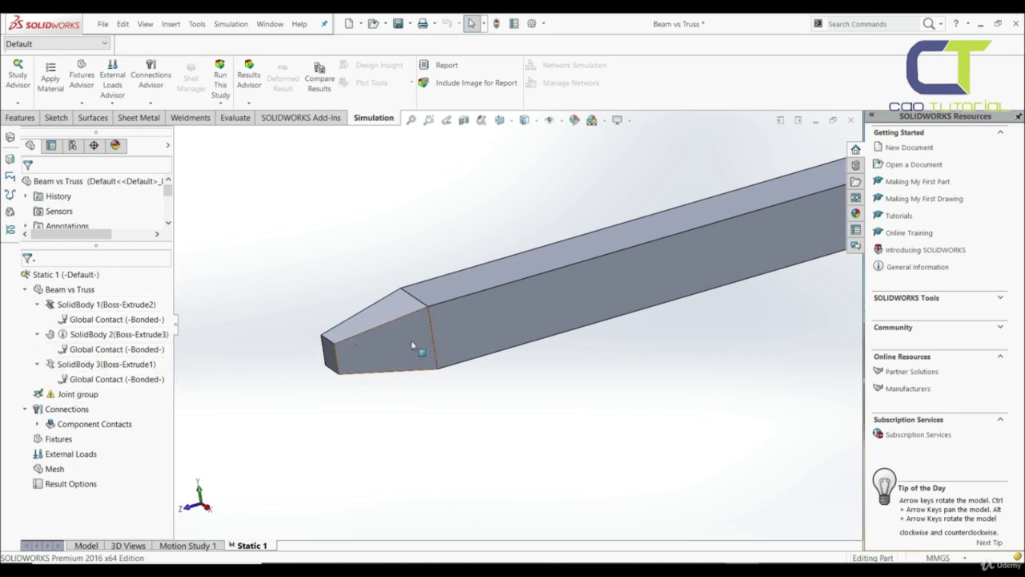
pyautogui.scroll(3, 414, 343)
pyautogui.scroll(-2, 835, 233)
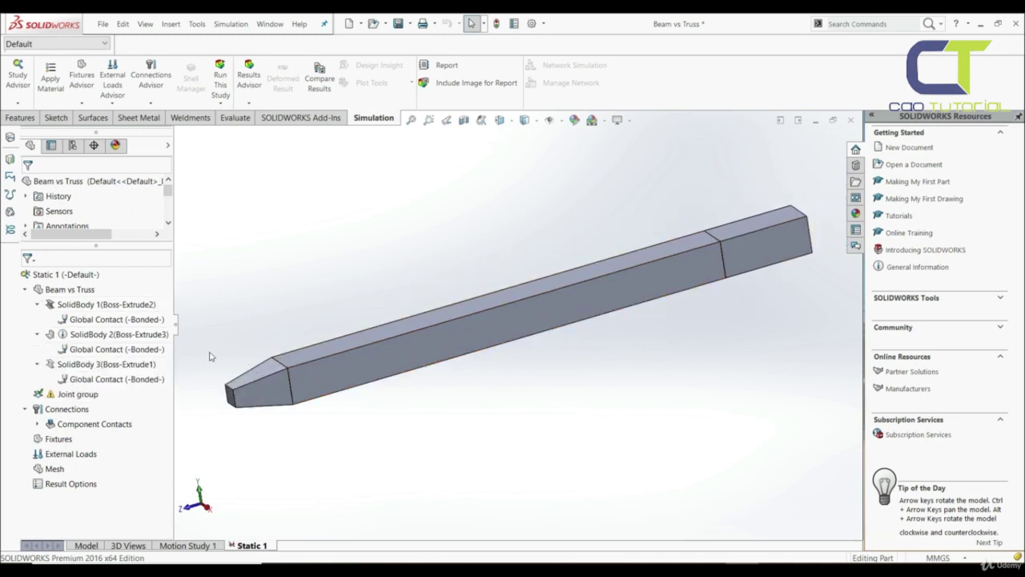
pyautogui.click(91, 305)
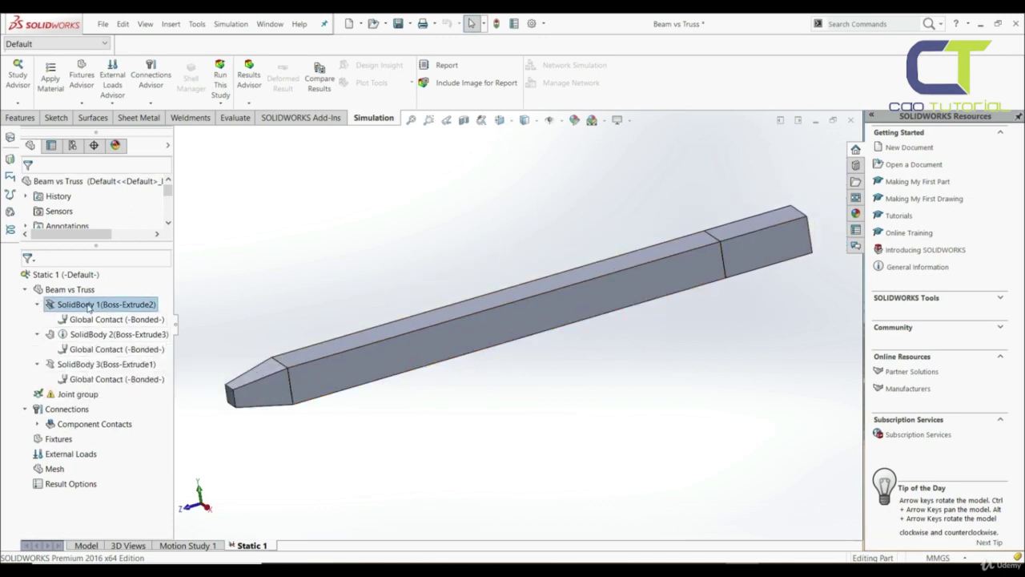
pyautogui.click(112, 335)
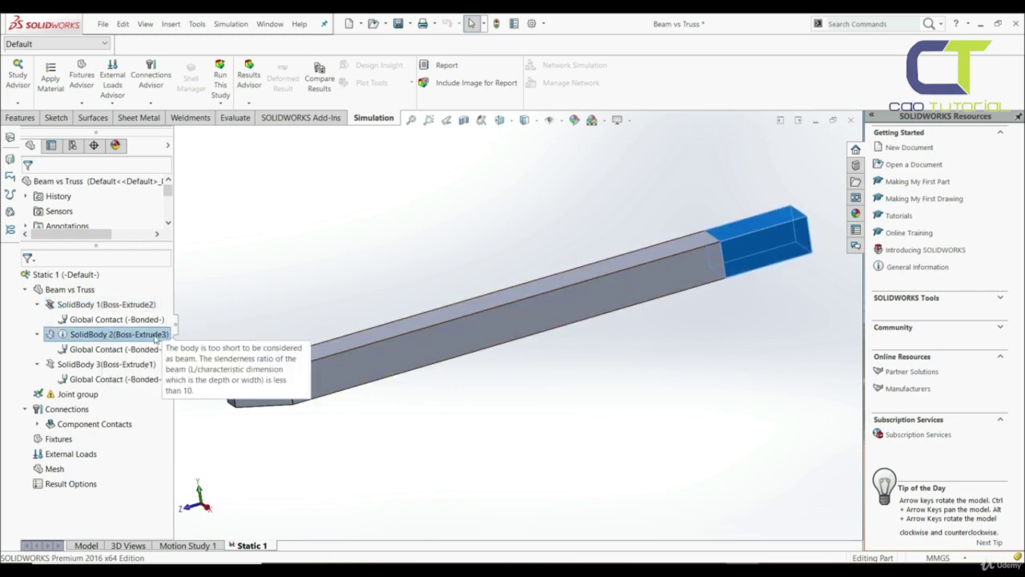
pyautogui.click(95, 366)
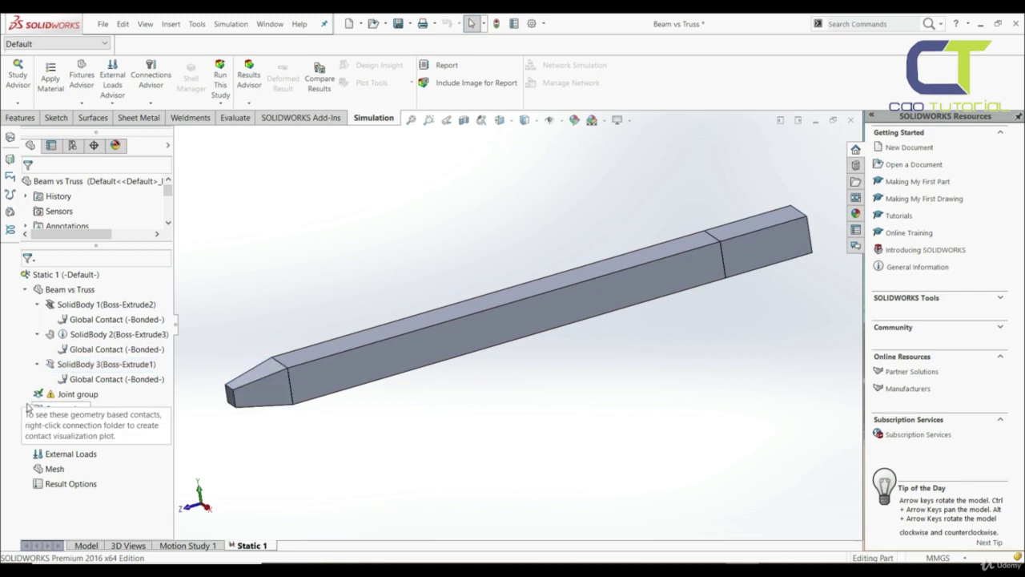
# - Edit the joint group with the selected beams Boss-Extrude2, Boss-Extrude1 and Boss-Extrude3, and calculate their joints
pyautogui.rightClick(58, 395)
pyautogui.click(83, 433)
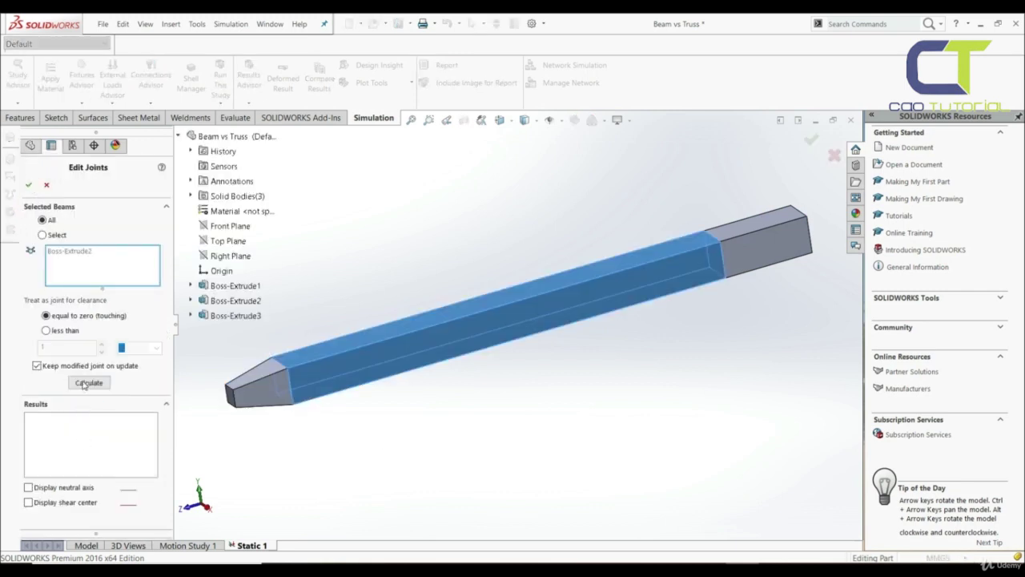
pyautogui.click(56, 235)
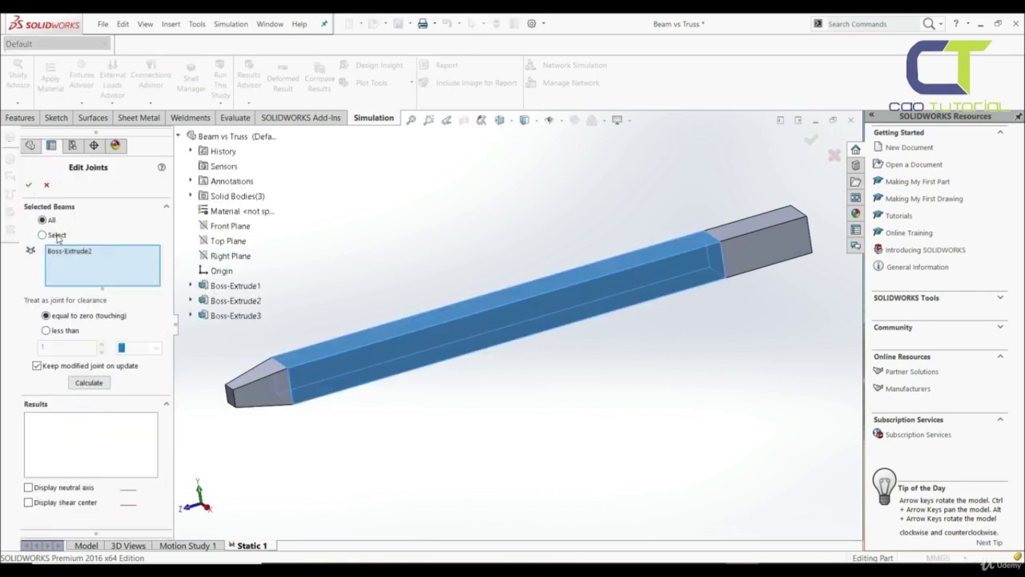
pyautogui.click(252, 389)
pyautogui.click(789, 245)
pyautogui.click(89, 382)
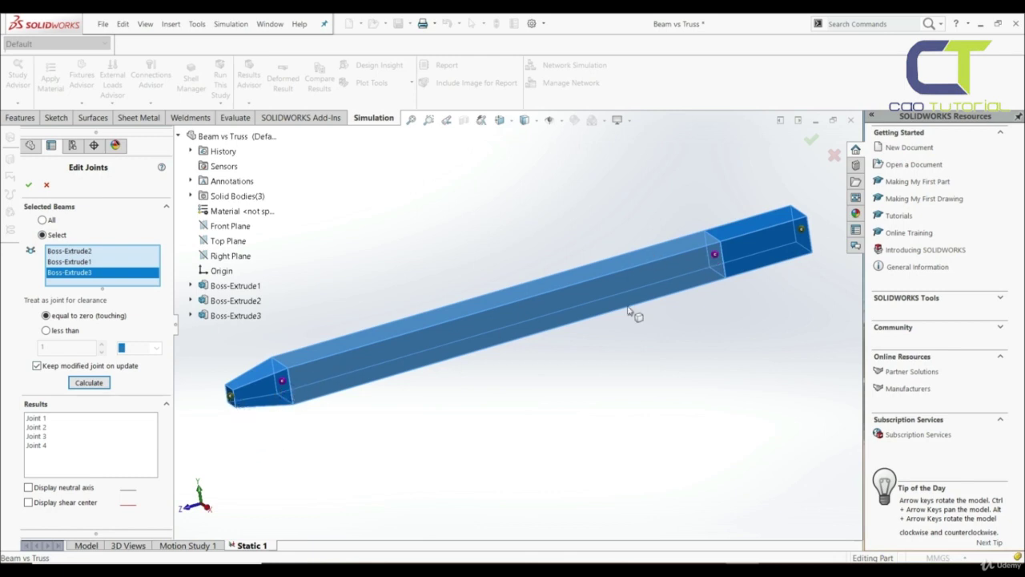
pyautogui.click(28, 184)
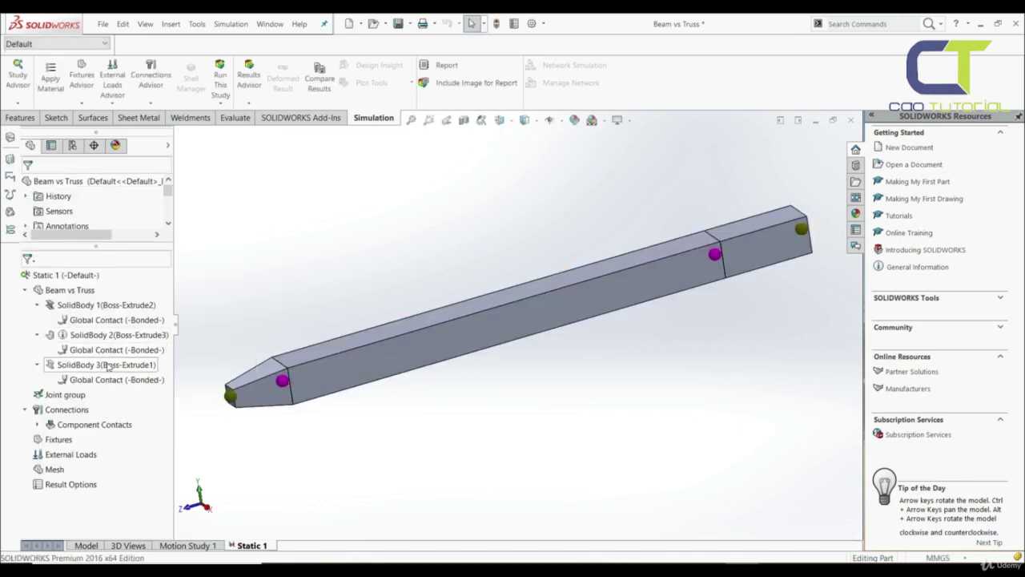
# - Create the mesh for the three bodies of the study
pyautogui.rightClick(60, 475)
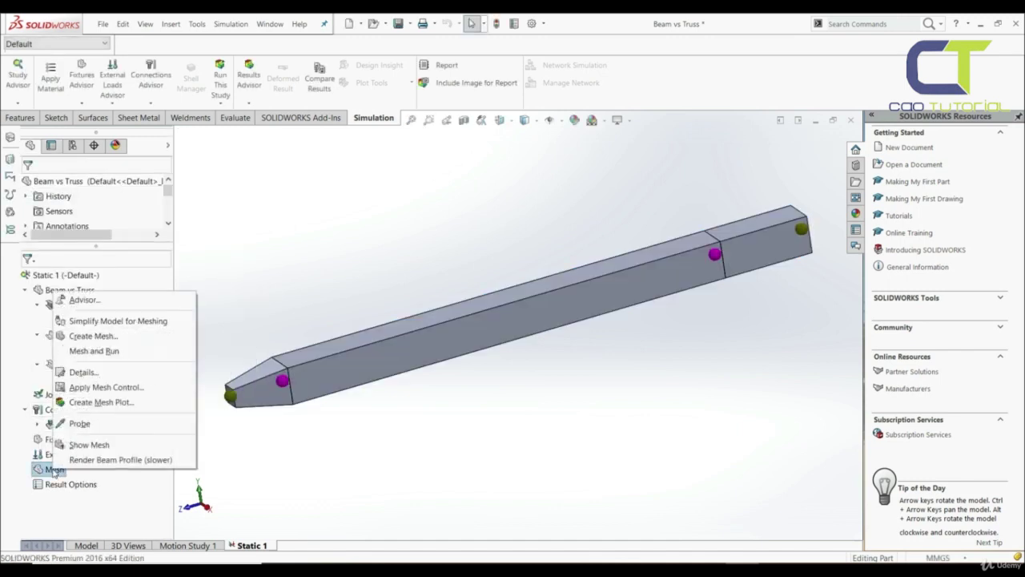
pyautogui.click(100, 337)
pyautogui.moveTo(445, 441)
pyautogui.mouseDown(button='middle')
pyautogui.moveTo(467, 373)
pyautogui.moveTo(449, 446)
pyautogui.mouseUp(button='middle')
pyautogui.scroll(3, 465, 353)
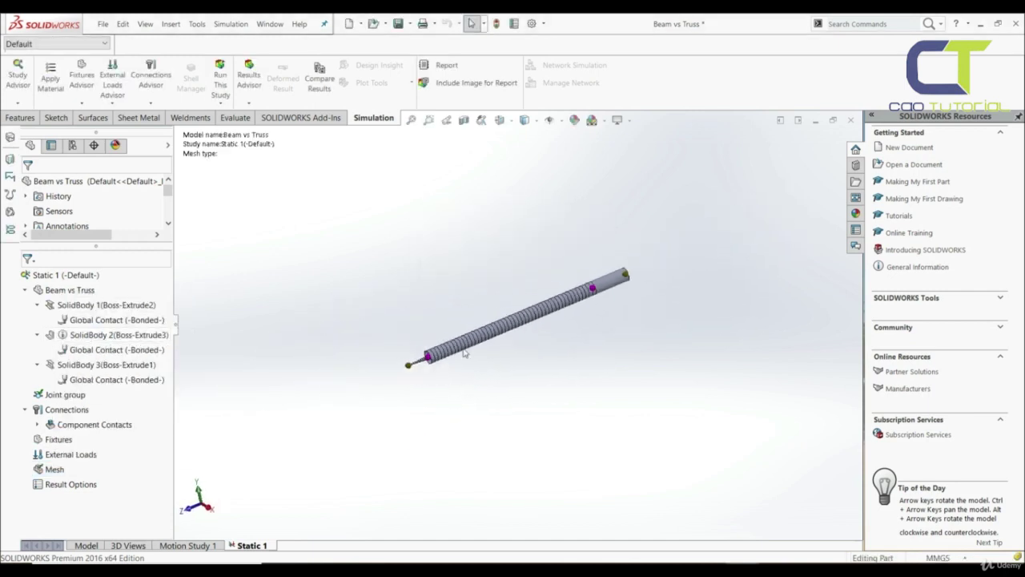
pyautogui.scroll(-3, 465, 352)
# - Examine how the short end body, the long middle body and the tapered end body are meshed into elements
pyautogui.click(687, 266)
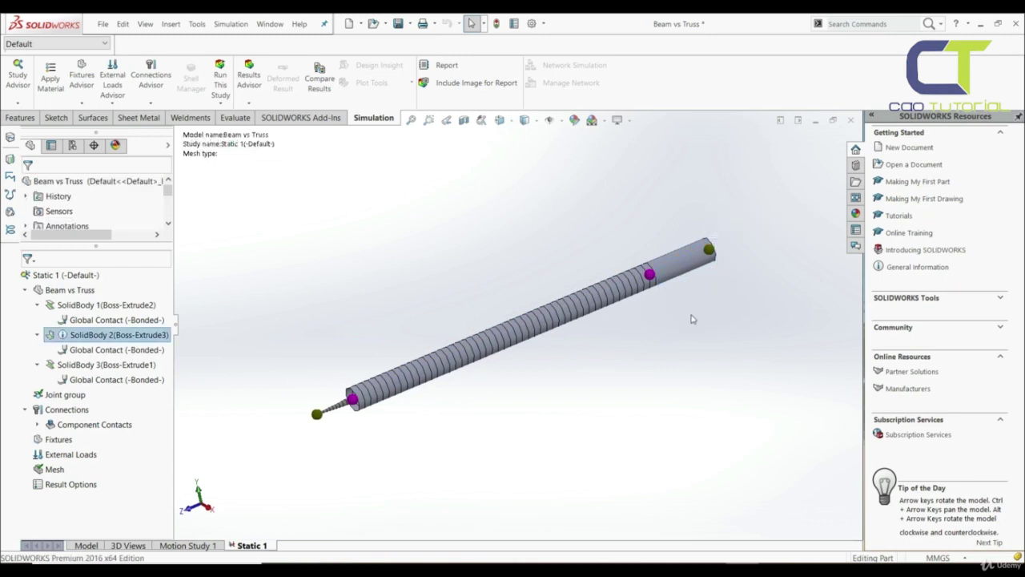
pyautogui.scroll(-1, 687, 266)
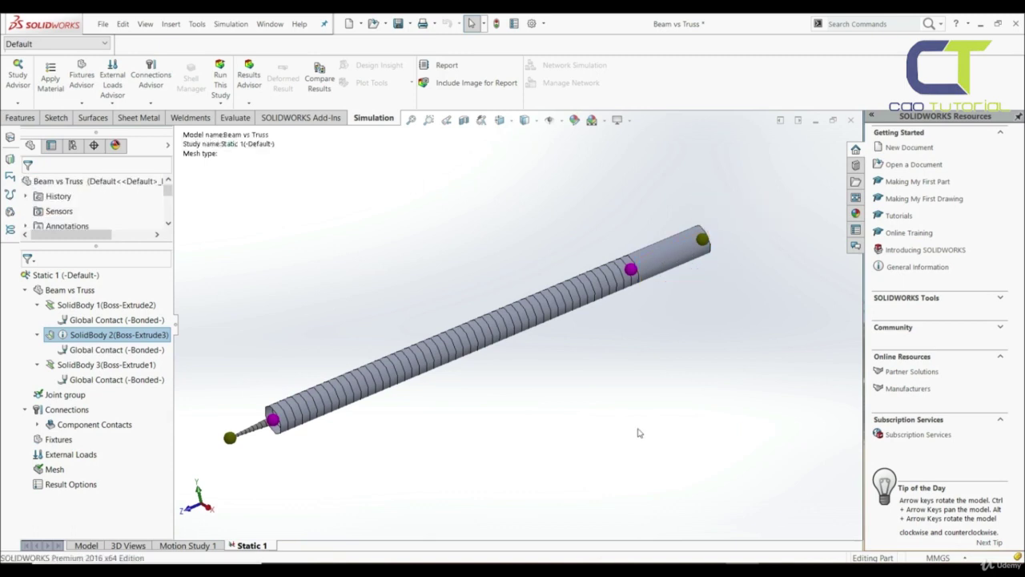
pyautogui.scroll(3, 506, 392)
pyautogui.scroll(-2, 483, 342)
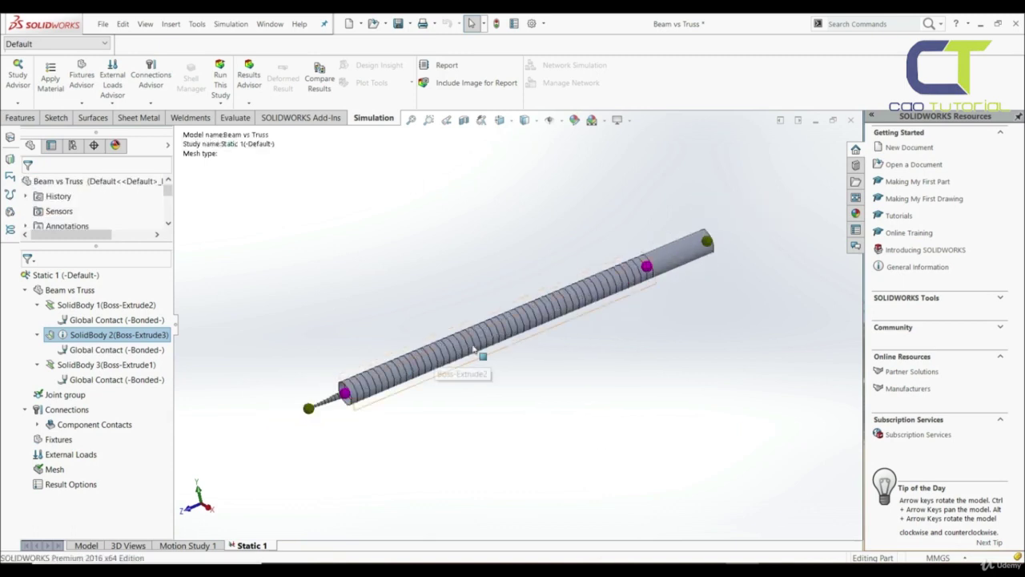
pyautogui.scroll(-2, 475, 350)
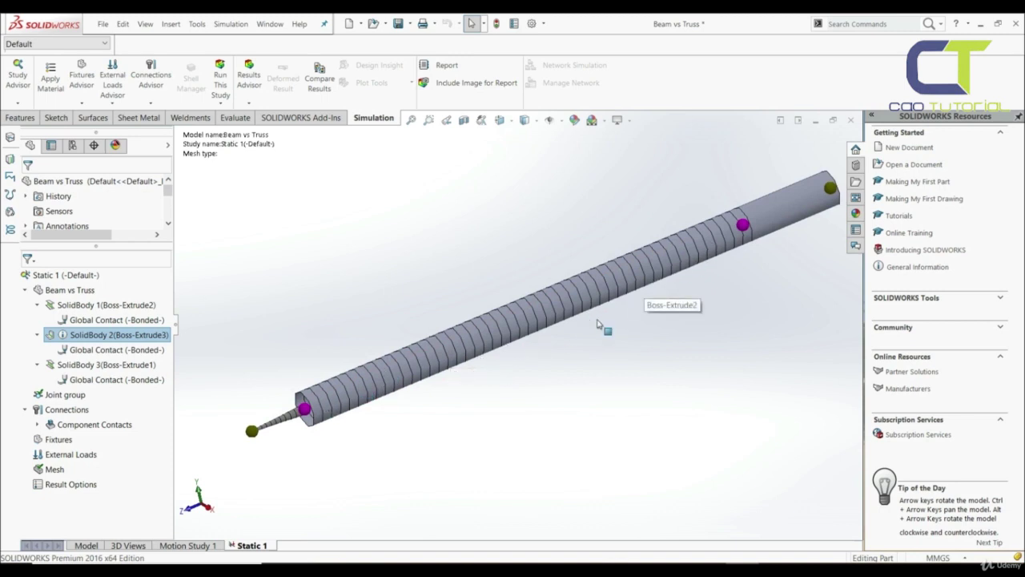
pyautogui.scroll(3, 517, 330)
pyautogui.scroll(-8, 448, 376)
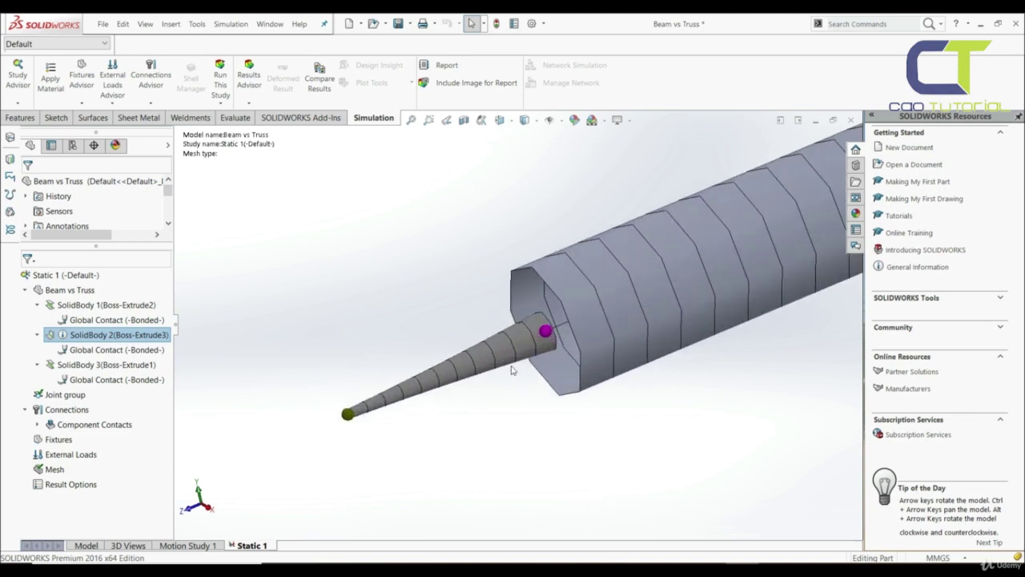
pyautogui.scroll(3, 405, 365)
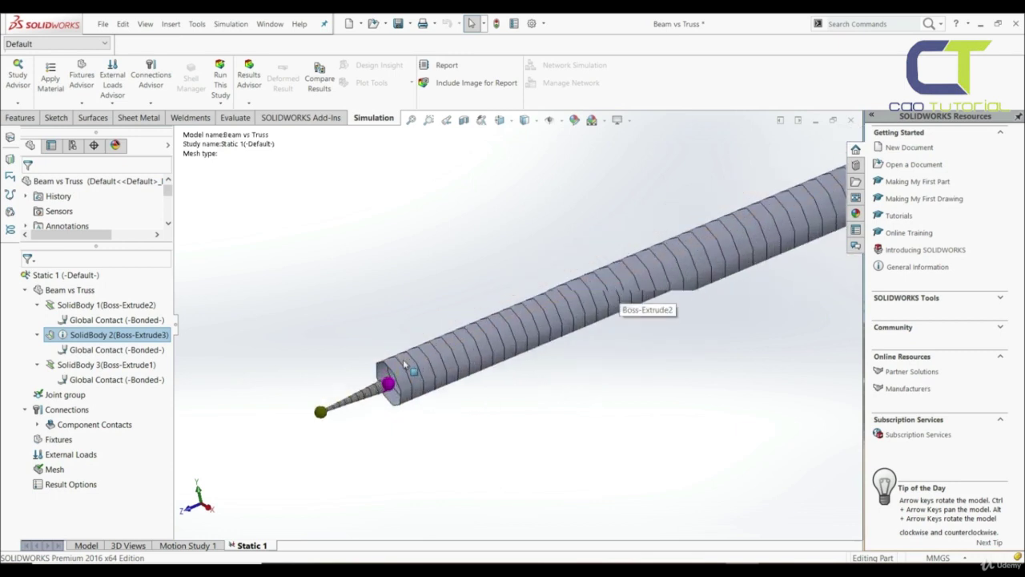
pyautogui.scroll(-2, 405, 364)
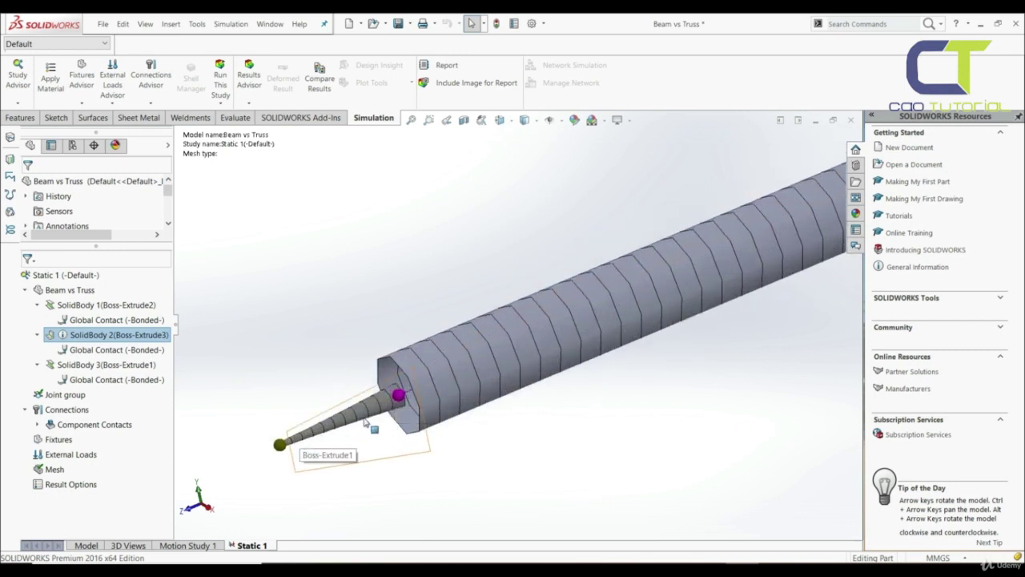
pyautogui.scroll(3, 344, 401)
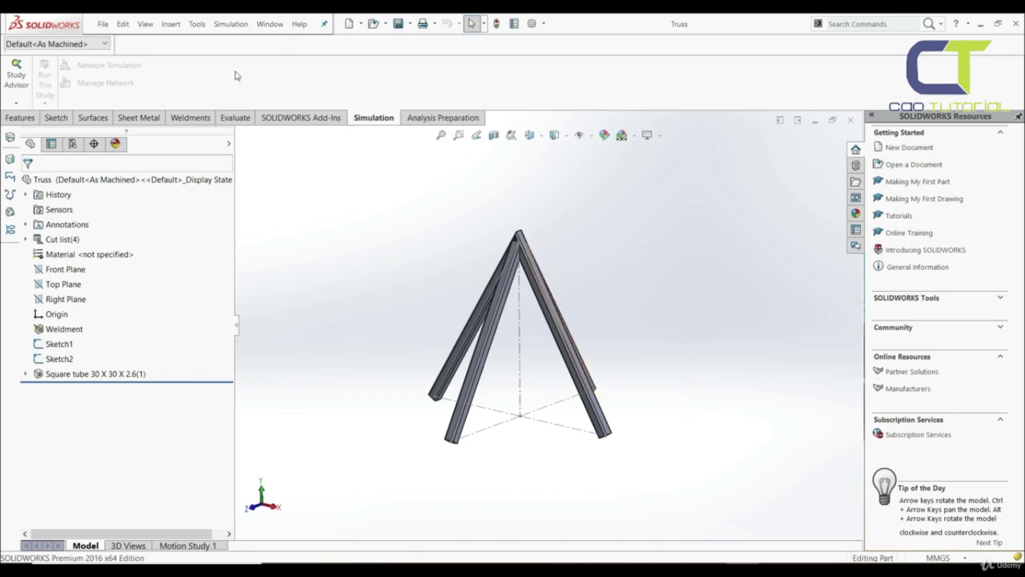
# - Create a new static study named Beam for the Truss part
pyautogui.click(16, 103)
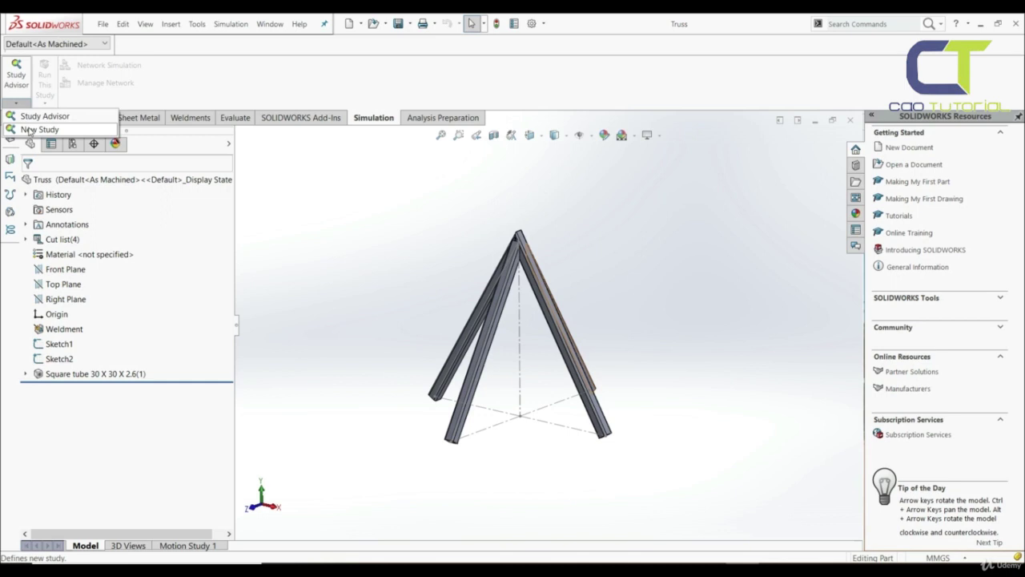
pyautogui.click(30, 128)
pyautogui.doubleClick(74, 261)
pyautogui.click(75, 261)
pyautogui.hotkey('ctrl', 'a')
pyautogui.write('Beam')
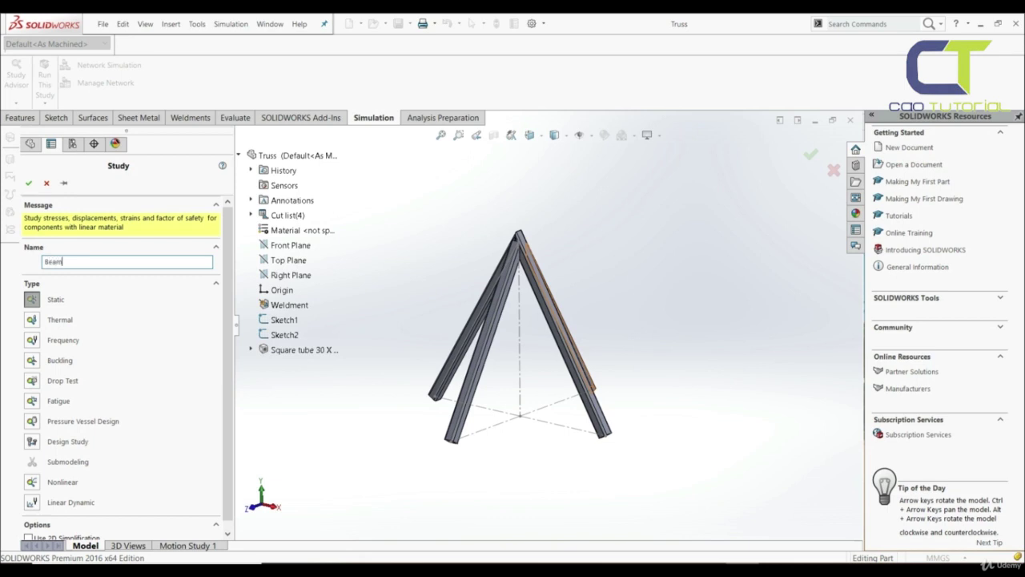
pyautogui.click(29, 183)
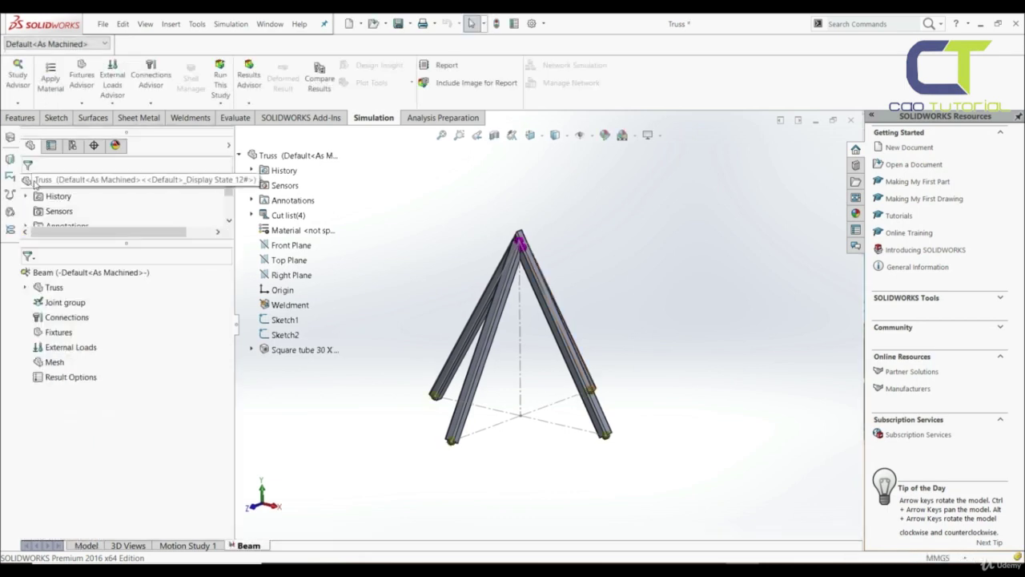
# - Apply the 1060 Alloy material from Aluminium Alloys to all bodies of the Truss part
pyautogui.rightClick(46, 290)
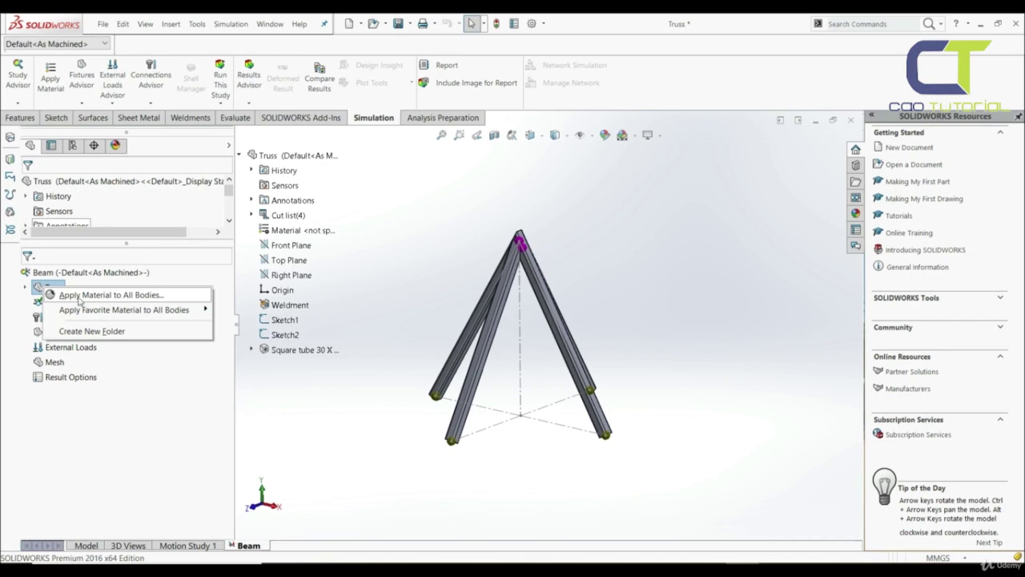
pyautogui.click(80, 296)
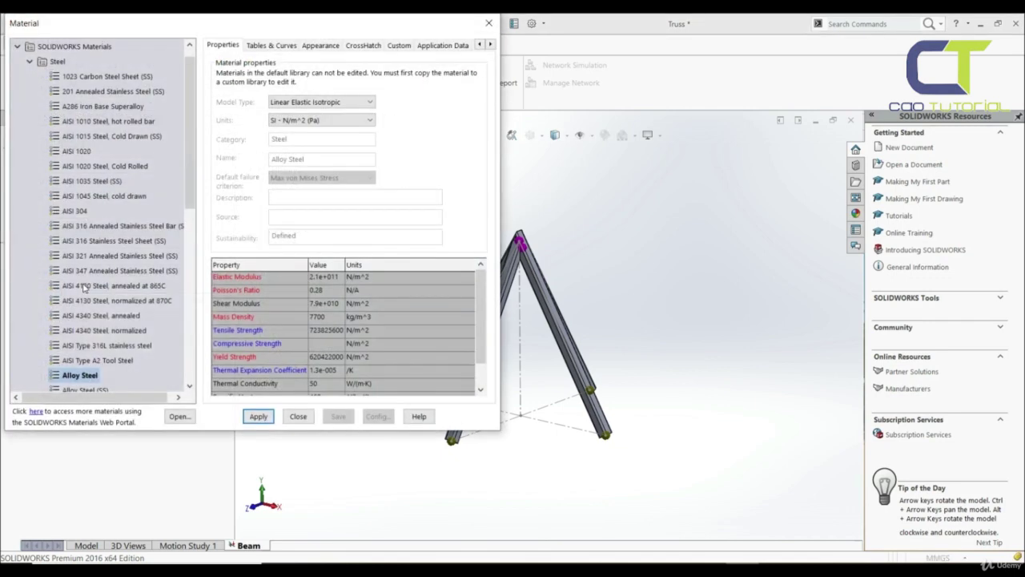
pyautogui.scroll(-5, 55, 346)
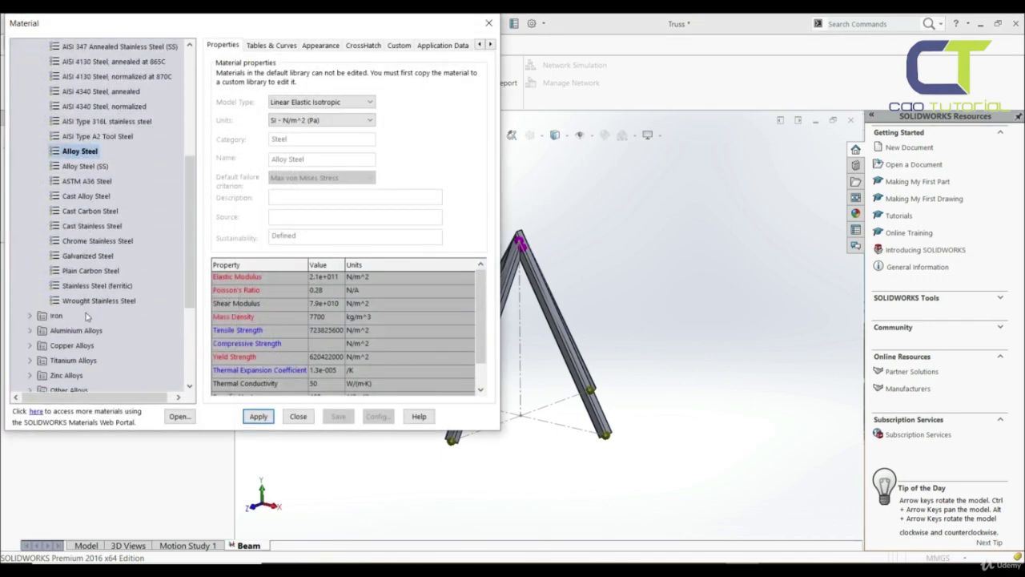
pyautogui.click(29, 330)
pyautogui.click(78, 62)
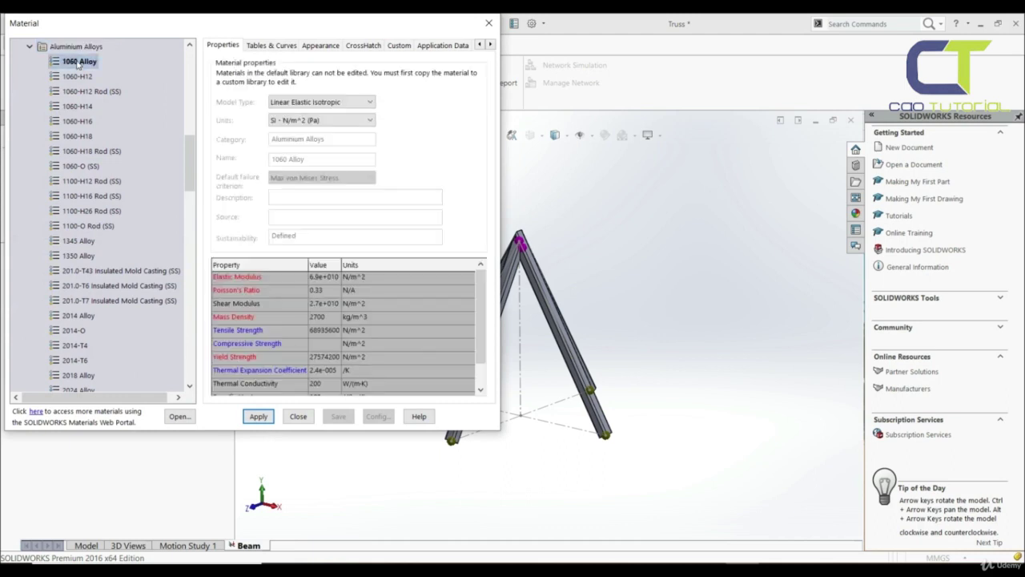
pyautogui.click(258, 416)
pyautogui.click(295, 417)
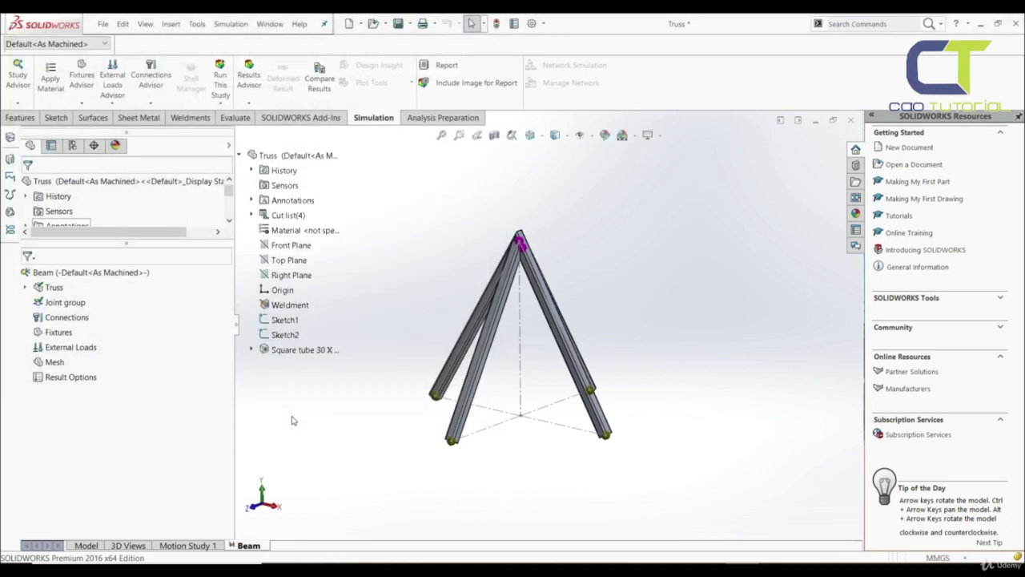
# - Expand the study's Truss cut list and both square tube groups to show their individual beam bodies
pyautogui.click(24, 288)
pyautogui.click(37, 302)
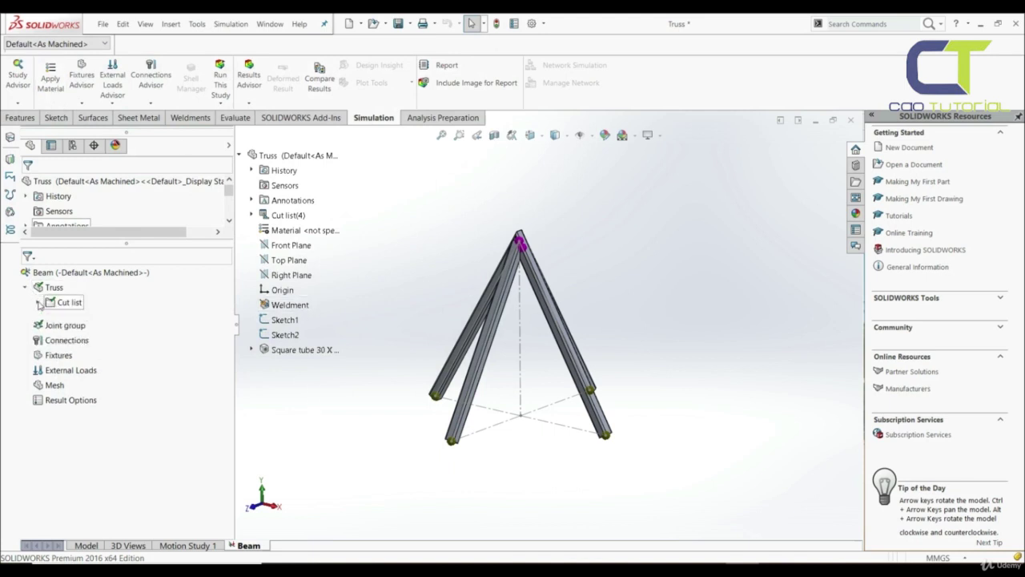
pyautogui.click(49, 317)
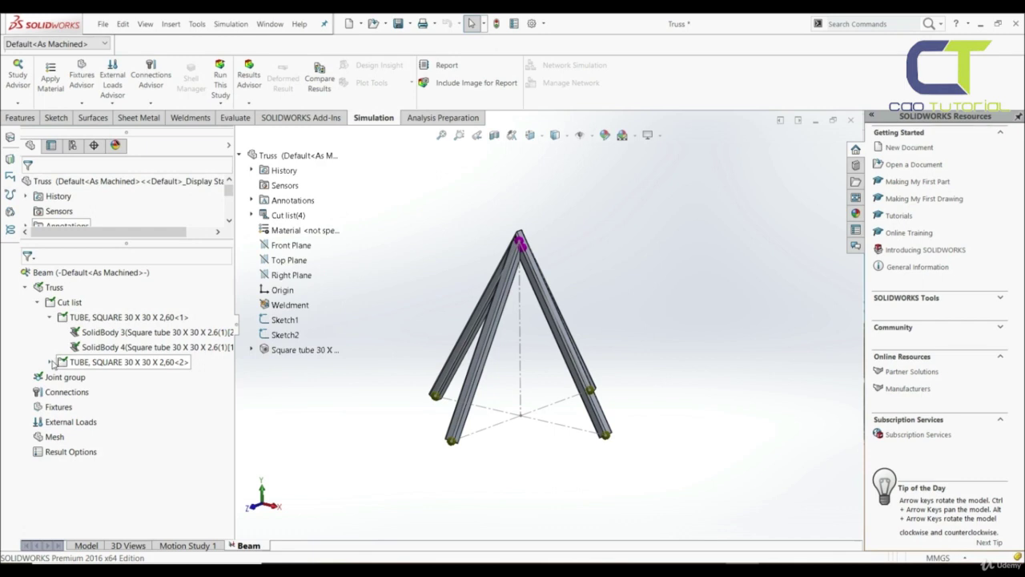
pyautogui.click(49, 362)
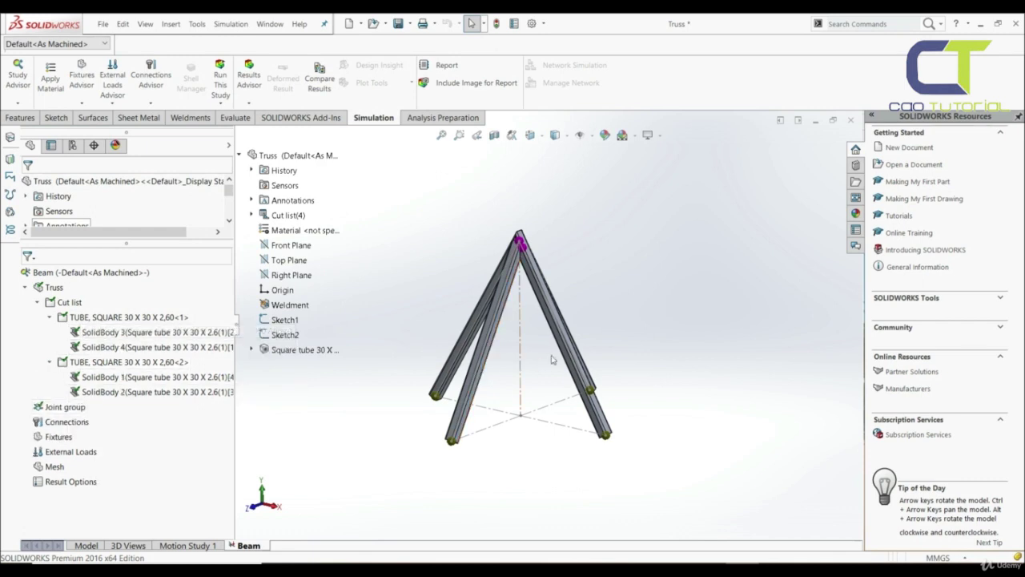
# - Review SolidBody 3's beam definition, trying Hinge, Slide and Manual for End1 before returning it to Rigid, and look at its section properties
pyautogui.rightClick(94, 329)
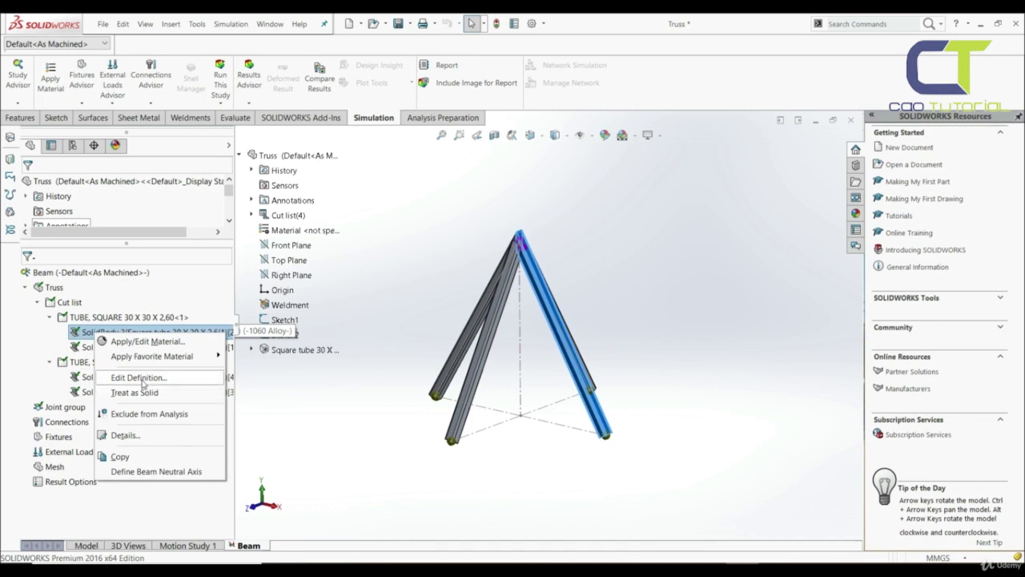
pyautogui.click(141, 381)
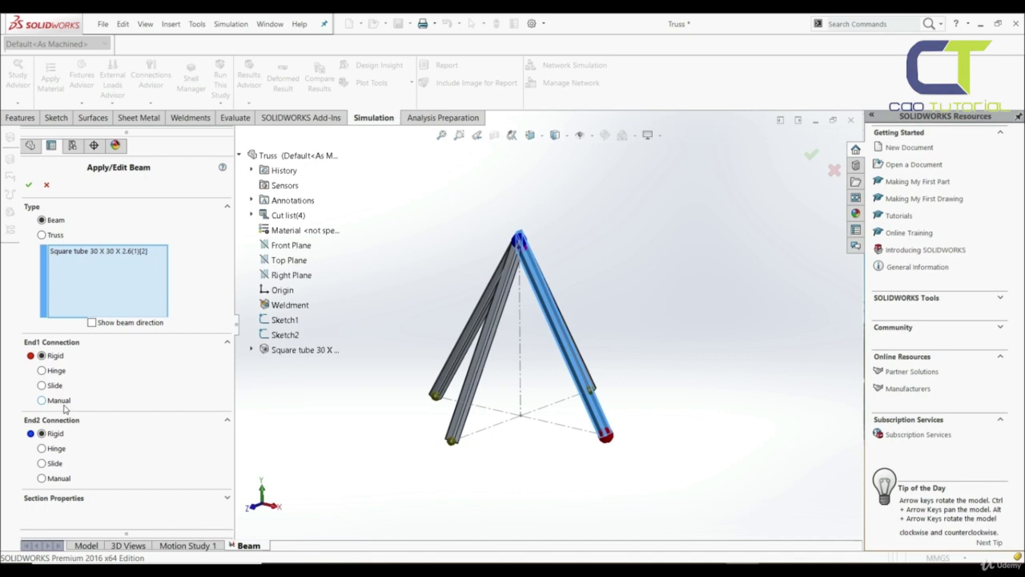
pyautogui.click(42, 370)
pyautogui.click(43, 386)
pyautogui.click(42, 401)
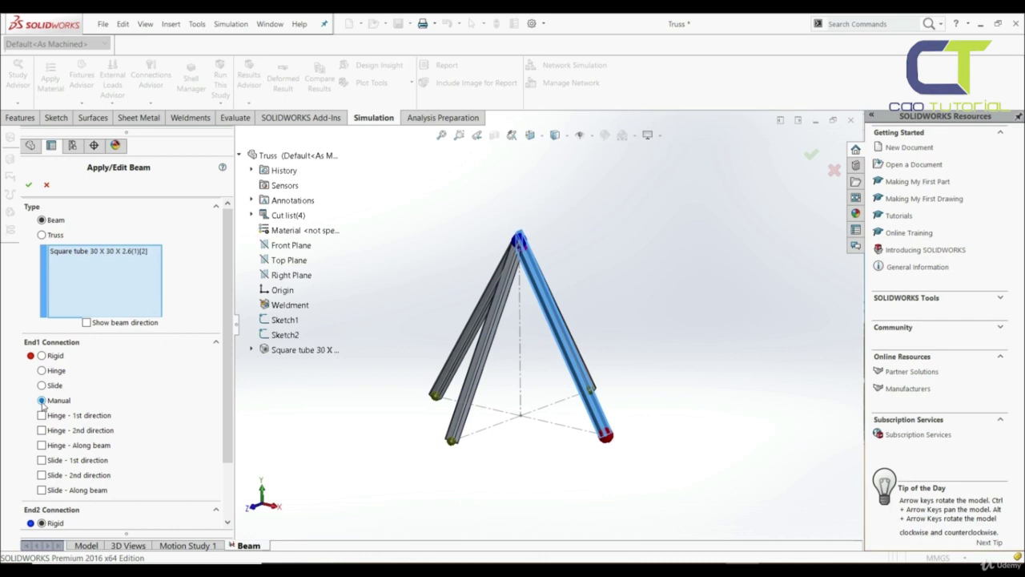
pyautogui.click(41, 356)
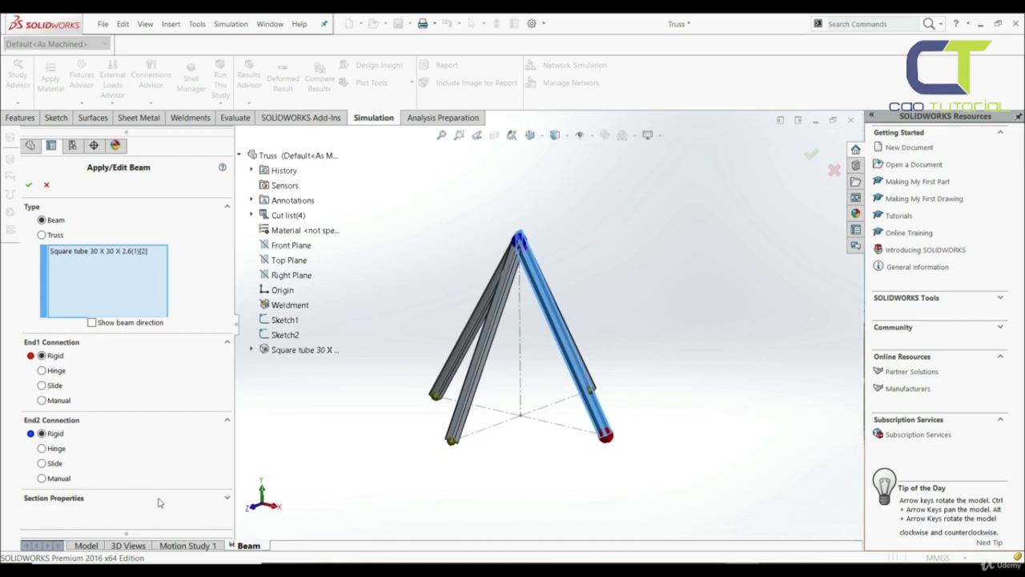
pyautogui.click(229, 499)
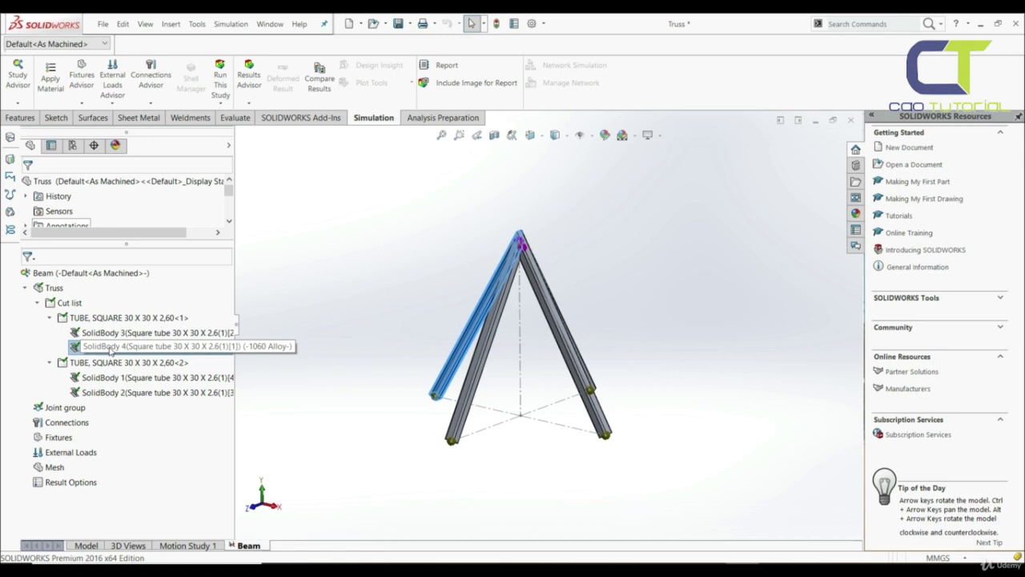
# - Check the beam definition of SolidBody 4 without changing it, and identify SolidBody 1 and SolidBody 2 in the model
pyautogui.rightClick(109, 350)
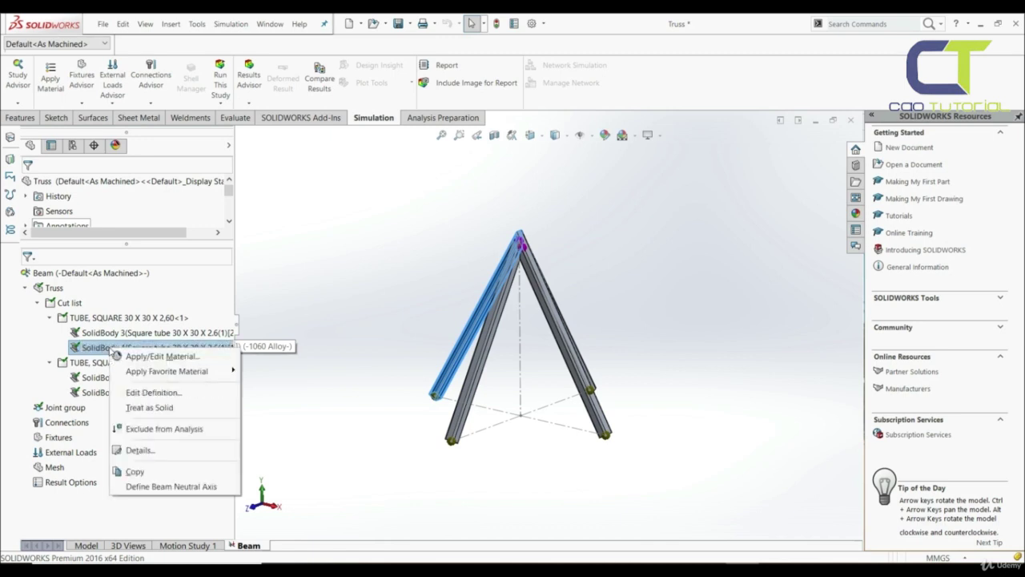
pyautogui.click(151, 392)
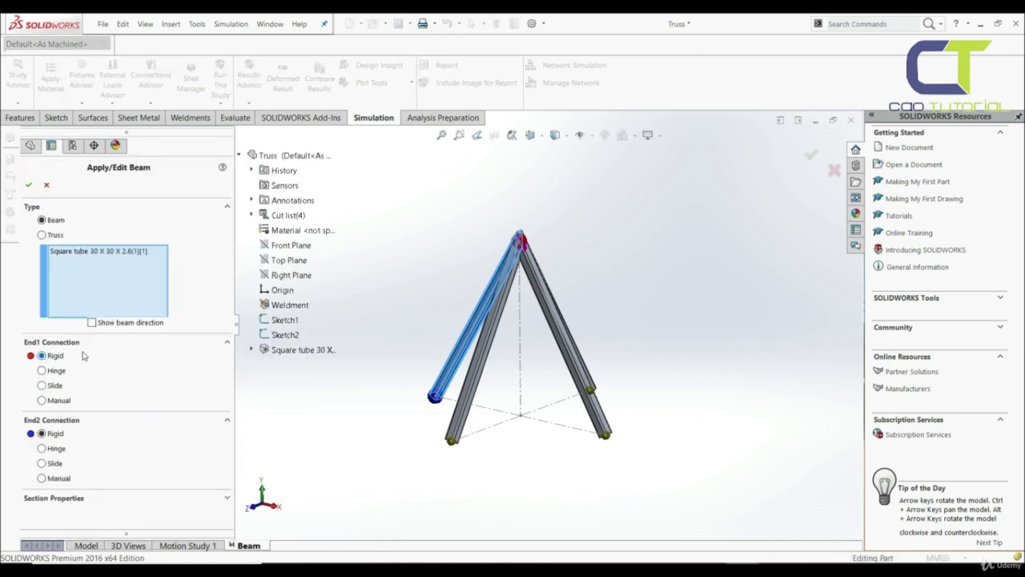
pyautogui.click(45, 185)
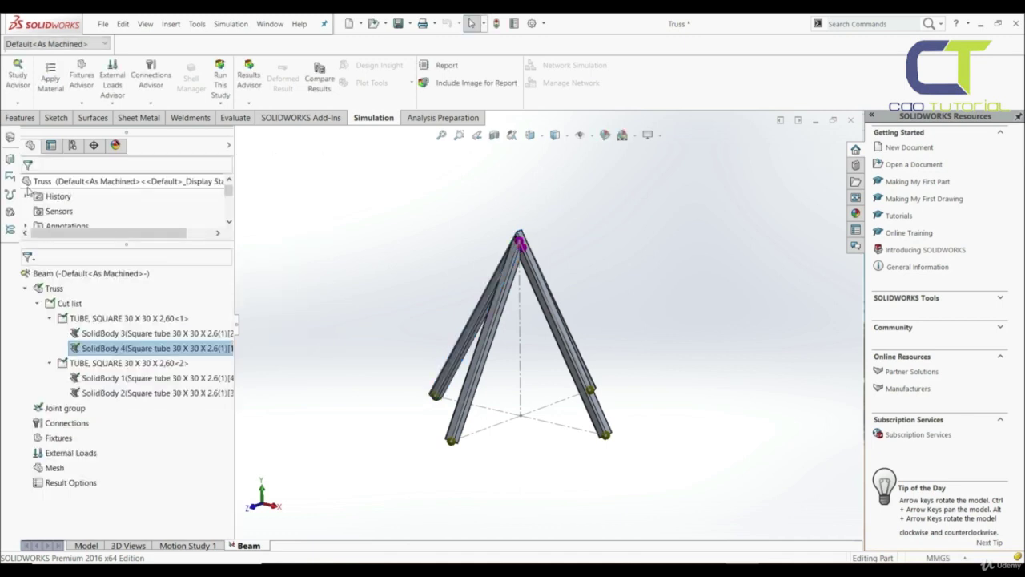
pyautogui.click(108, 380)
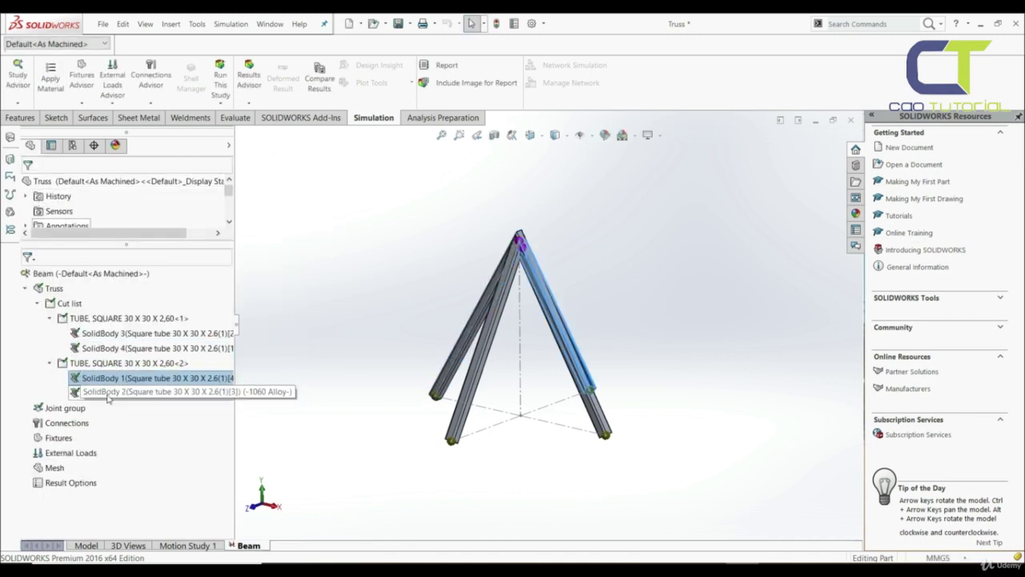
pyautogui.click(106, 395)
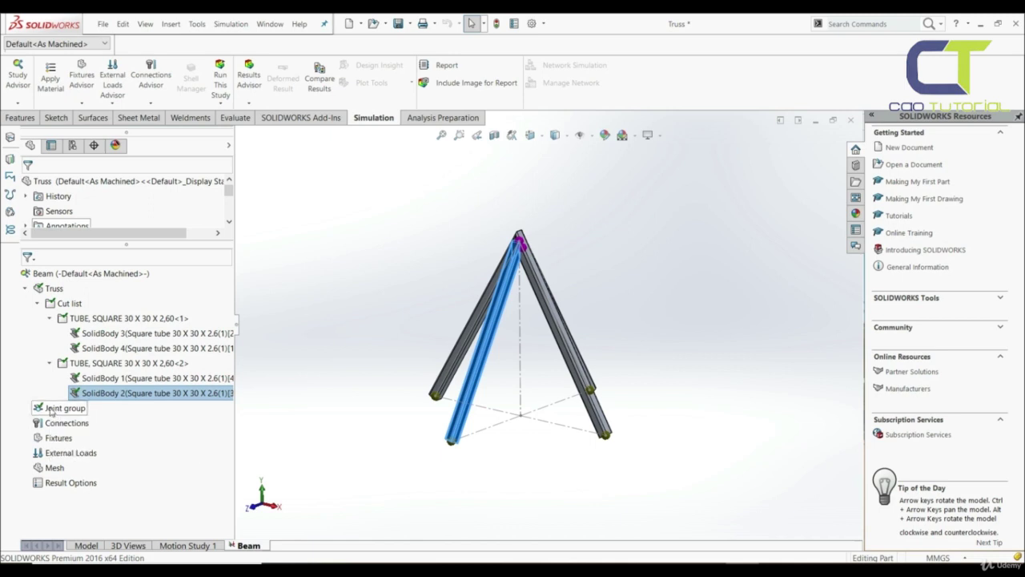
# - Open the joint group for editing and inspect the joints where the four tubes meet at the apex
pyautogui.rightClick(56, 410)
pyautogui.click(74, 431)
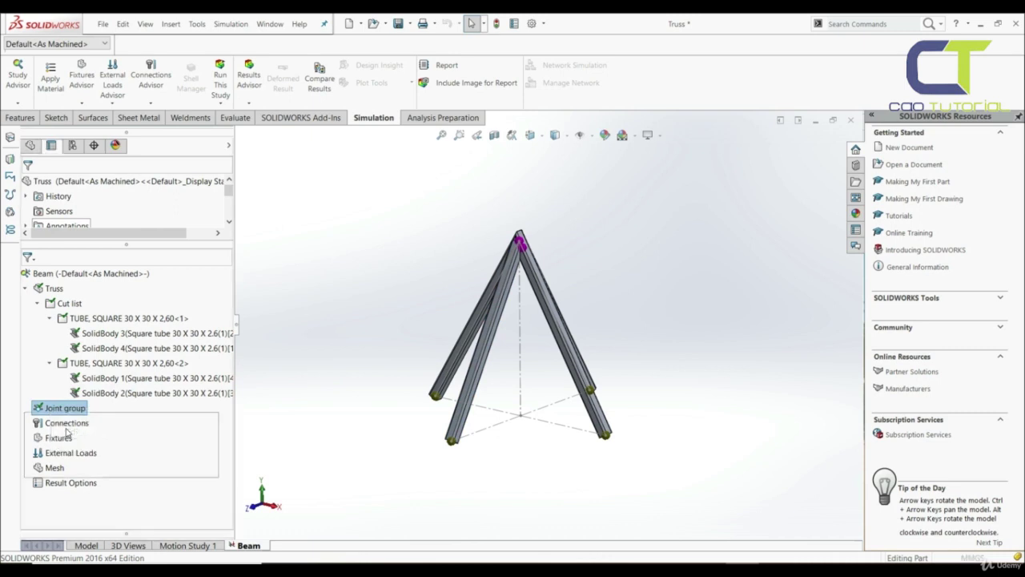
pyautogui.moveTo(523, 449); pyautogui.dragTo(459, 465, button='middle')
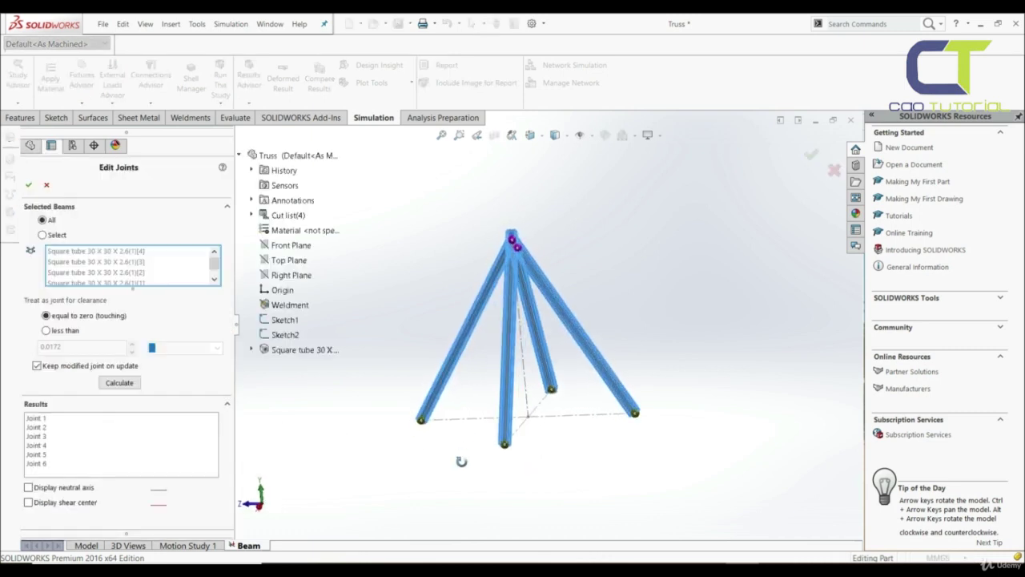
pyautogui.scroll(2, 520, 250)
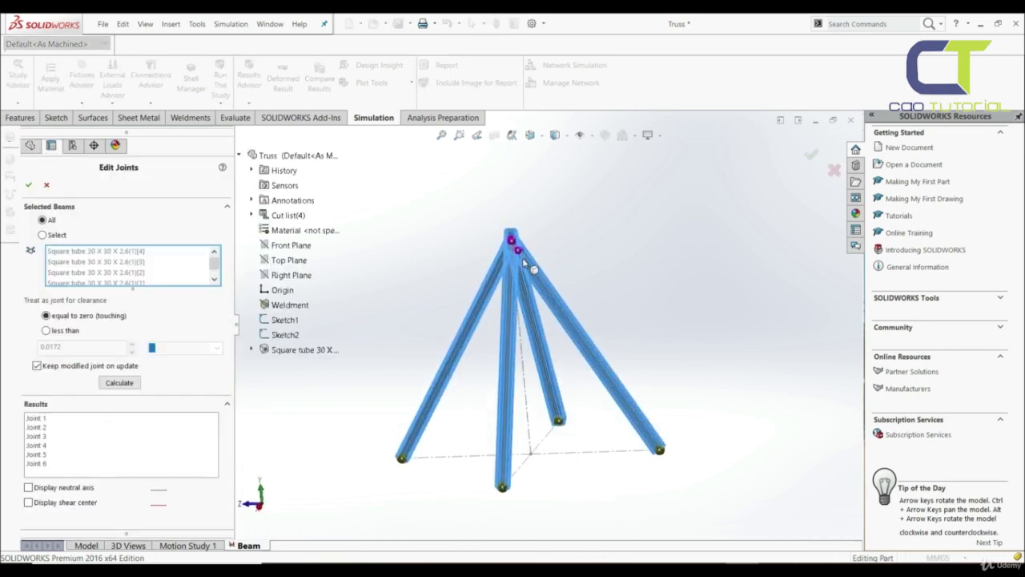
pyautogui.scroll(2, 521, 255)
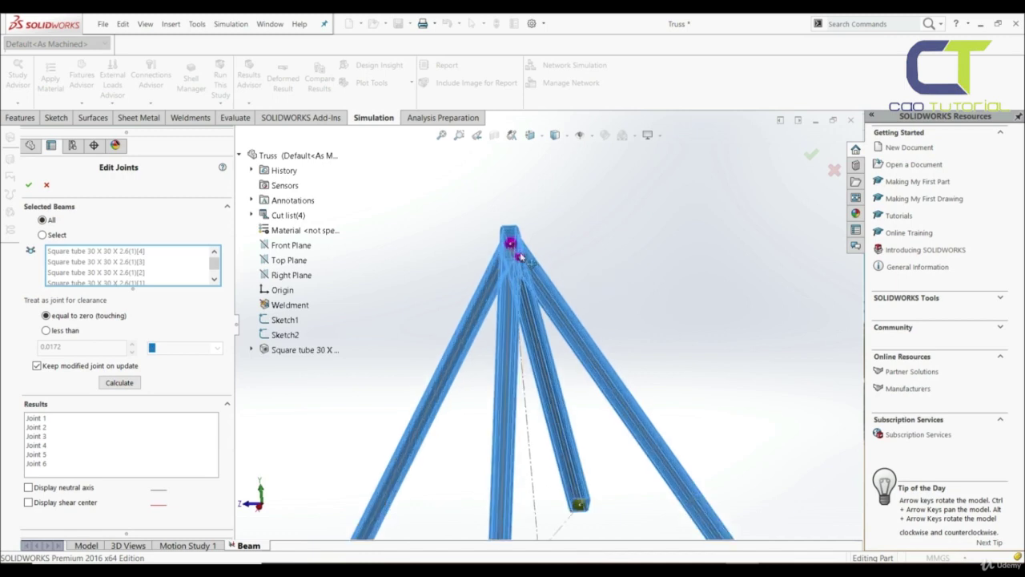
pyautogui.scroll(-3, 527, 268)
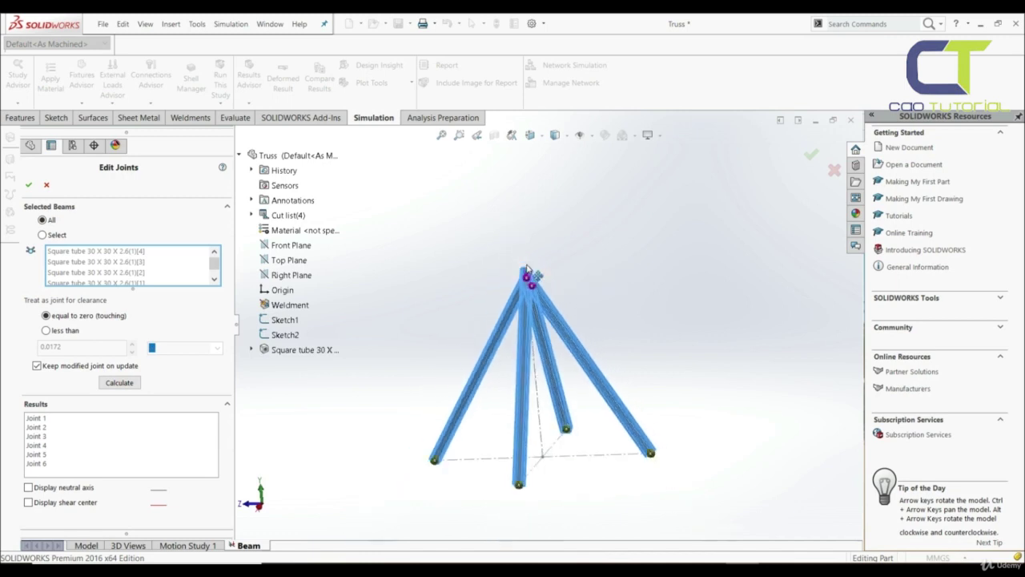
# - Switch the joint group to selected beams, remove and reselect Square tube 30 X 30 X 2.6(1)[4], recalculate the joints and accept them
pyautogui.click(44, 236)
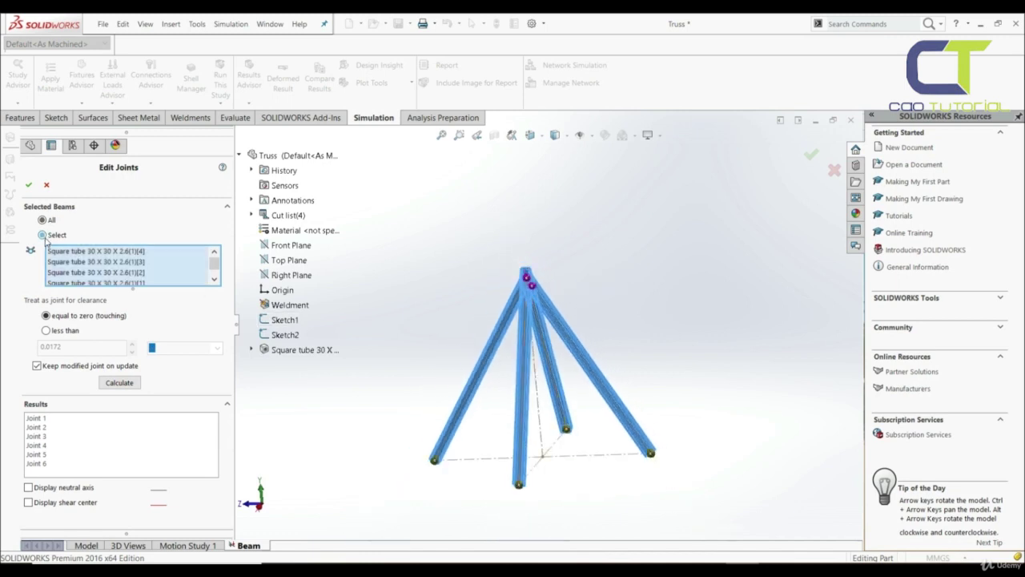
pyautogui.click(602, 386)
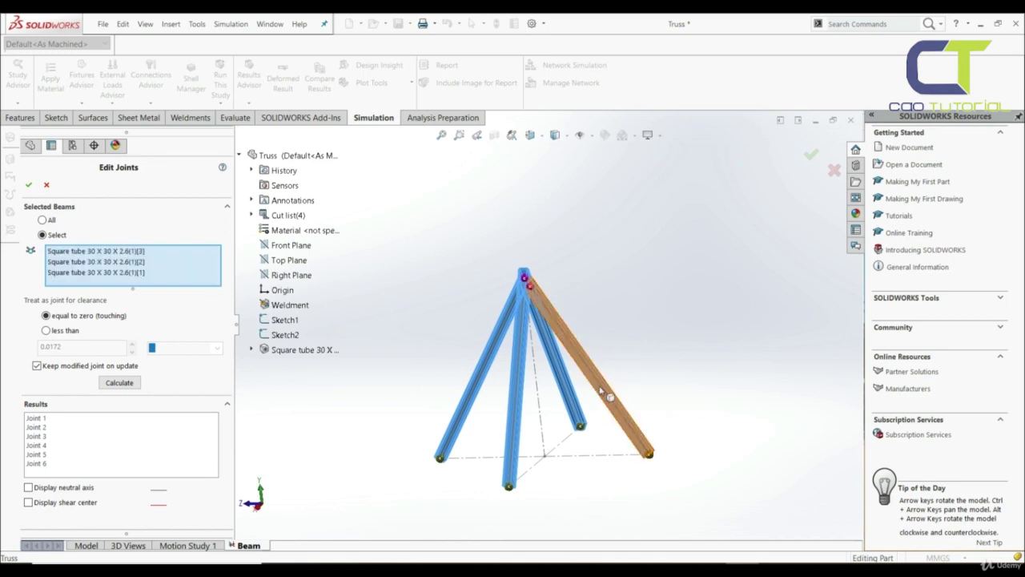
pyautogui.click(609, 398)
pyautogui.click(120, 383)
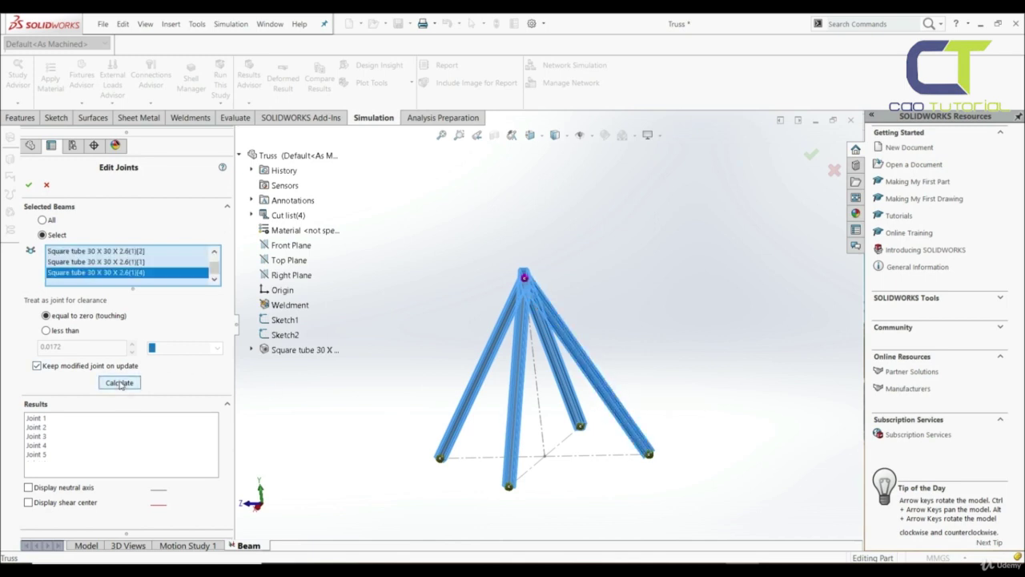
pyautogui.scroll(-3, 526, 282)
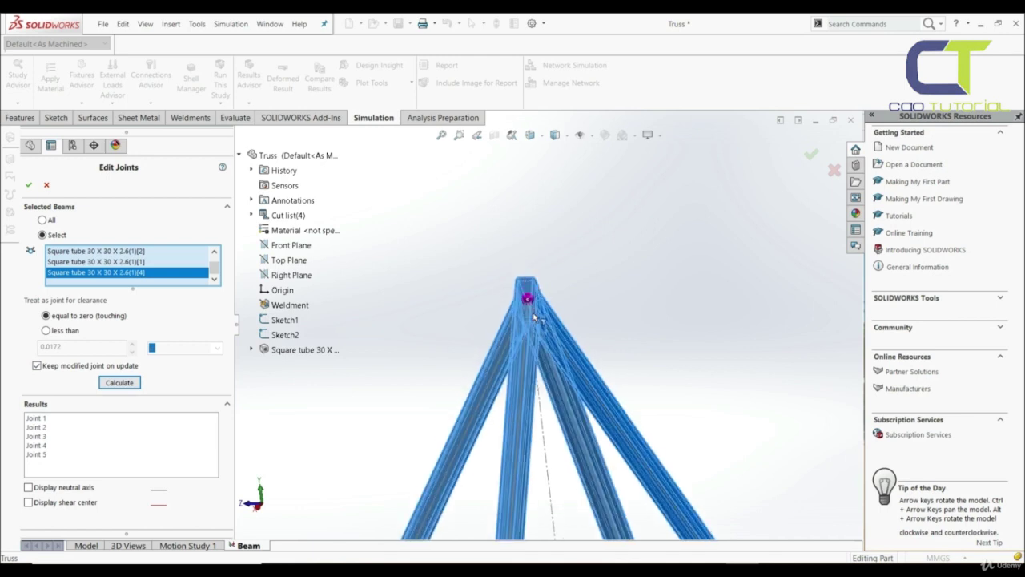
pyautogui.moveTo(531, 298); pyautogui.dragTo(533, 342, button='middle')
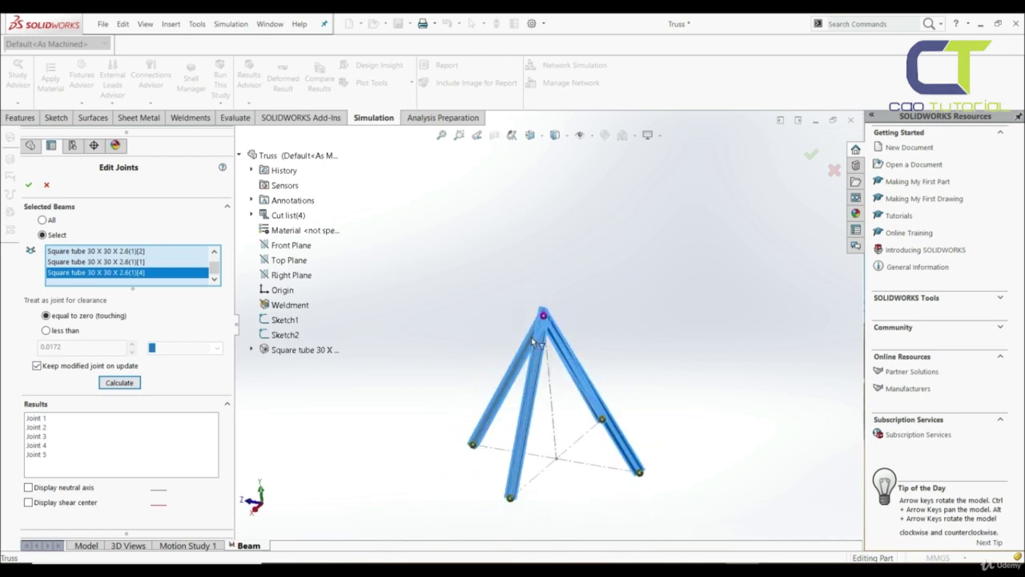
pyautogui.moveTo(547, 476); pyautogui.dragTo(547, 446, button='middle')
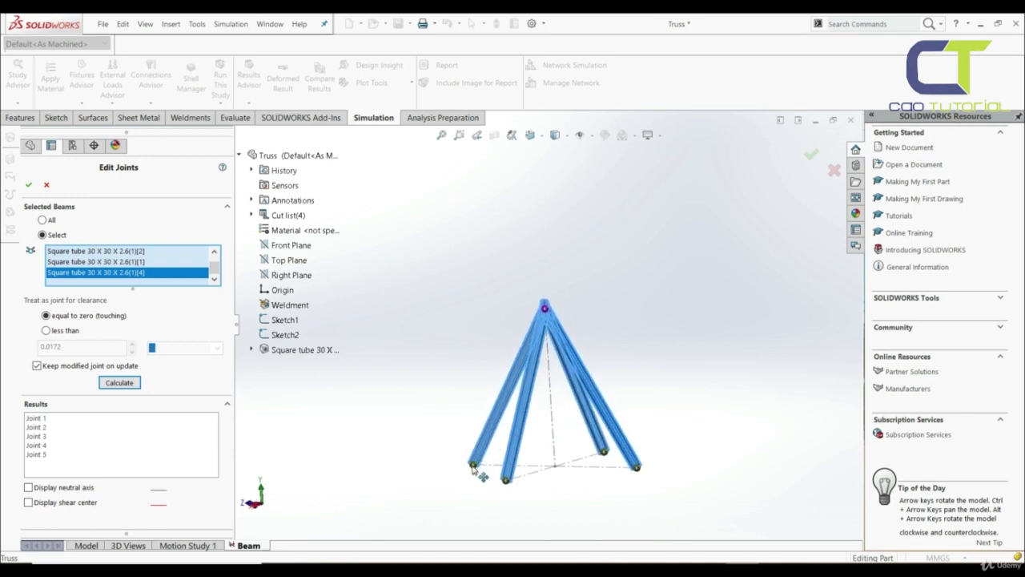
pyautogui.moveTo(566, 410); pyautogui.dragTo(549, 451, button='middle')
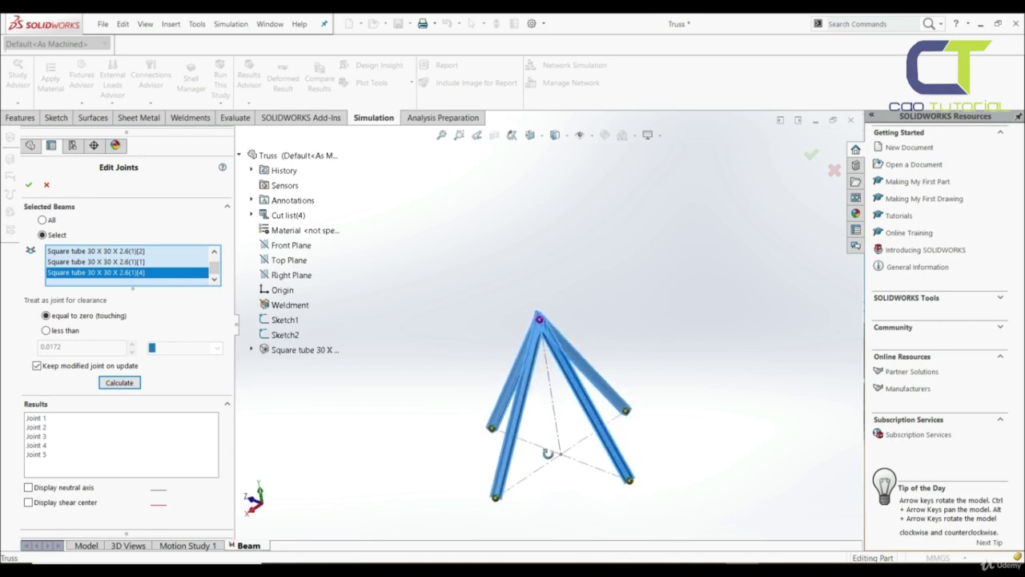
pyautogui.click(28, 185)
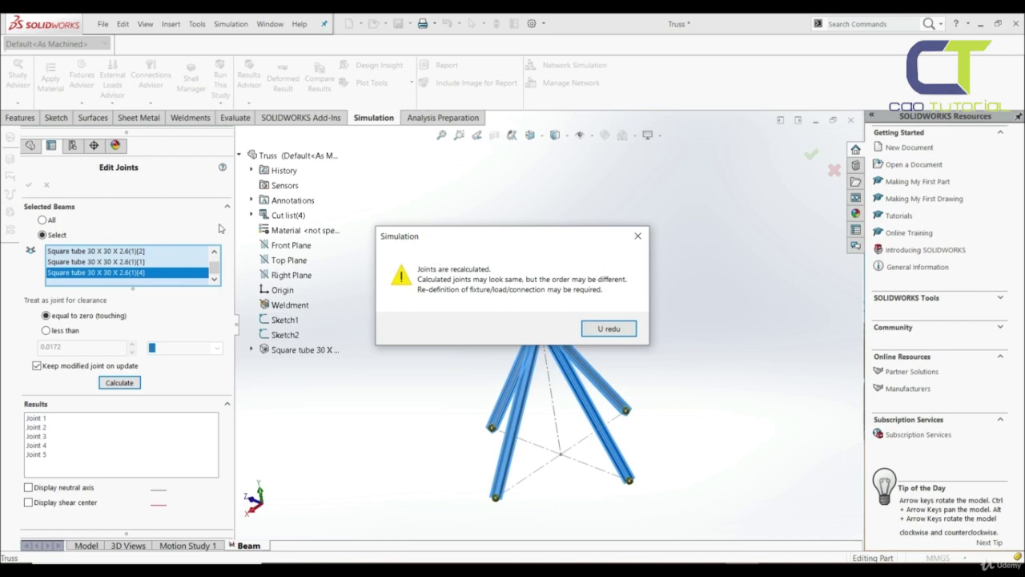
pyautogui.click(605, 328)
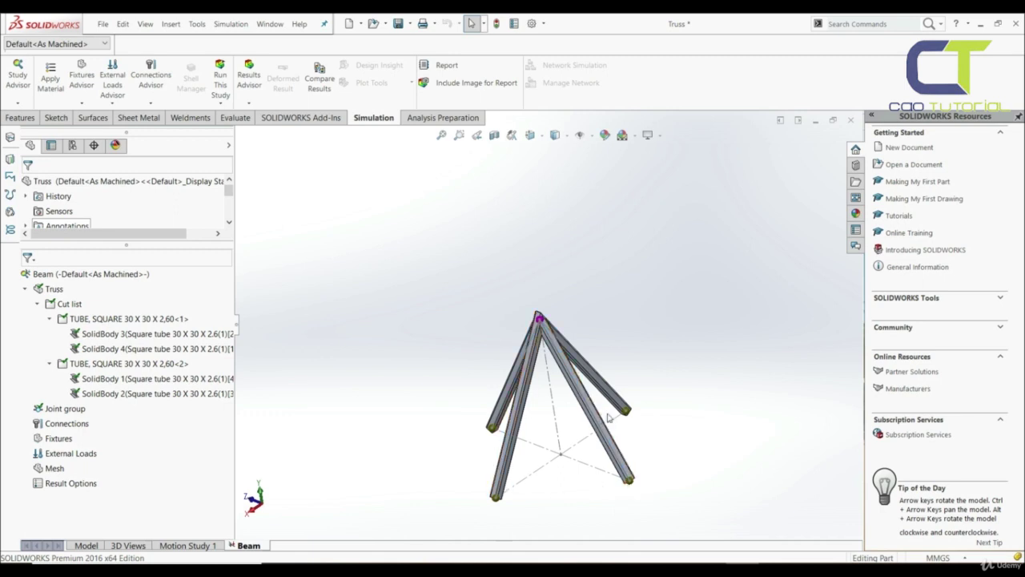
# - Apply a Fixed Geometry fixture to the four joints at the base of the truss
pyautogui.rightClick(52, 438)
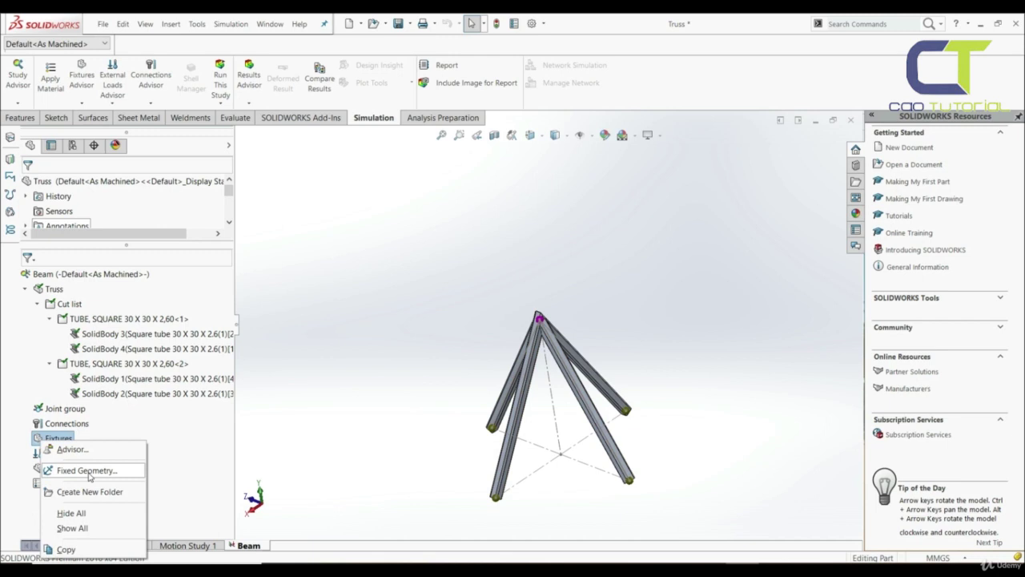
pyautogui.click(87, 471)
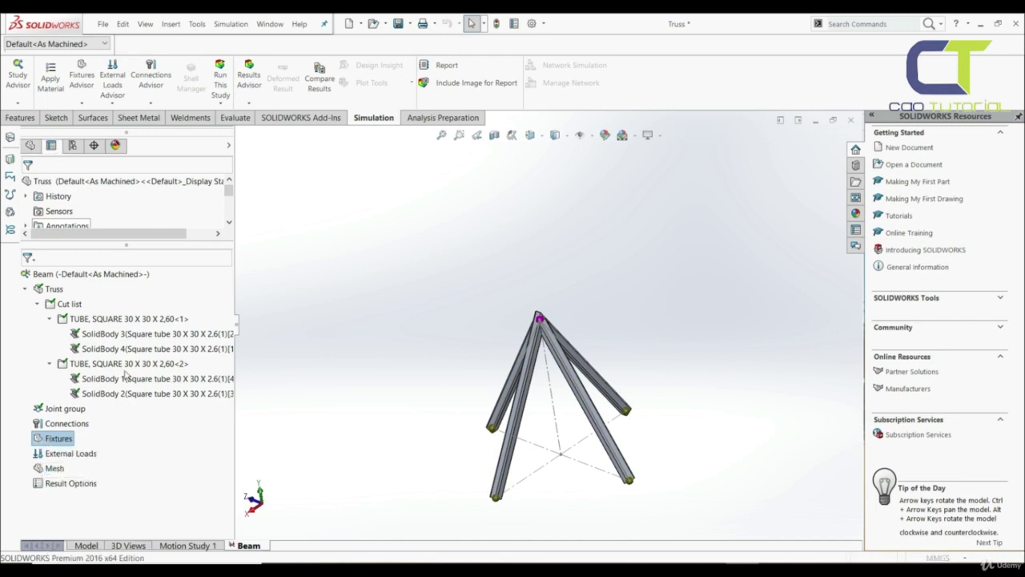
pyautogui.click(493, 429)
pyautogui.click(496, 497)
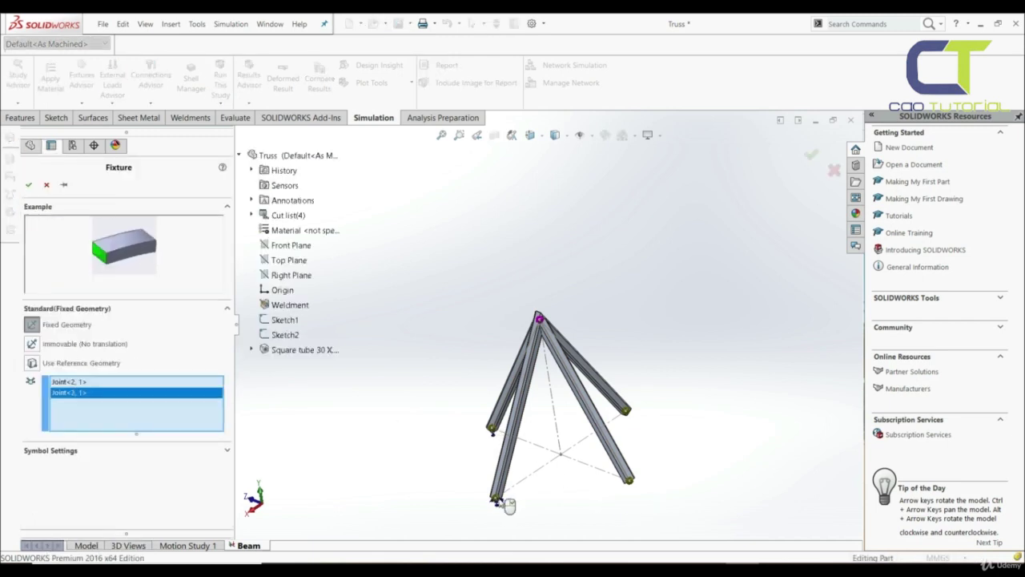
pyautogui.click(631, 483)
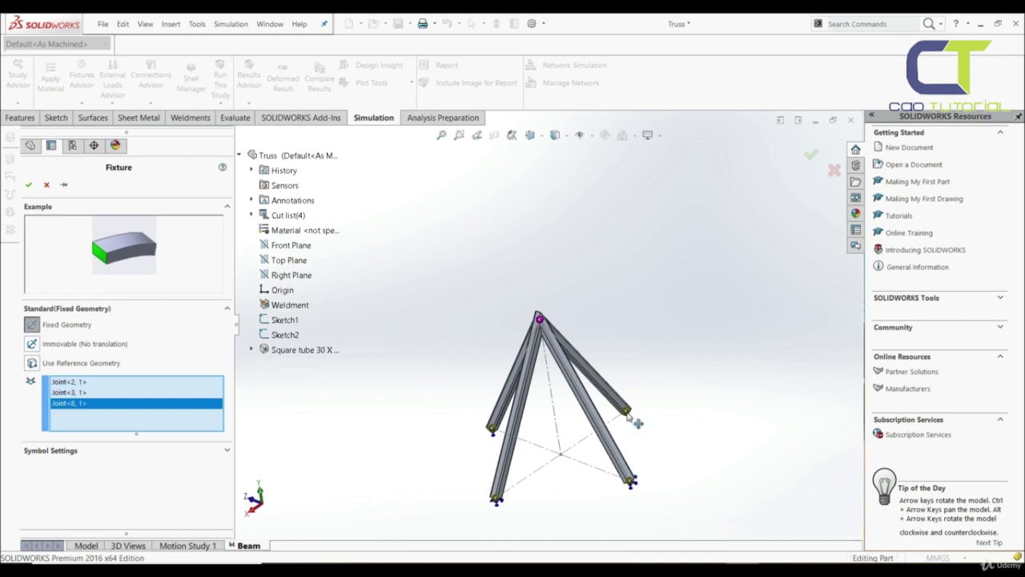
pyautogui.click(628, 412)
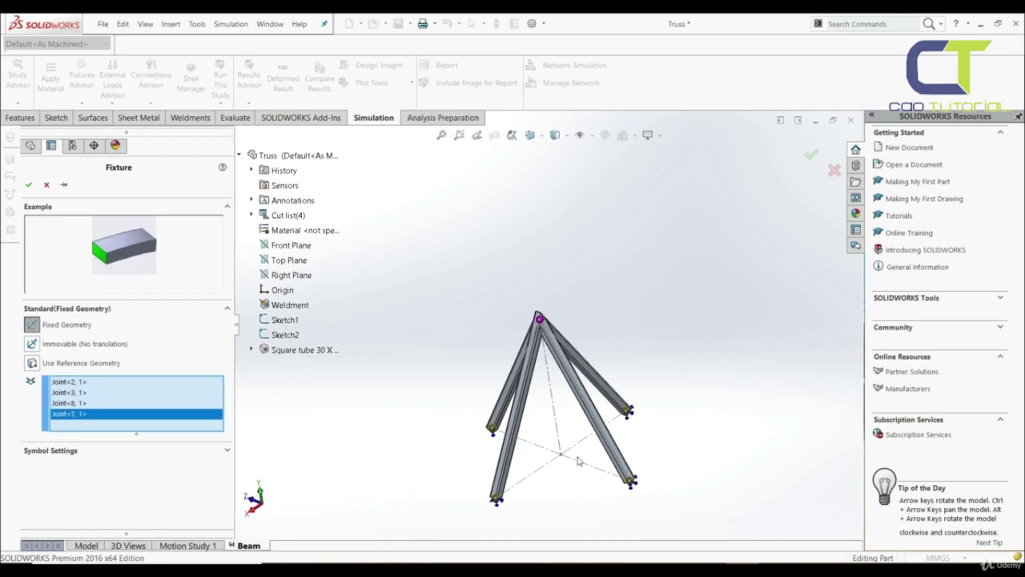
pyautogui.click(29, 188)
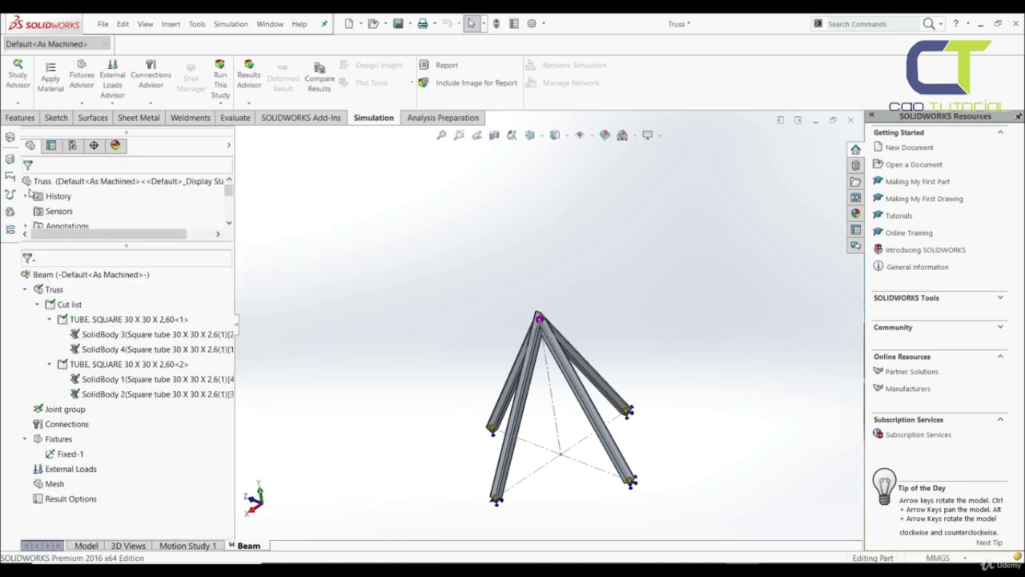
# - Add gravity of 9.81 m/s^2 normal to the Top Plane, with the direction reversed
pyautogui.rightClick(60, 474)
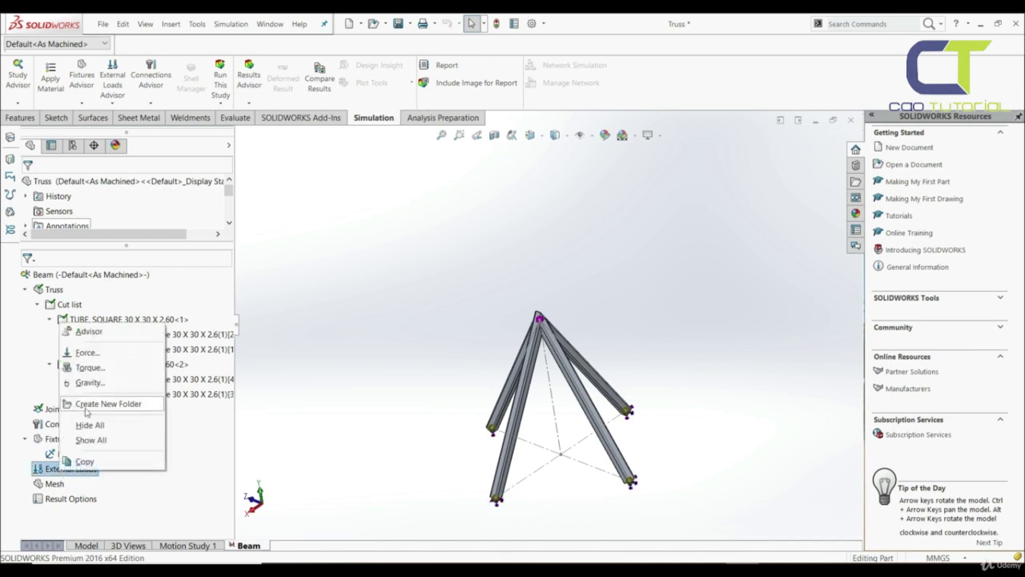
pyautogui.click(99, 383)
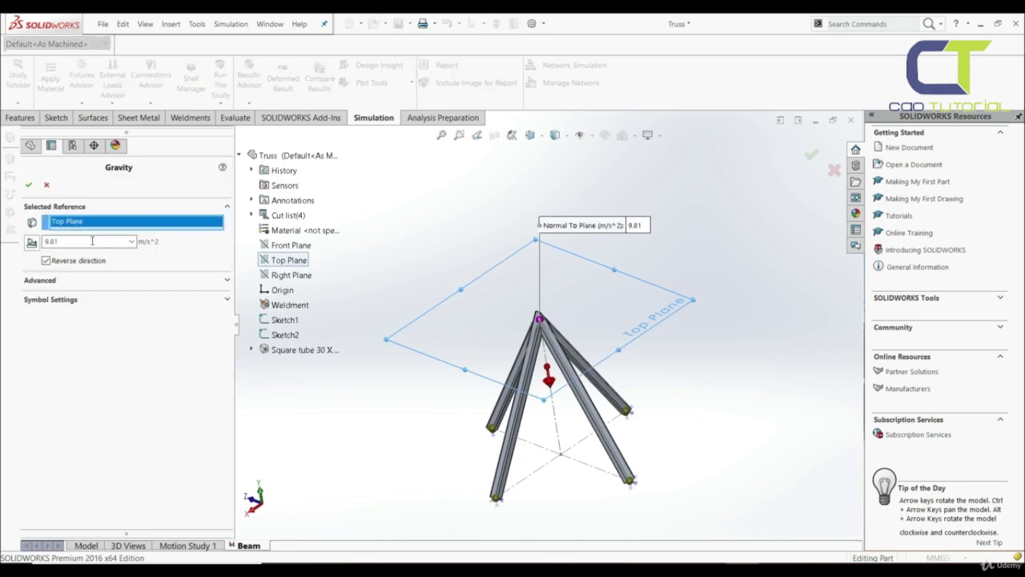
pyautogui.click(28, 184)
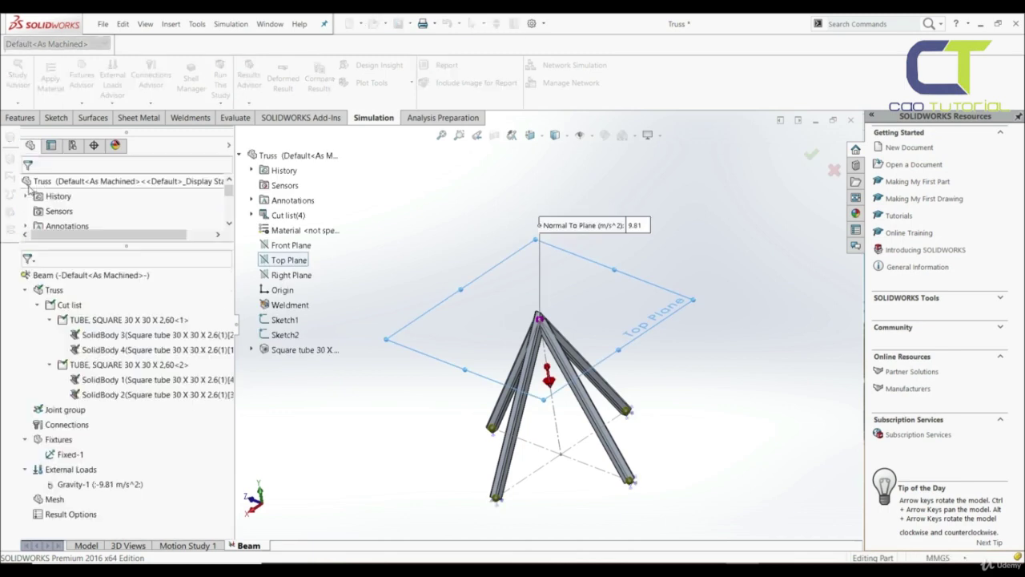
pyautogui.click(550, 387)
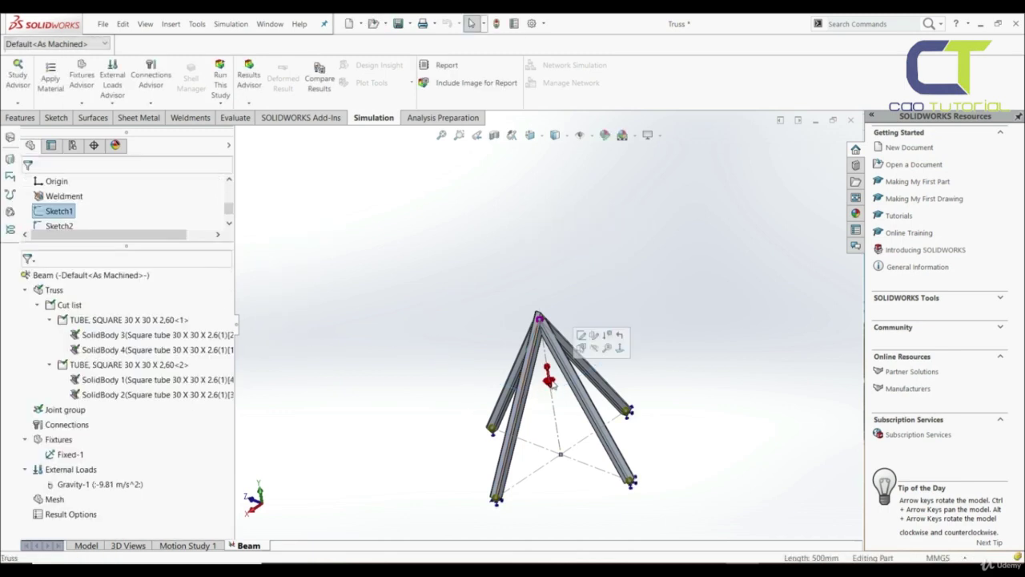
# - Apply a reversed 80 N.m moment to the apex joint, normal to the Top Plane
pyautogui.rightClick(64, 470)
pyautogui.click(93, 365)
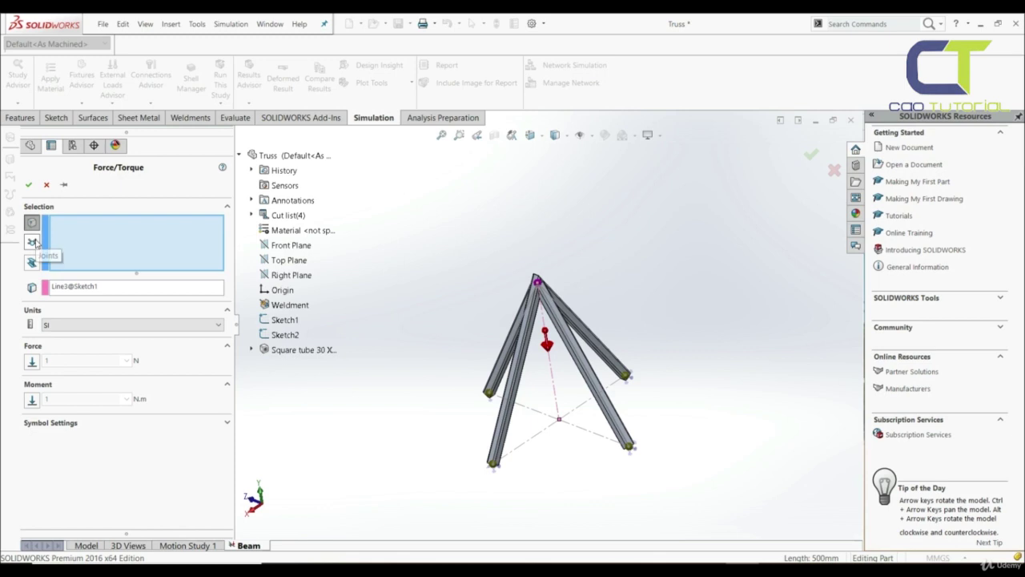
pyautogui.click(32, 242)
pyautogui.scroll(-5, 554, 298)
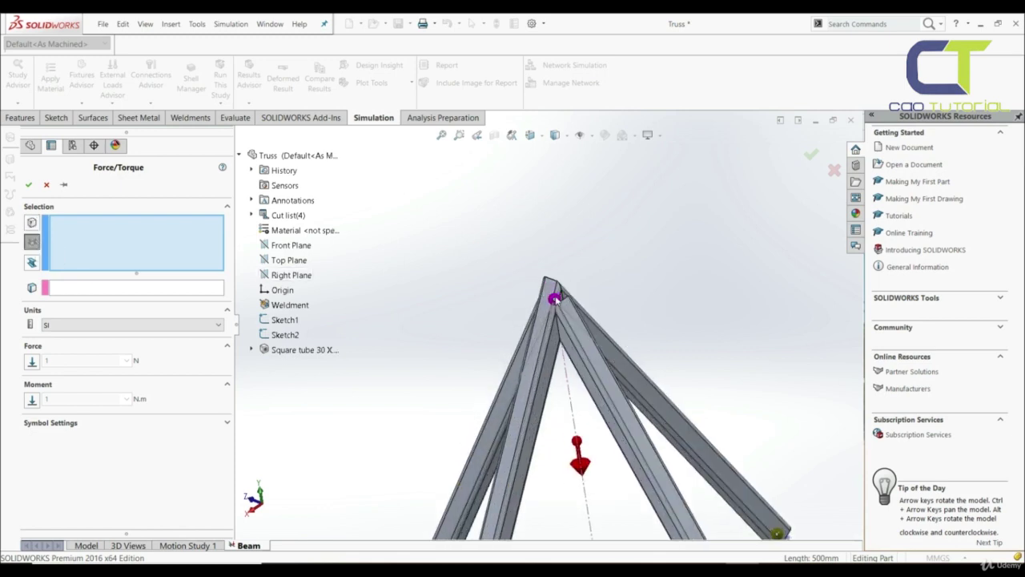
pyautogui.click(556, 300)
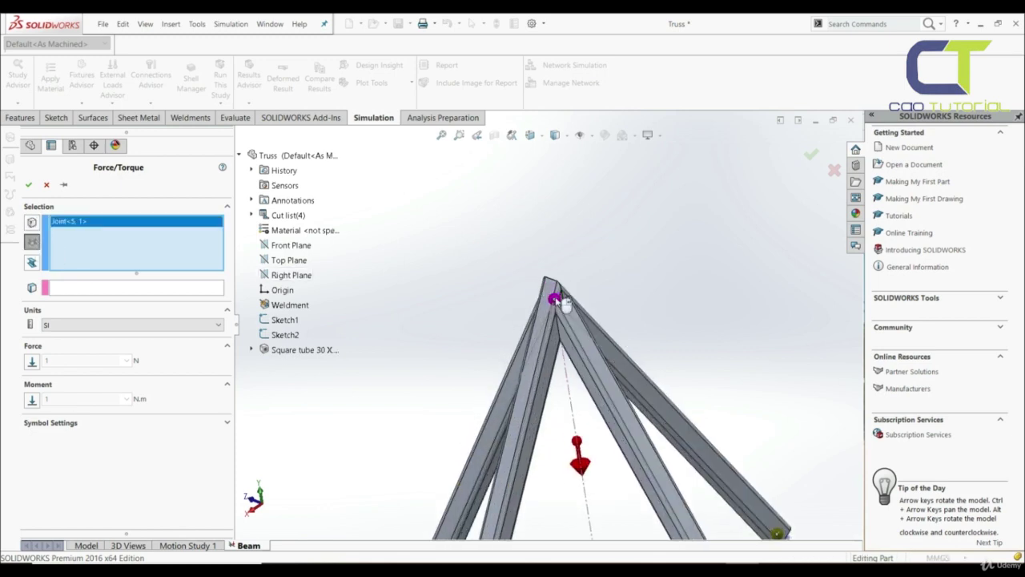
pyautogui.click(33, 403)
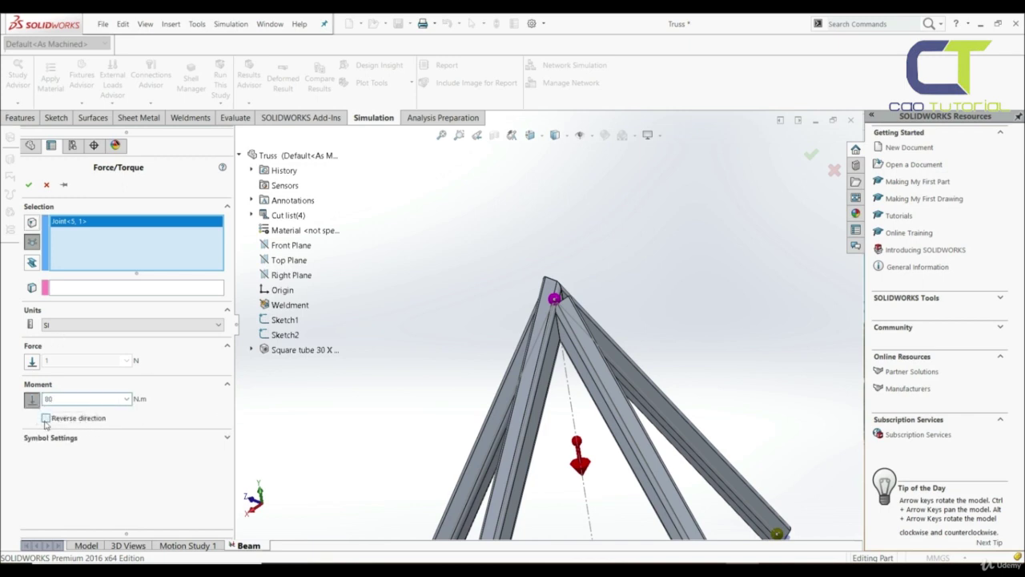
pyautogui.click(28, 184)
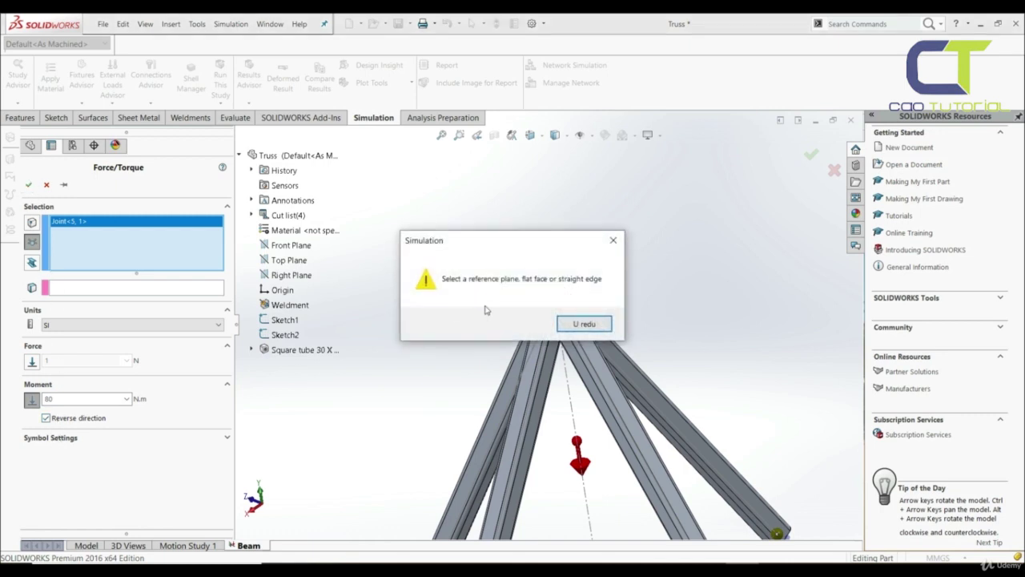
pyautogui.click(584, 324)
pyautogui.click(161, 290)
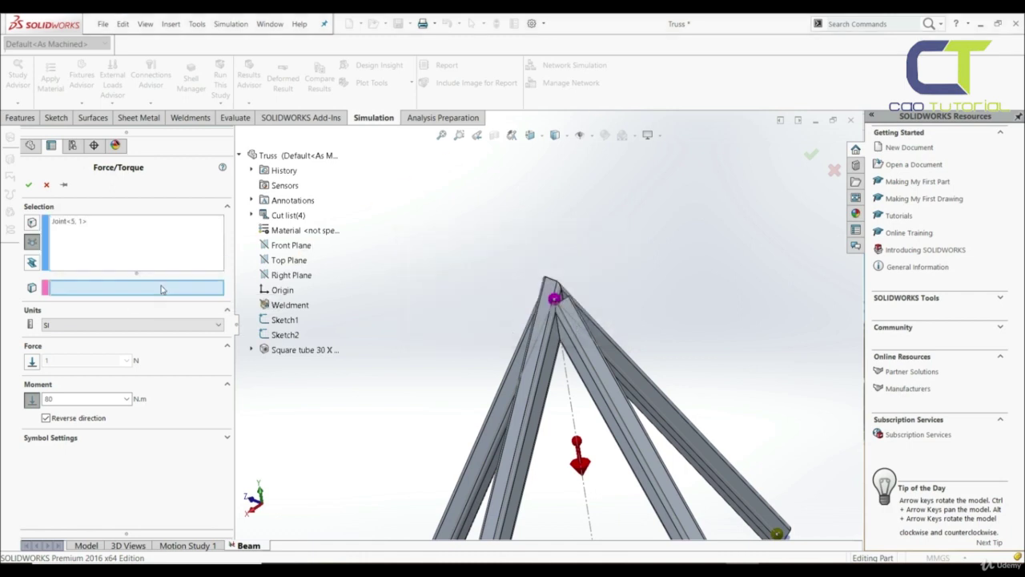
pyautogui.click(285, 260)
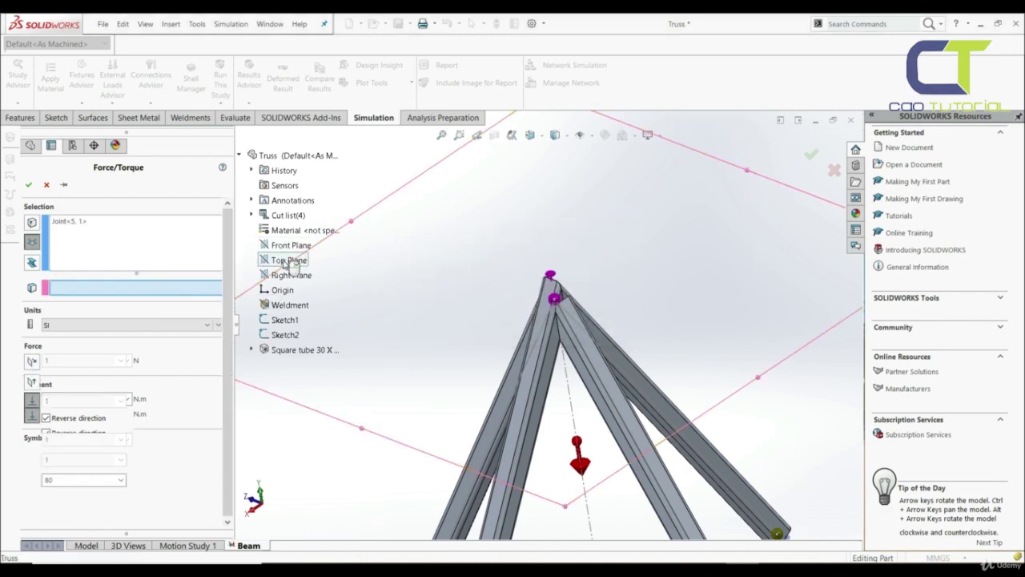
pyautogui.moveTo(481, 320); pyautogui.dragTo(408, 360, button='middle')
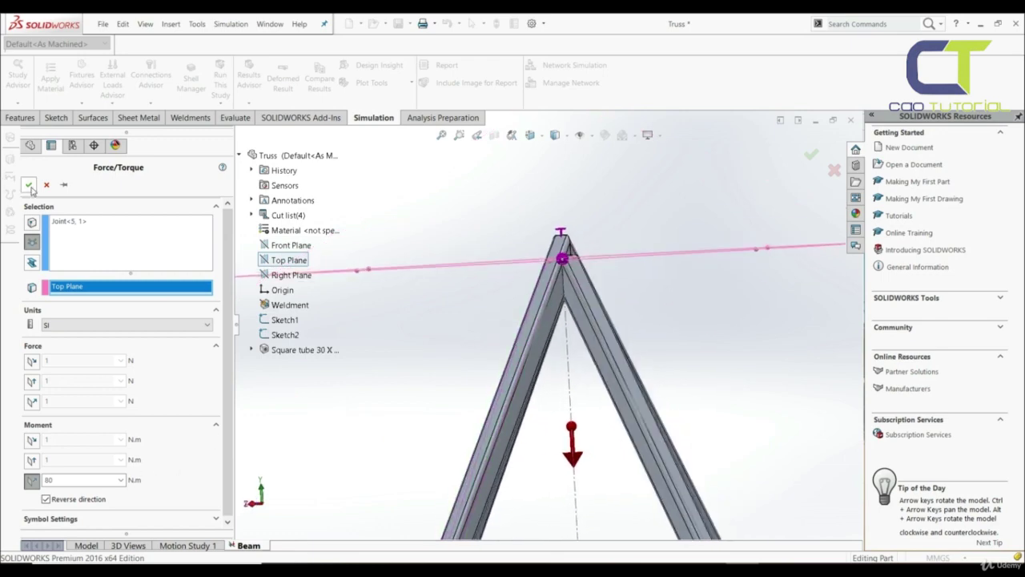
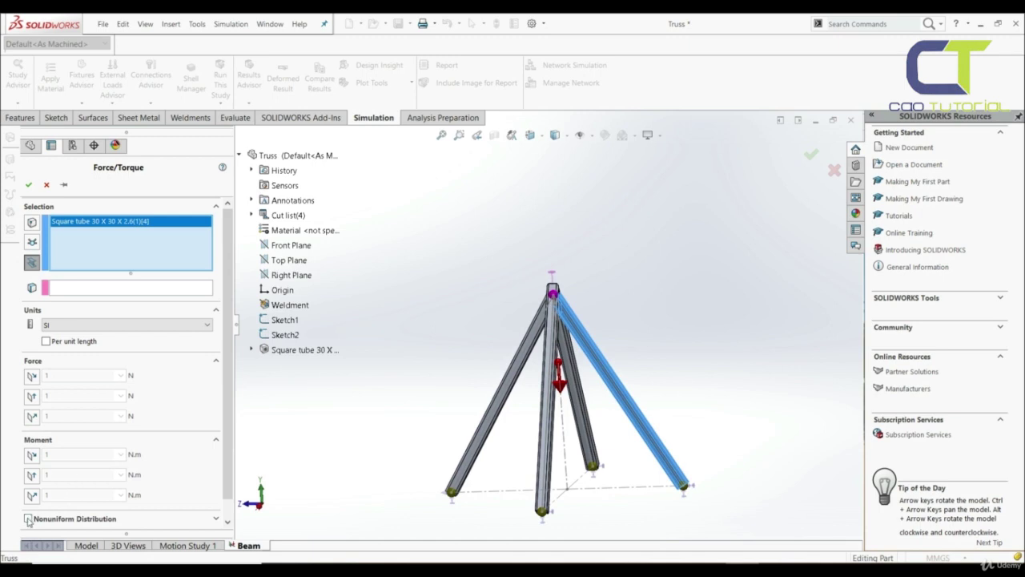
# - Give the load on Square tube 30 X 30 X 2.6(1)[4] a nonuniform parabolic distribution using Total Load Distribution
pyautogui.click(28, 519)
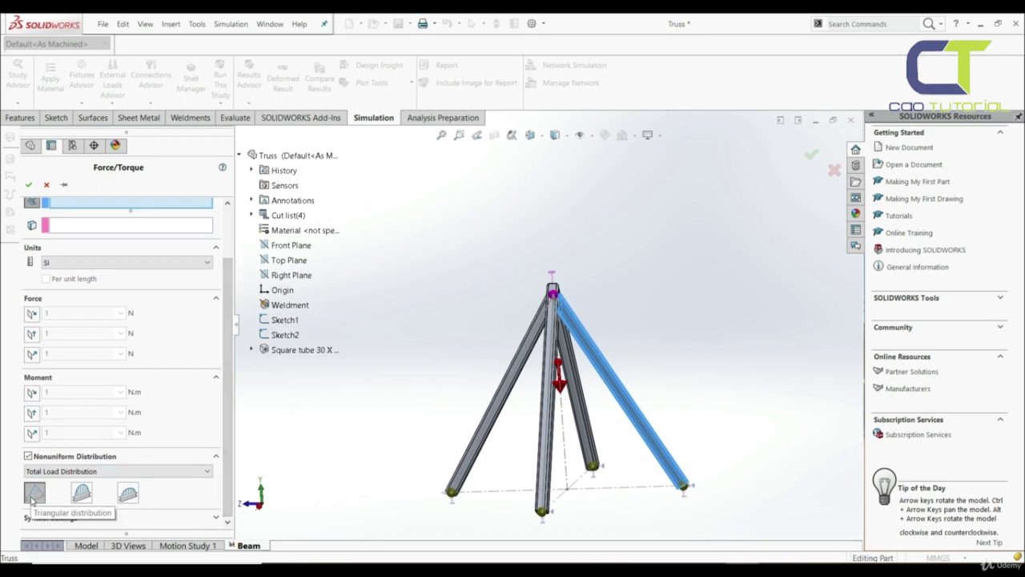
pyautogui.click(34, 493)
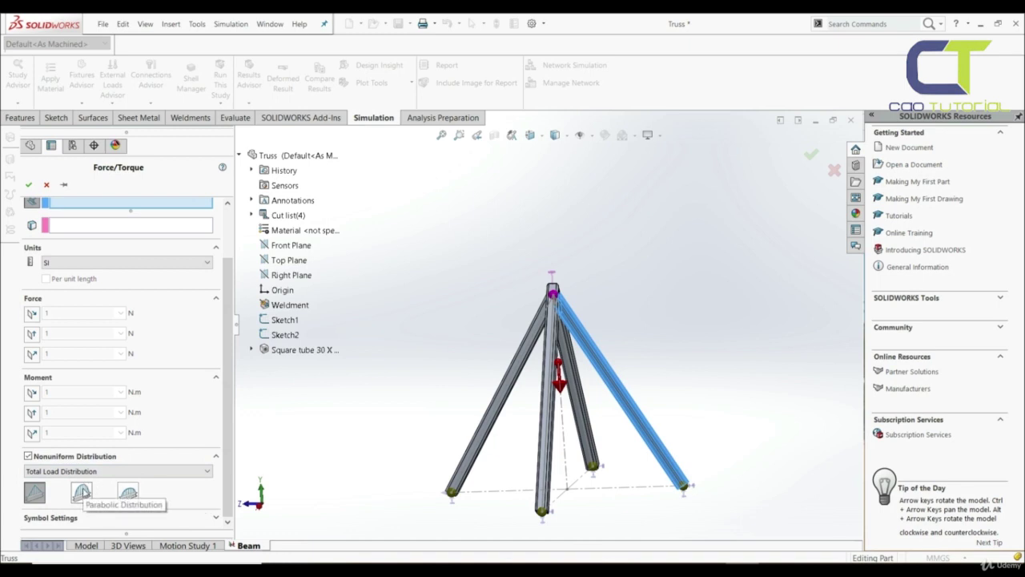
pyautogui.click(181, 473)
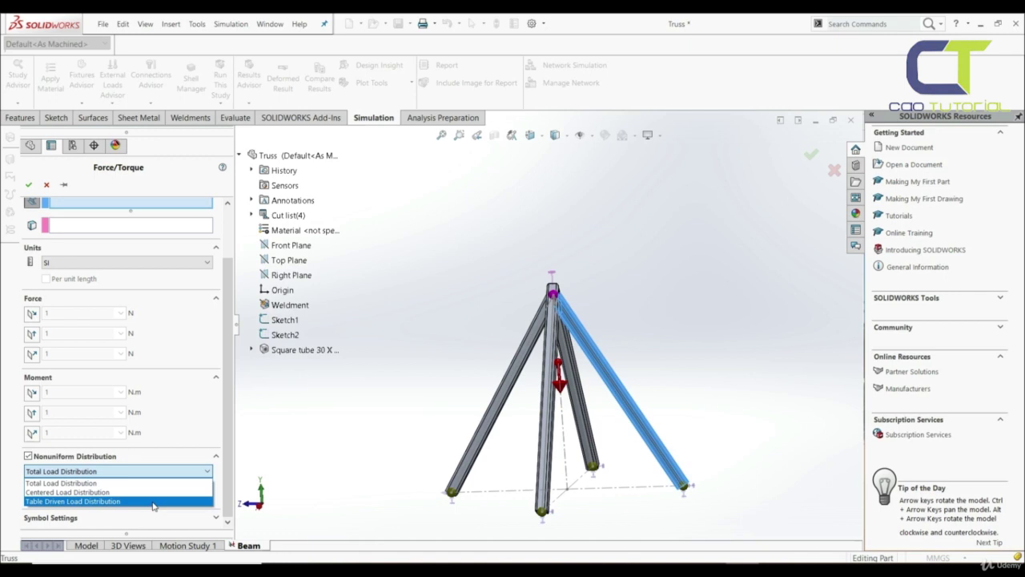
pyautogui.click(105, 484)
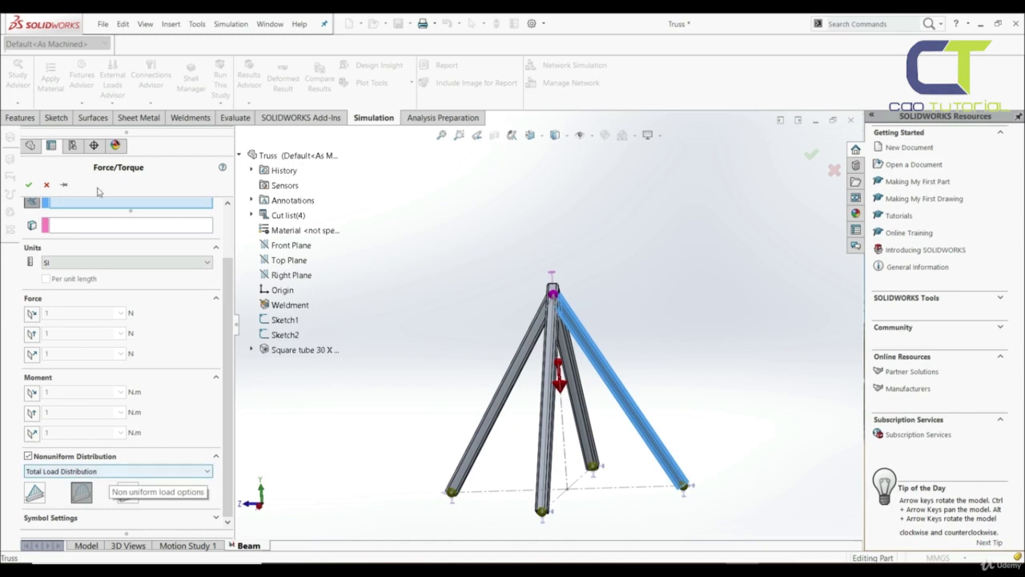
# - Set the tube's distributed force to 200 N normal to the Front Plane and accept the load
pyautogui.click(81, 231)
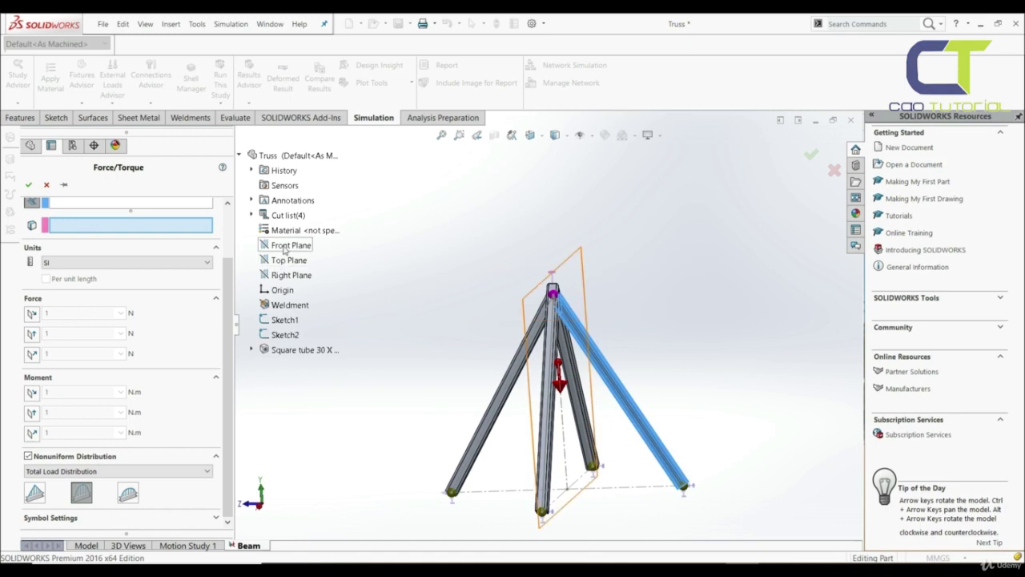
pyautogui.click(284, 248)
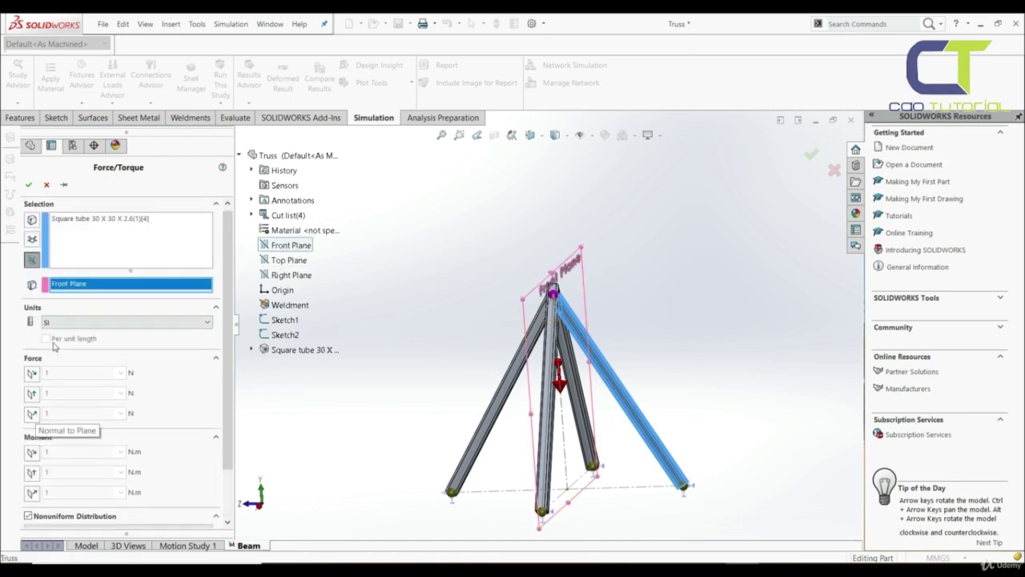
pyautogui.click(32, 413)
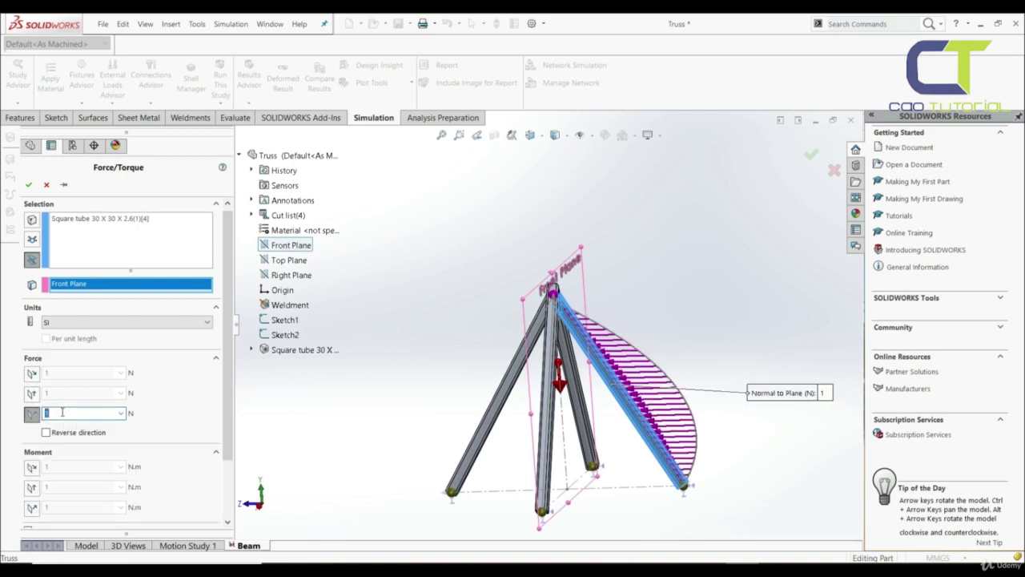
pyautogui.write('200')
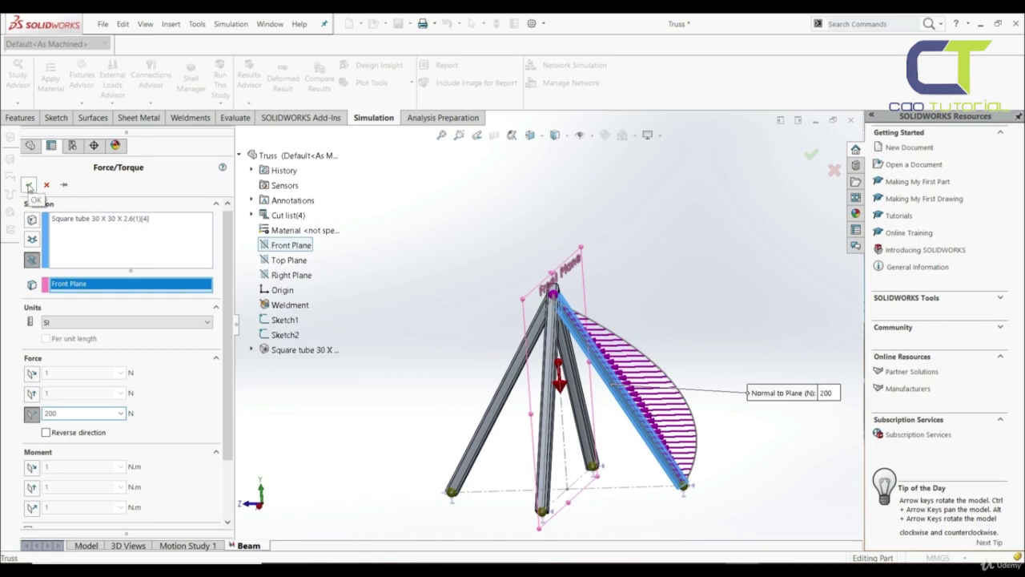
pyautogui.click(28, 184)
pyautogui.moveTo(355, 393); pyautogui.dragTo(474, 382, button='middle')
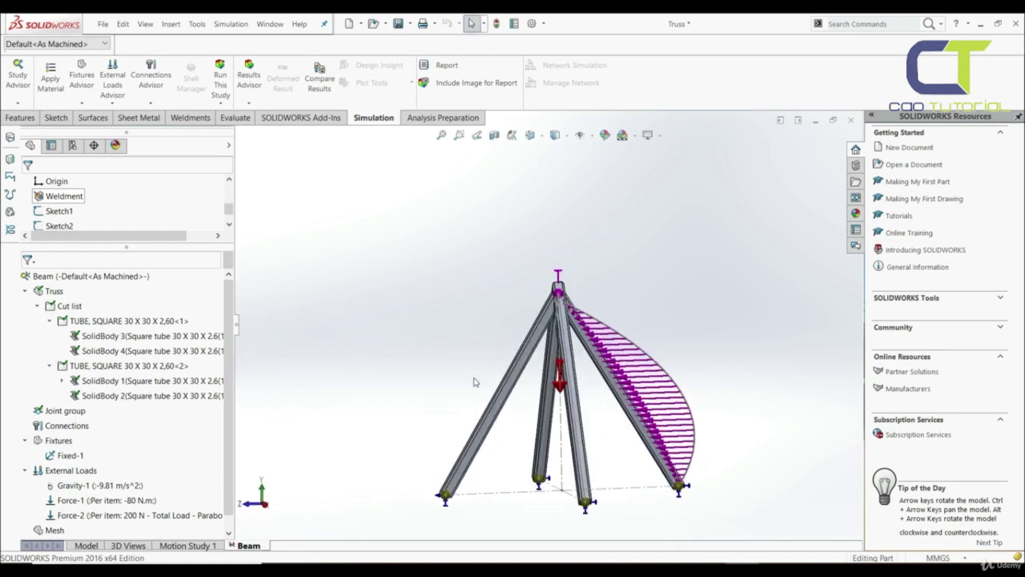
# - Start a force on the beam Square tube 30 X 30 X 2.6(1)[3], using the Front Plane as direction reference
pyautogui.rightClick(58, 471)
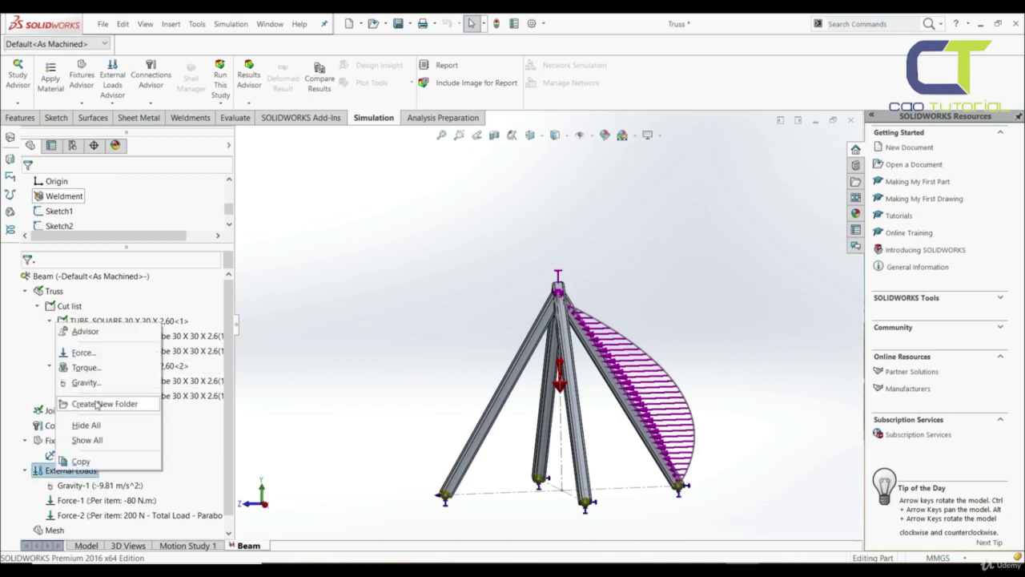
pyautogui.click(92, 354)
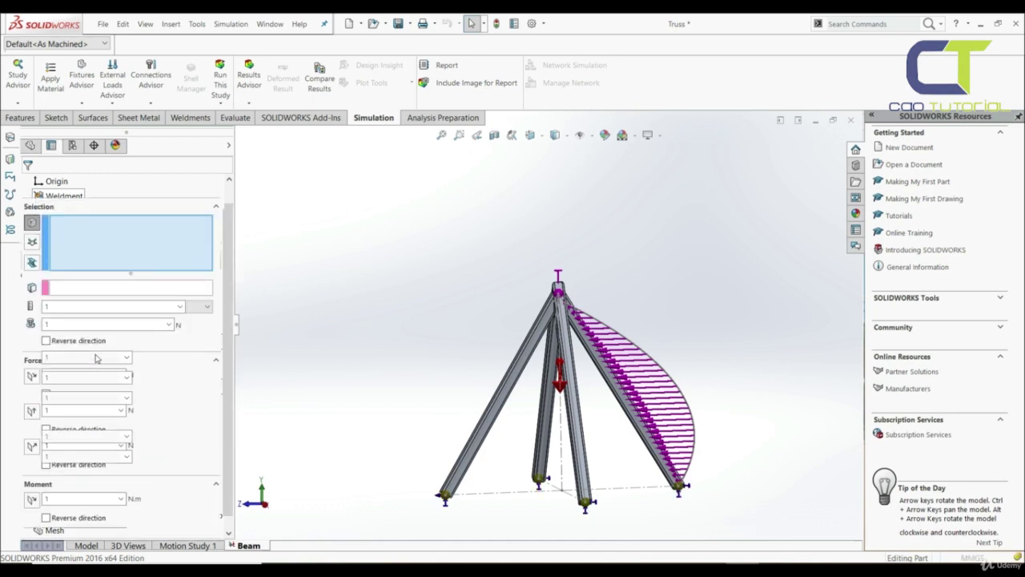
pyautogui.click(32, 264)
pyautogui.click(522, 378)
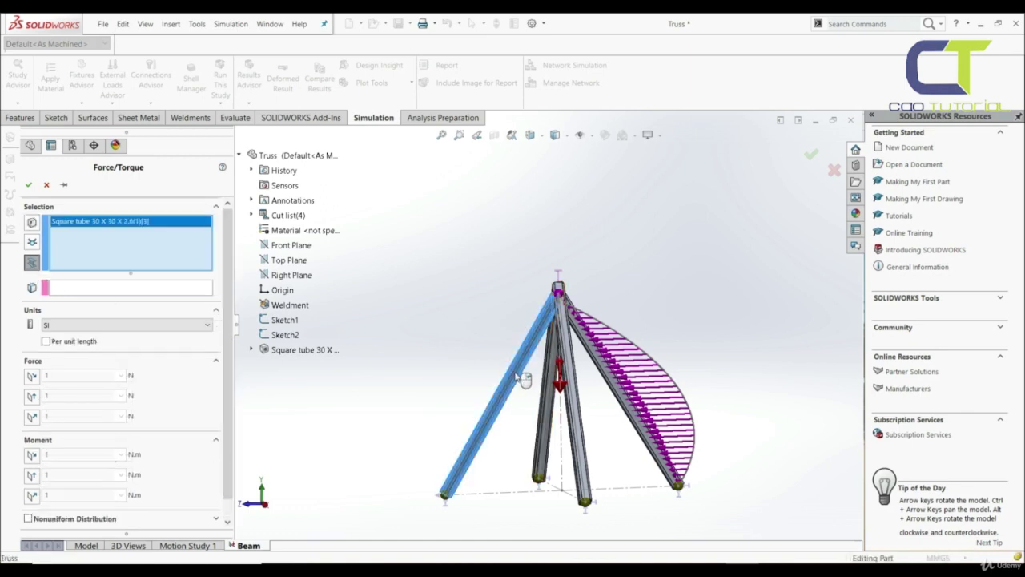
pyautogui.click(101, 293)
pyautogui.click(286, 249)
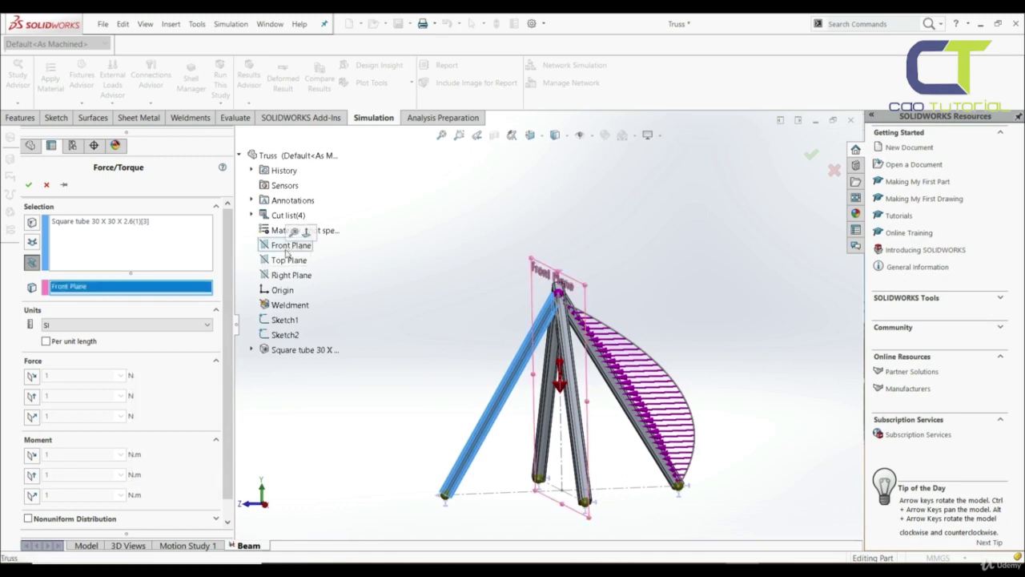
# - Give the tube's load a nonuniform parabolic Total Load Distribution of 200 N normal to the plane and accept it
pyautogui.scroll(-1, 96, 384)
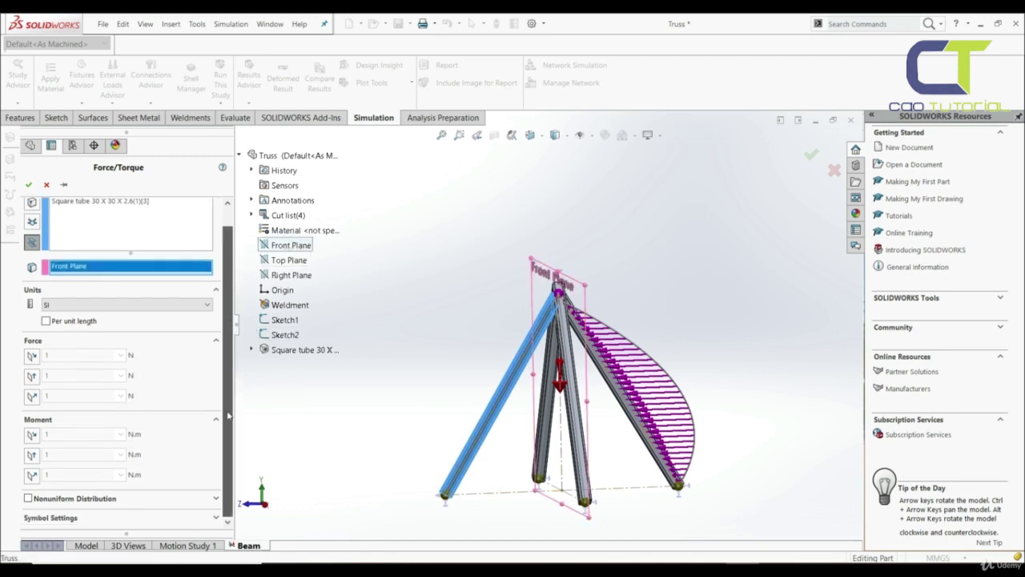
pyautogui.click(29, 498)
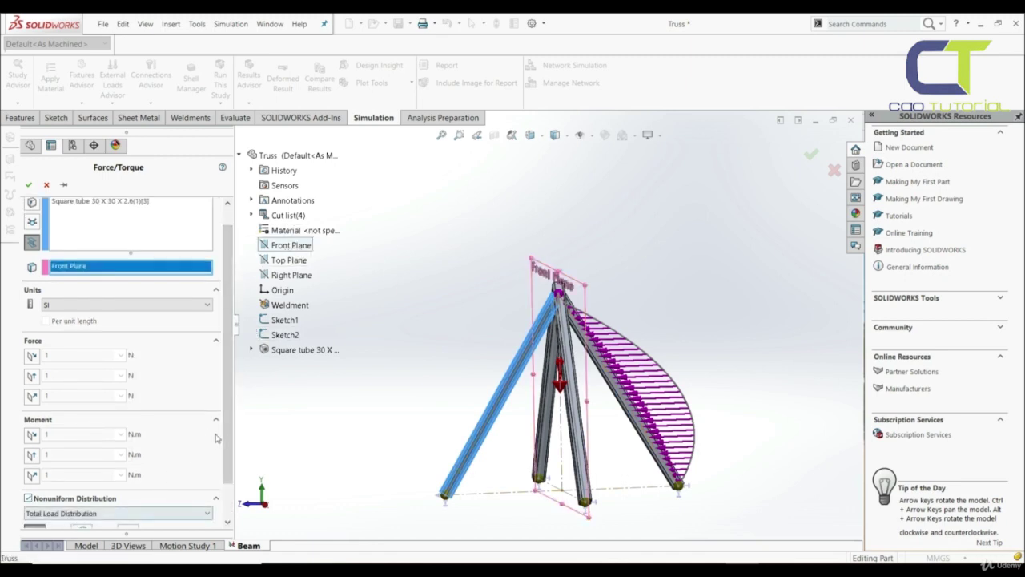
pyautogui.scroll(-2, 217, 437)
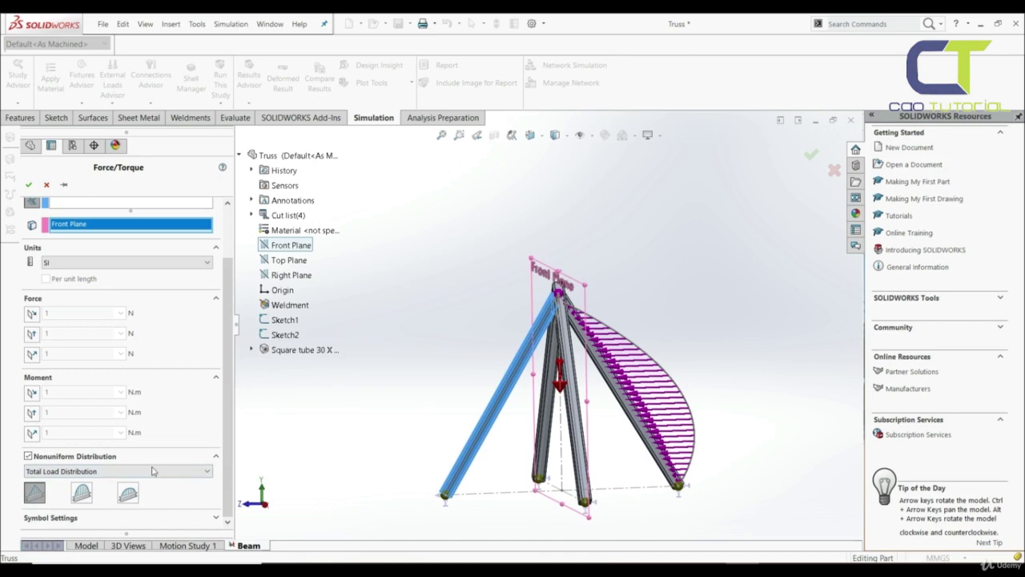
pyautogui.click(32, 354)
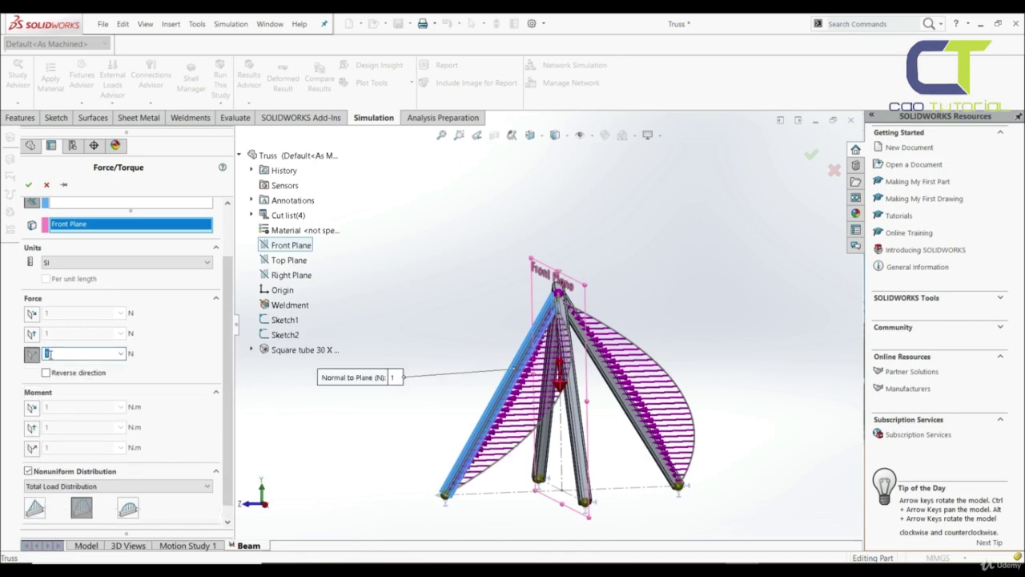
pyautogui.write('200')
pyautogui.click(32, 193)
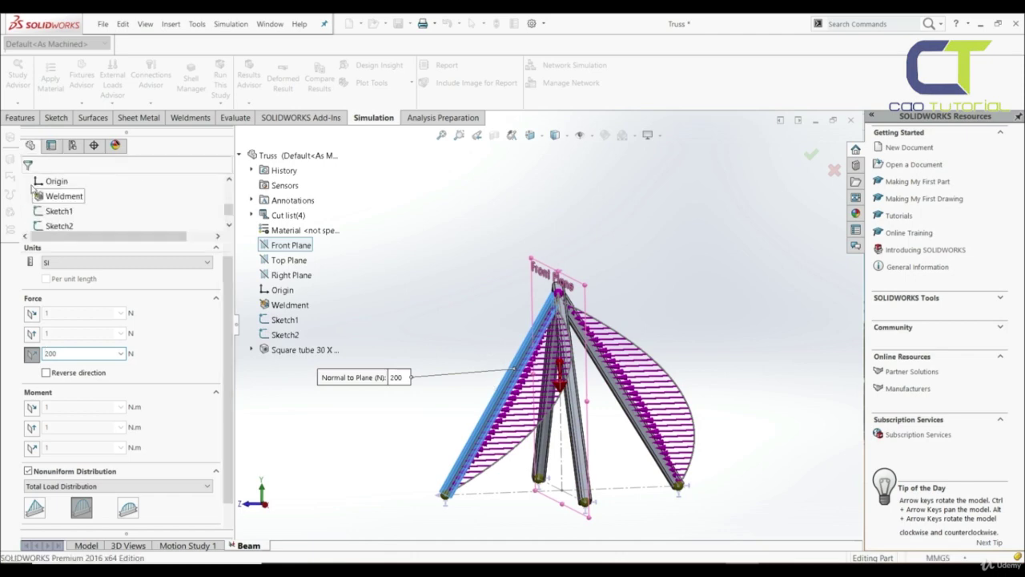
pyautogui.press('Return')
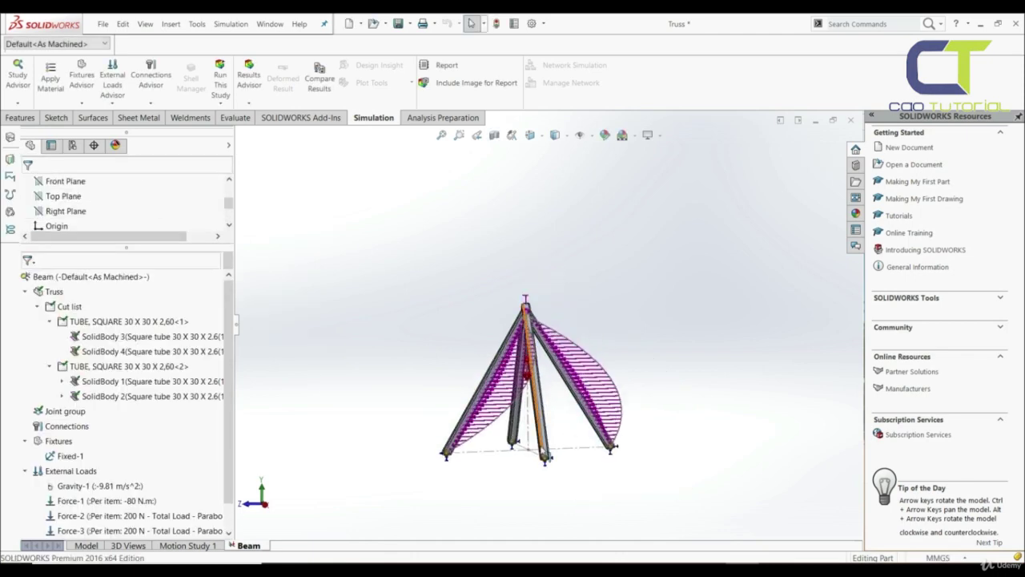
# - Create the beam mesh for the truss and view it from several angles
pyautogui.scroll(-1, 232, 456)
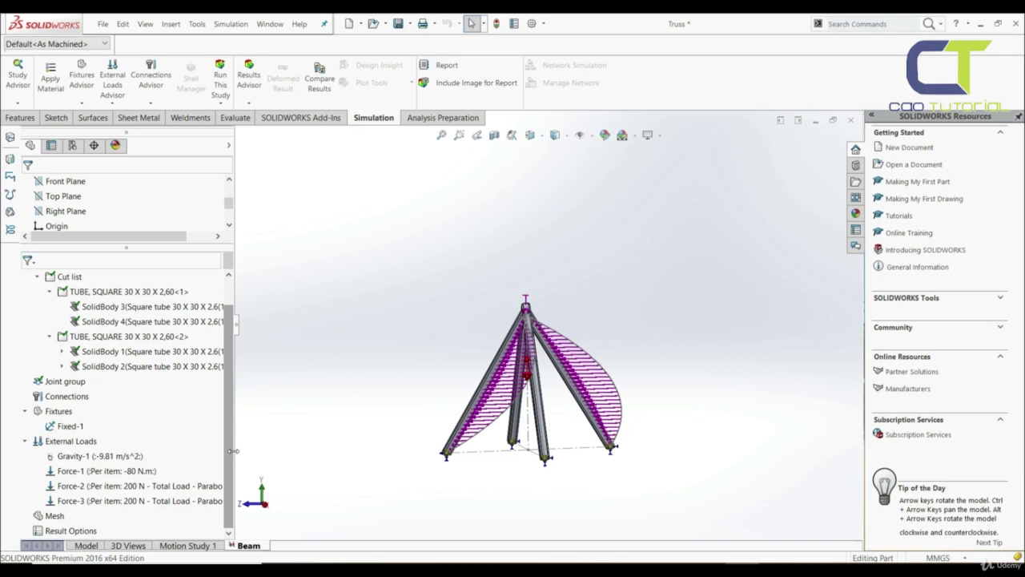
pyautogui.rightClick(51, 518)
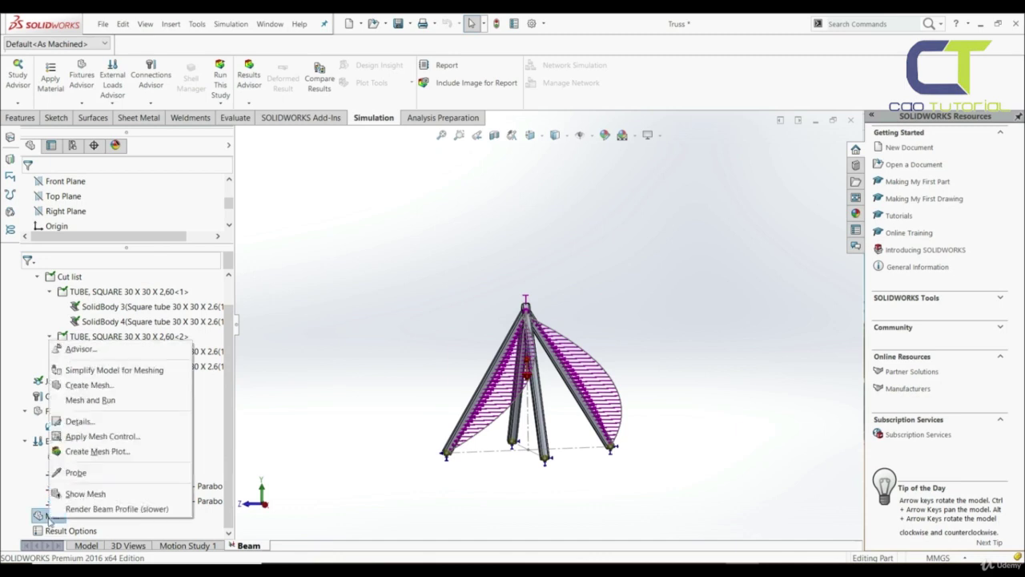
pyautogui.click(88, 385)
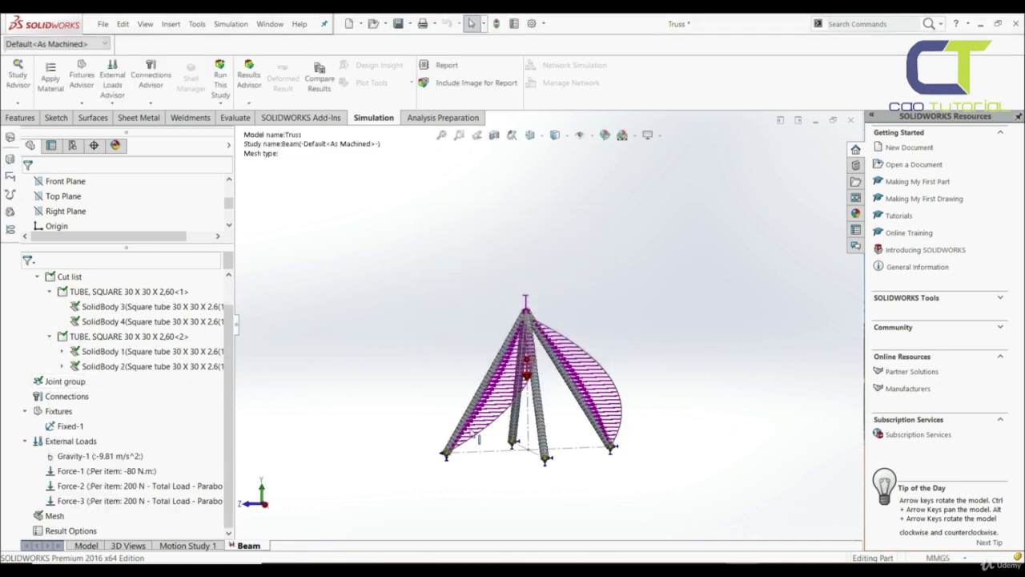
pyautogui.scroll(-5, 549, 393)
pyautogui.moveTo(554, 423); pyautogui.dragTo(539, 381, button='middle')
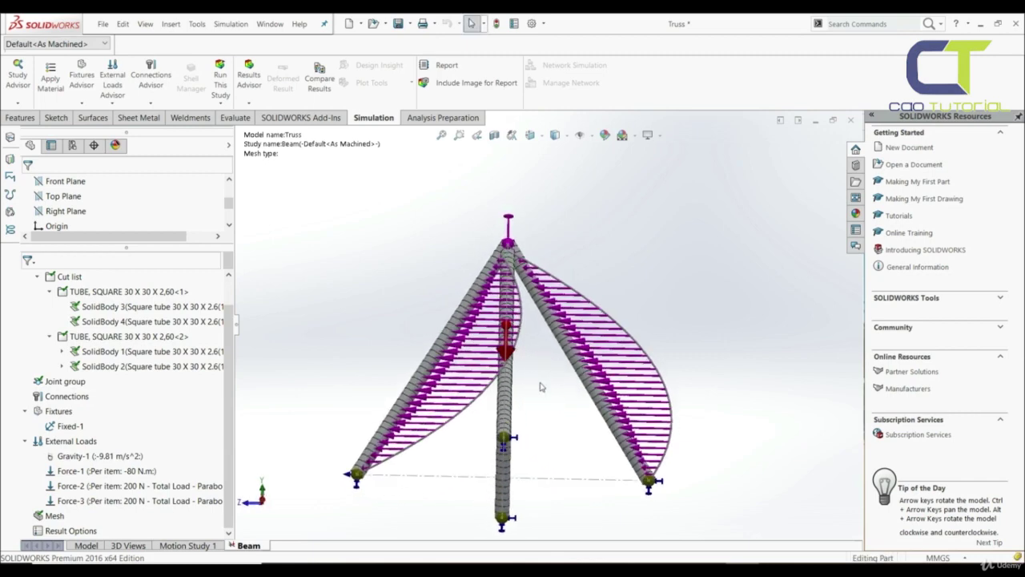
pyautogui.moveTo(540, 387); pyautogui.dragTo(448, 392, button='middle')
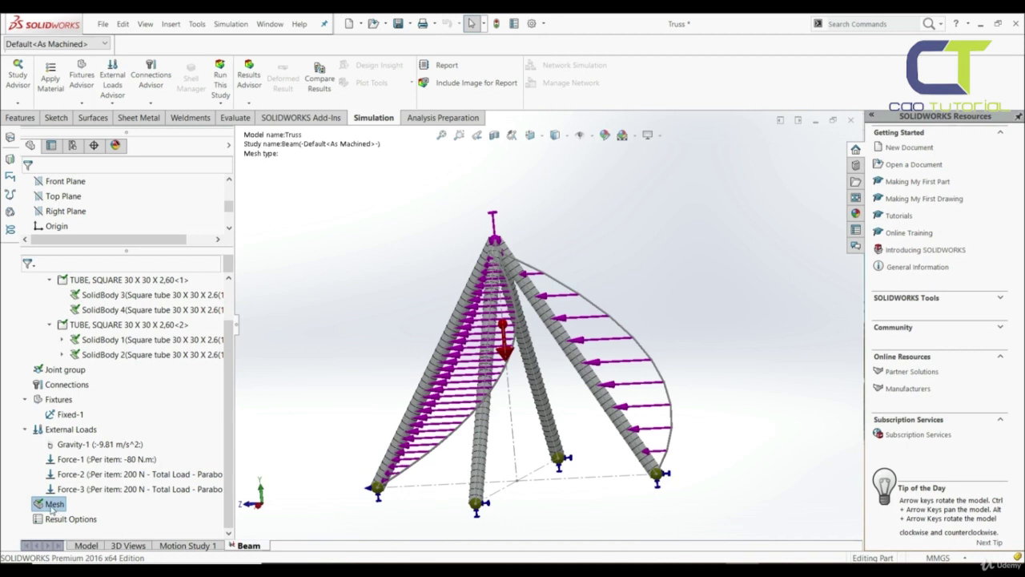
# - Apply a mesh control with a 3 mm element size to the beam Square tube 30 X 30 X 2.6(1)[4]
pyautogui.rightClick(53, 505)
pyautogui.click(100, 424)
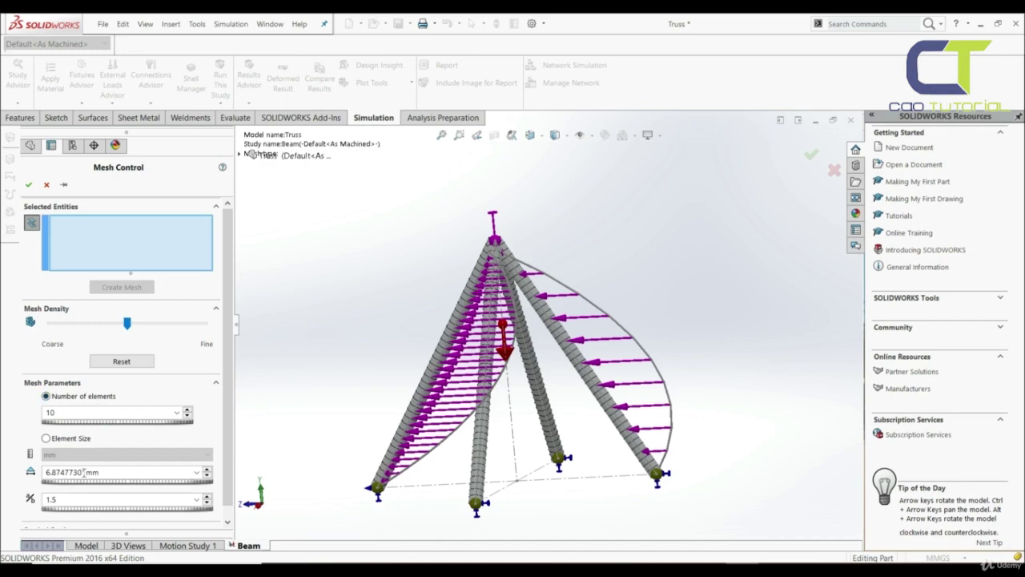
pyautogui.click(569, 349)
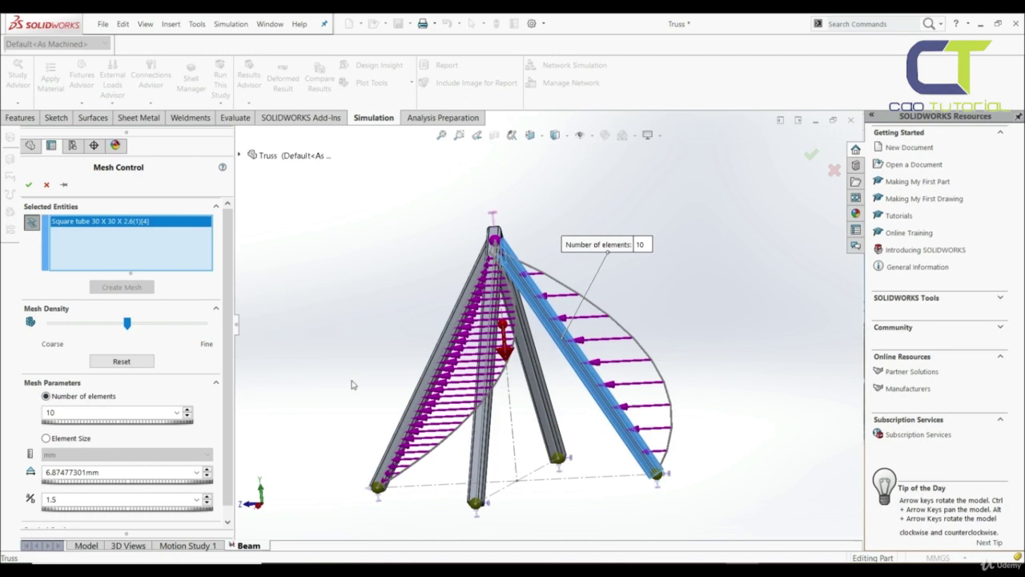
pyautogui.click(47, 438)
pyautogui.doubleClick(73, 472)
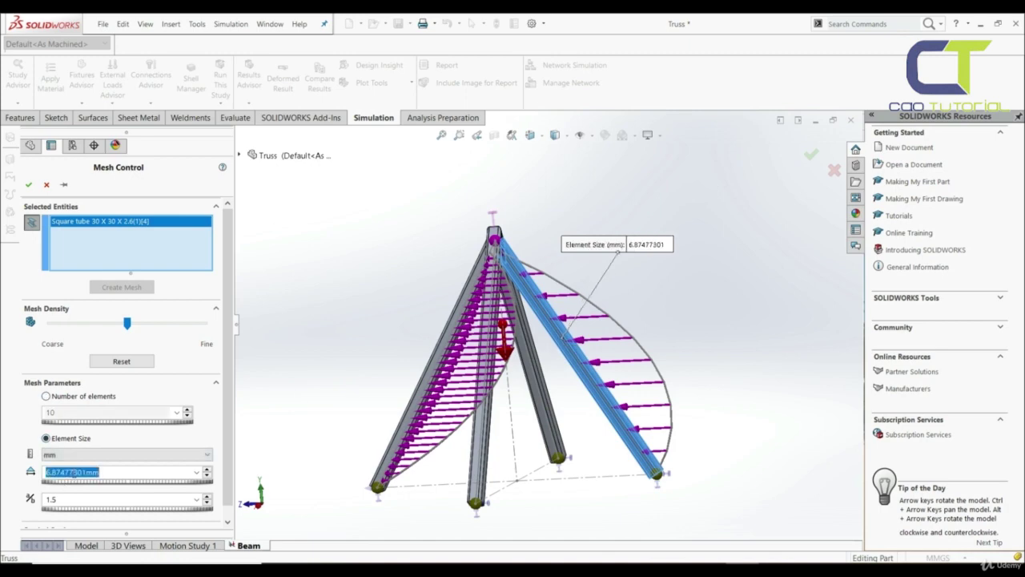
pyautogui.write('3.00mm')
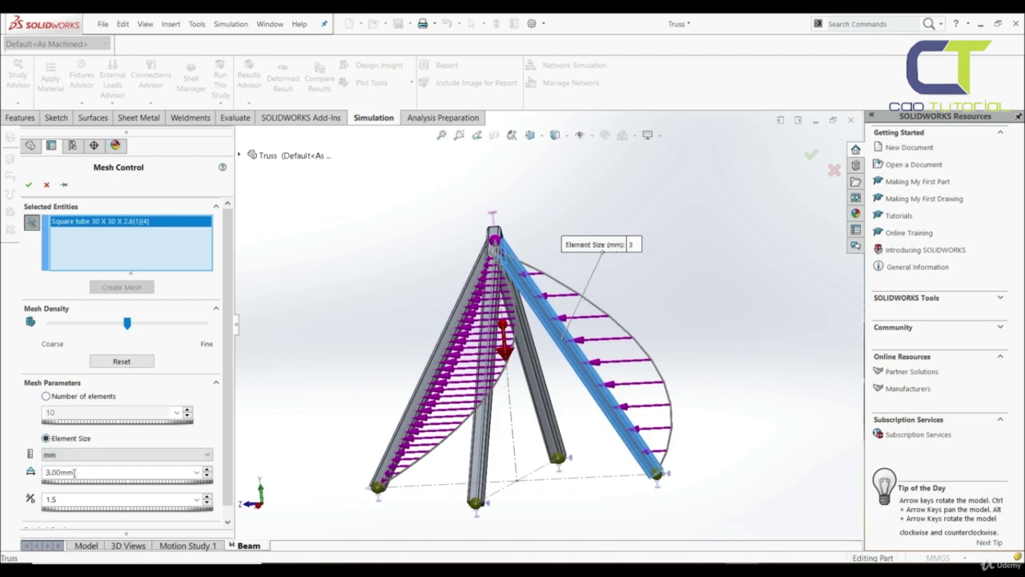
pyautogui.click(28, 185)
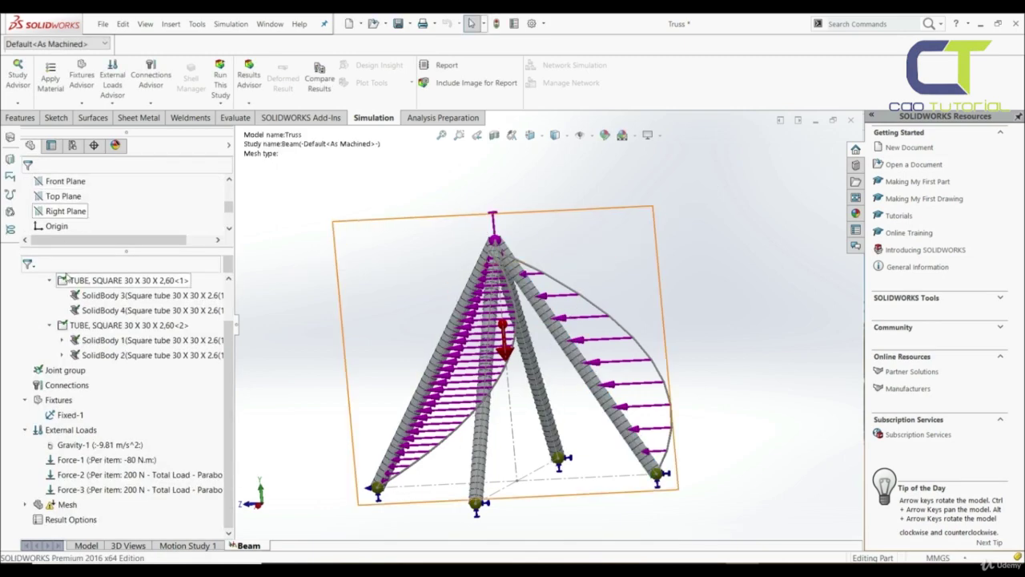
# - Remesh the truss with the mesh control and compare the refined tube's elements with the other tubes
pyautogui.rightClick(52, 509)
pyautogui.click(88, 370)
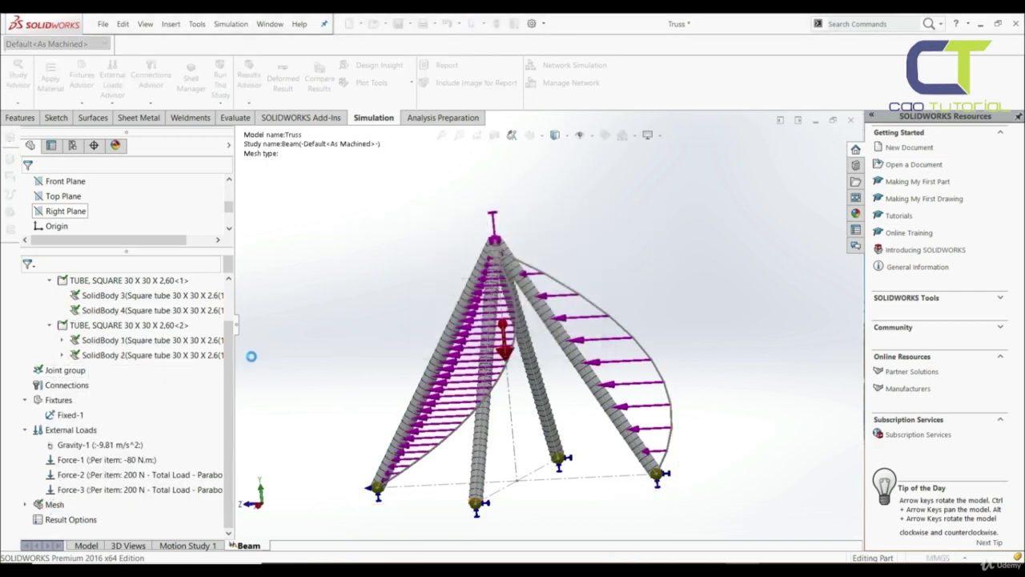
pyautogui.scroll(-5, 552, 356)
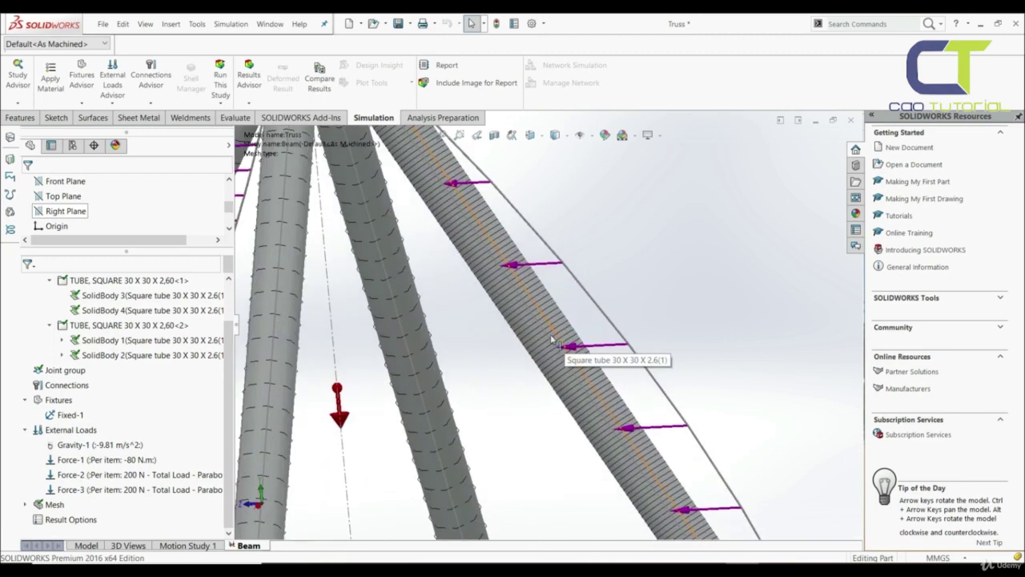
pyautogui.scroll(2, 550, 360)
pyautogui.scroll(-2, 528, 320)
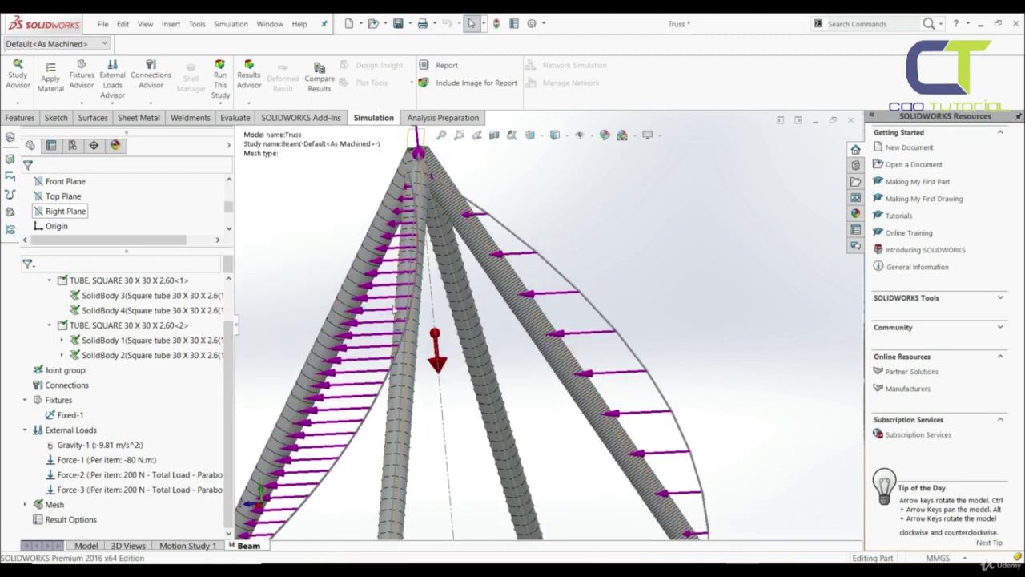
pyautogui.scroll(5, 478, 317)
pyautogui.scroll(-1, 479, 308)
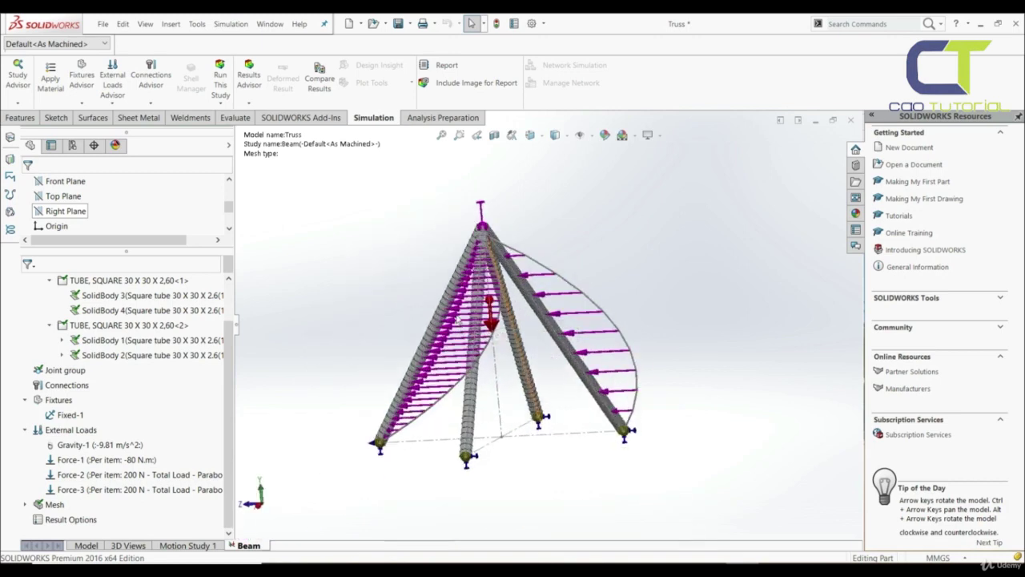
pyautogui.moveTo(478, 300); pyautogui.dragTo(481, 331, button='middle')
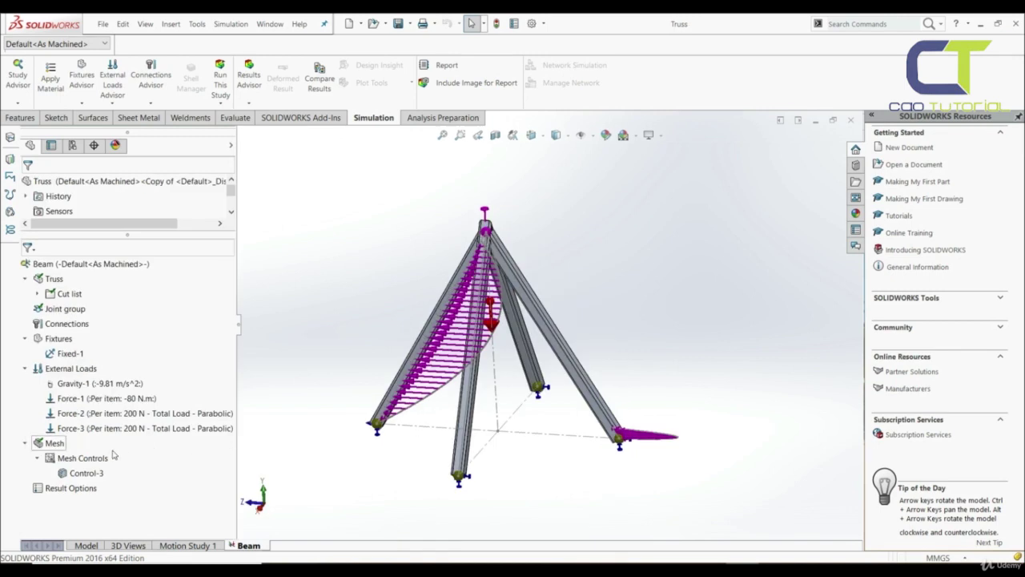
# - Delete the tube's mesh control and create the truss mesh again
pyautogui.click(84, 474)
pyautogui.rightClick(81, 475)
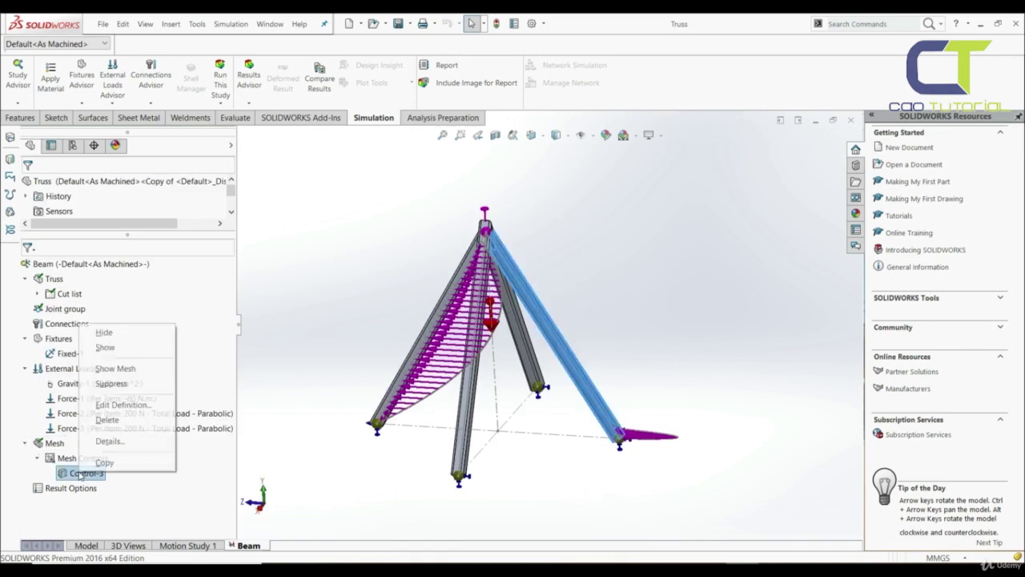
pyautogui.click(102, 420)
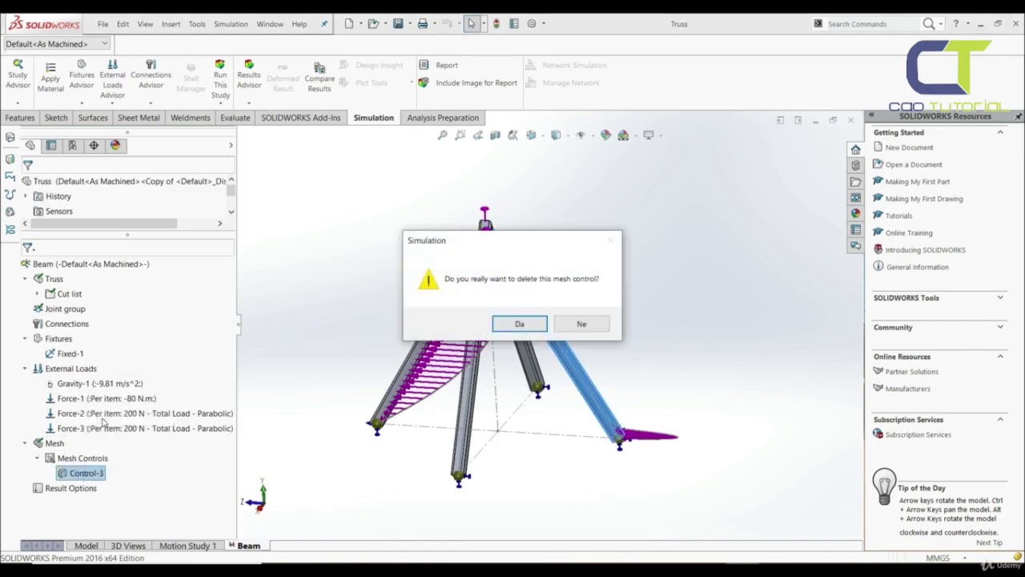
pyautogui.click(520, 324)
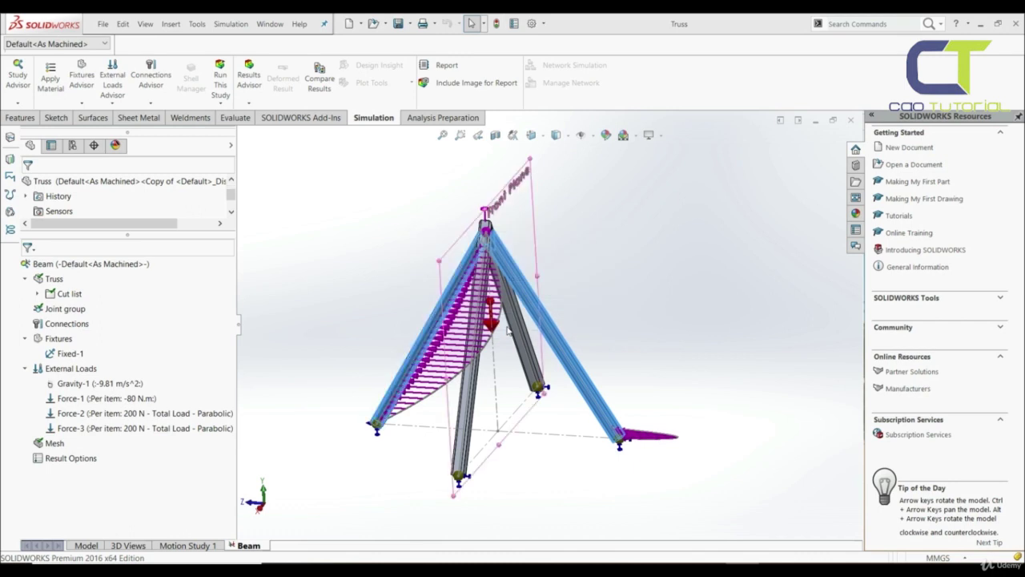
pyautogui.rightClick(51, 445)
pyautogui.click(81, 311)
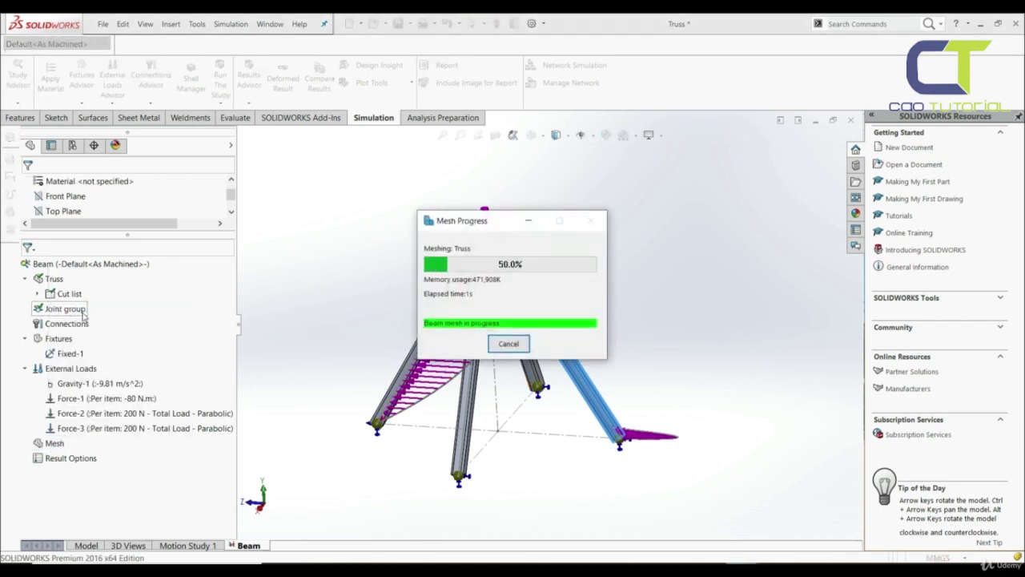
# - Review the definition of the Force-2 parabolic load and close it with its settings kept
pyautogui.click(64, 414)
pyautogui.rightClick(63, 413)
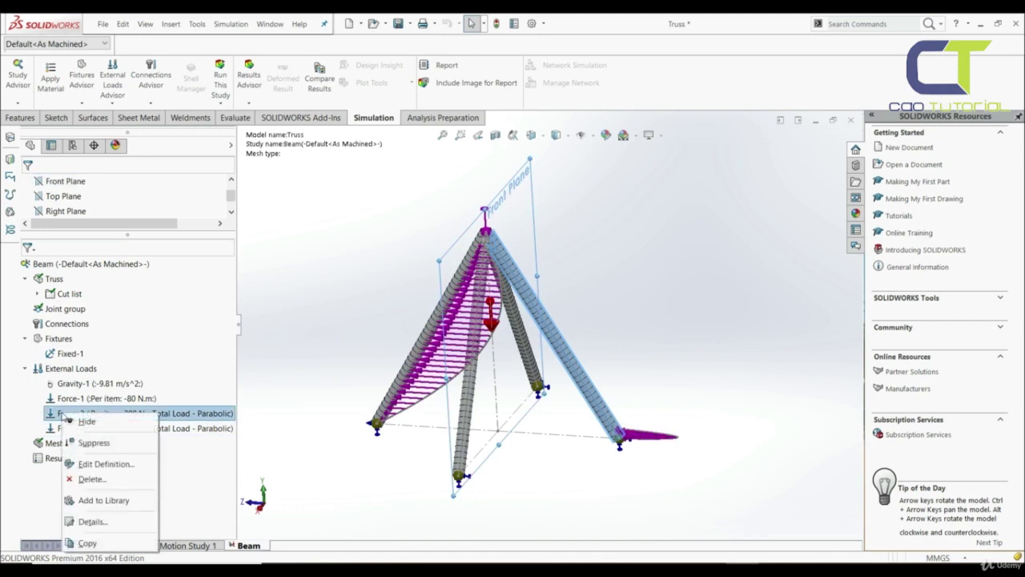
pyautogui.click(100, 464)
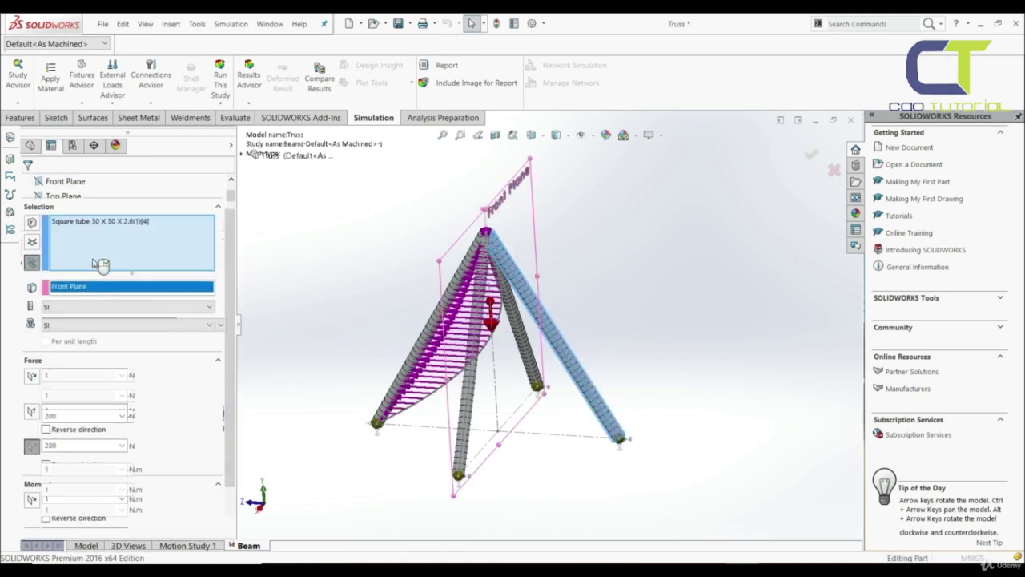
pyautogui.click(29, 186)
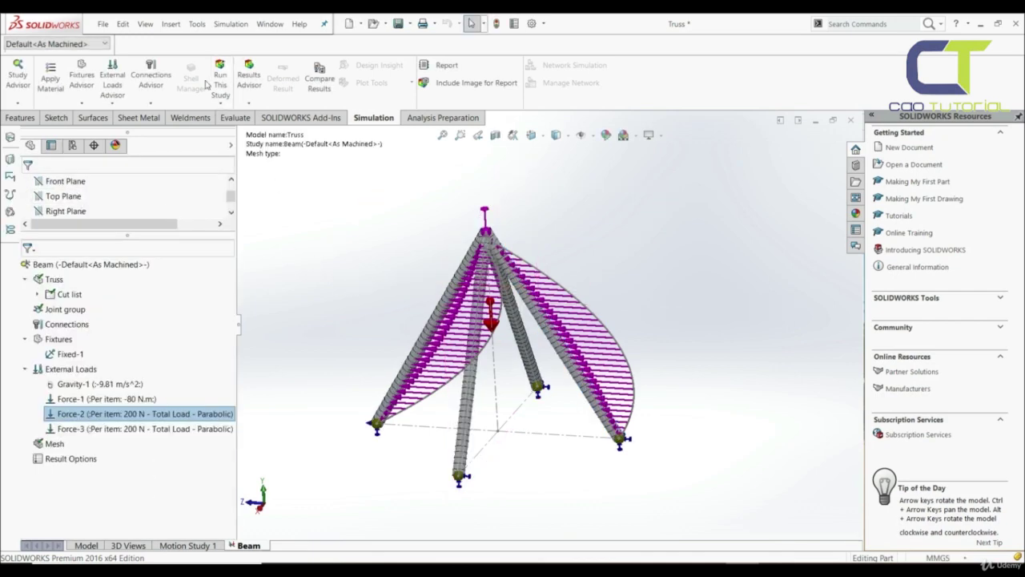
# - Run the Beam study and switch the Stress1 plot to axial stress, keeping the plot definition pinned open
pyautogui.click(218, 76)
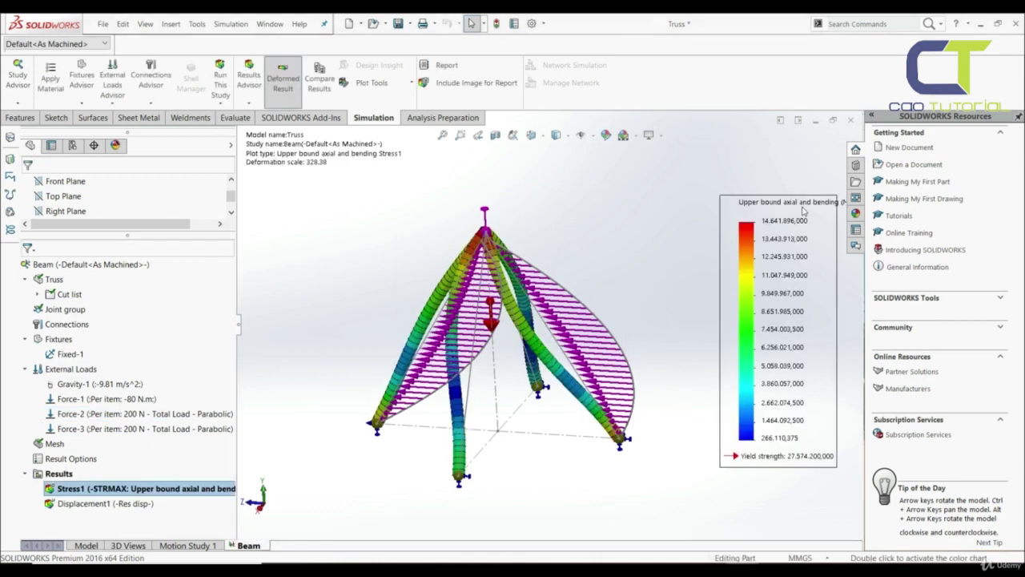
pyautogui.rightClick(80, 488)
pyautogui.click(120, 305)
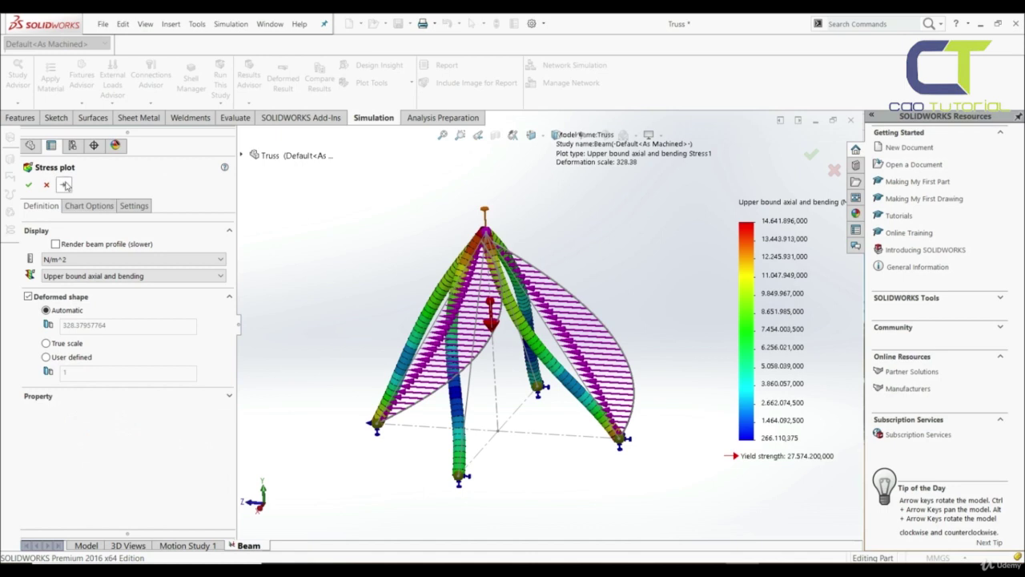
pyautogui.click(65, 185)
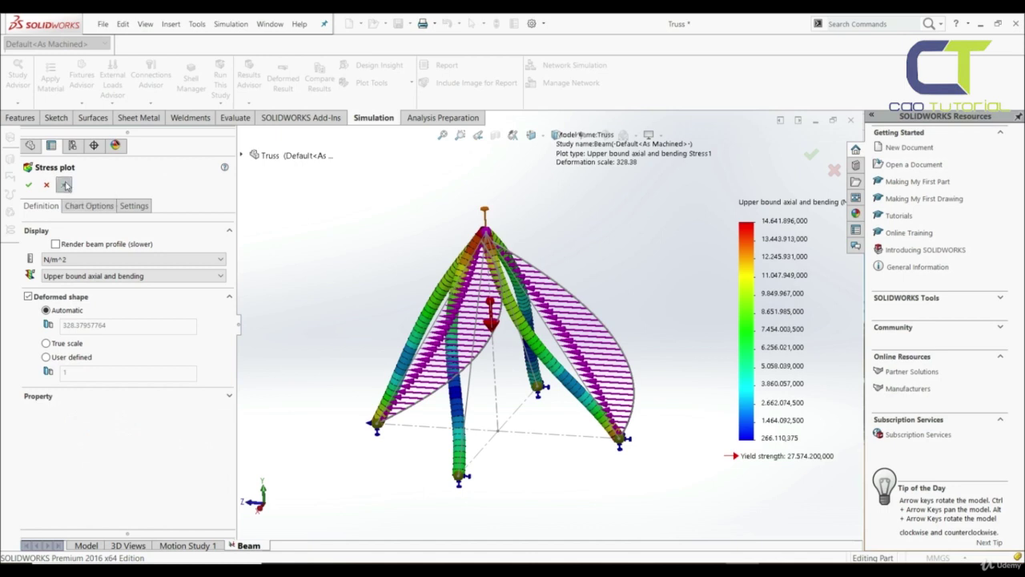
pyautogui.click(93, 276)
pyautogui.click(93, 287)
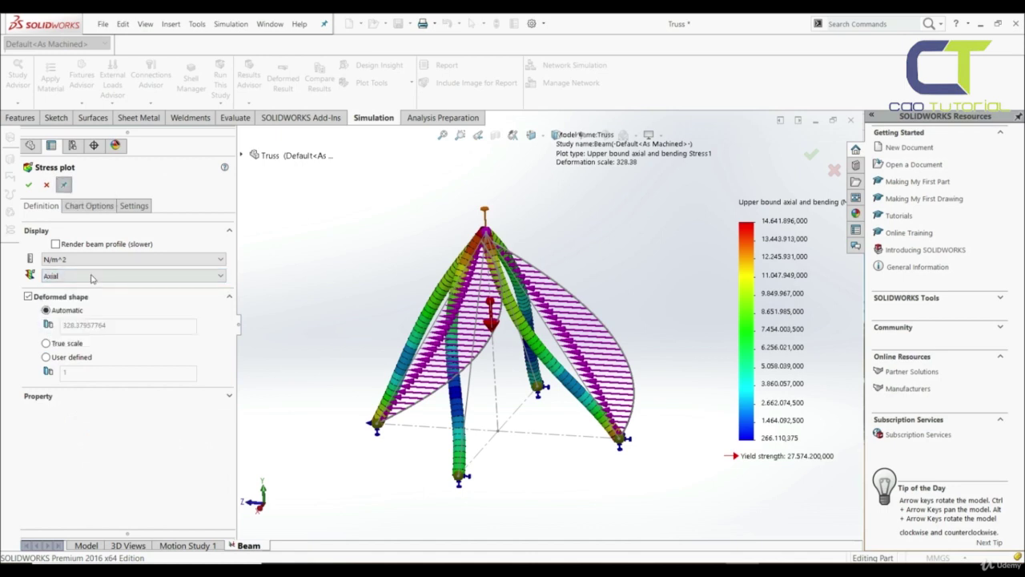
pyautogui.click(29, 185)
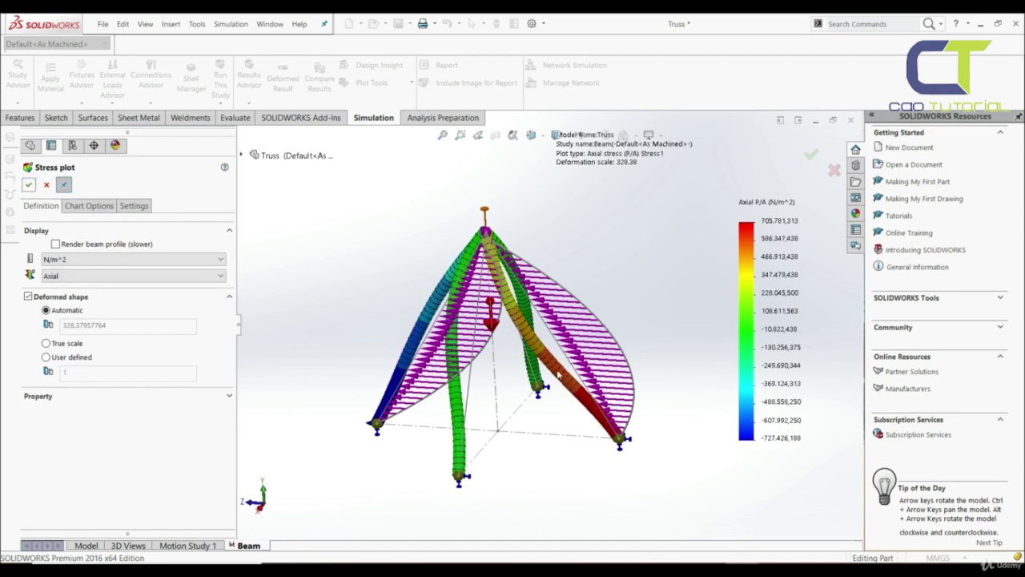
# - View the Stress1 plot as torsional stress and as shear in DIR 1
pyautogui.click(84, 277)
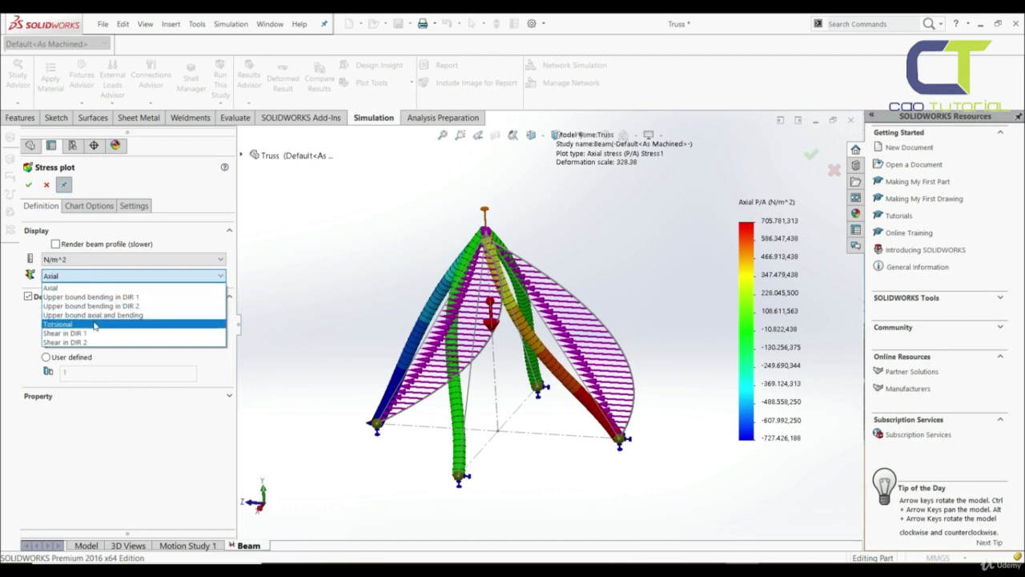
pyautogui.click(94, 324)
pyautogui.click(28, 185)
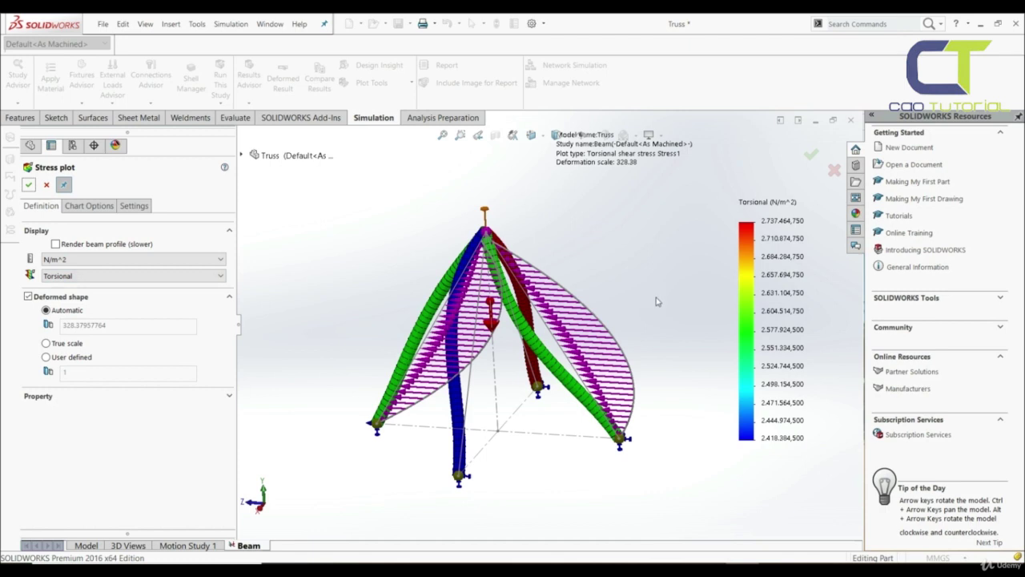
pyautogui.click(109, 277)
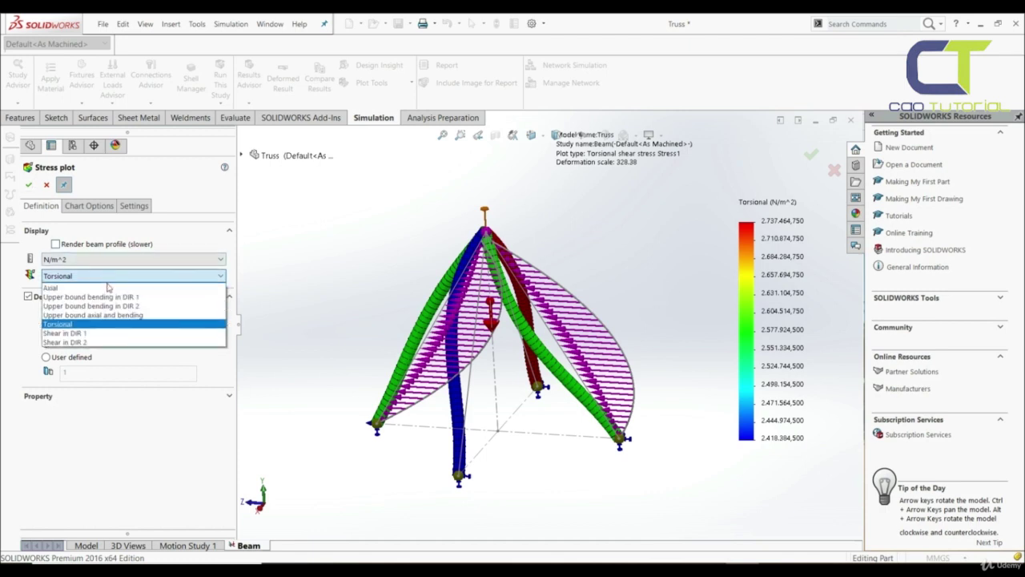
pyautogui.click(91, 335)
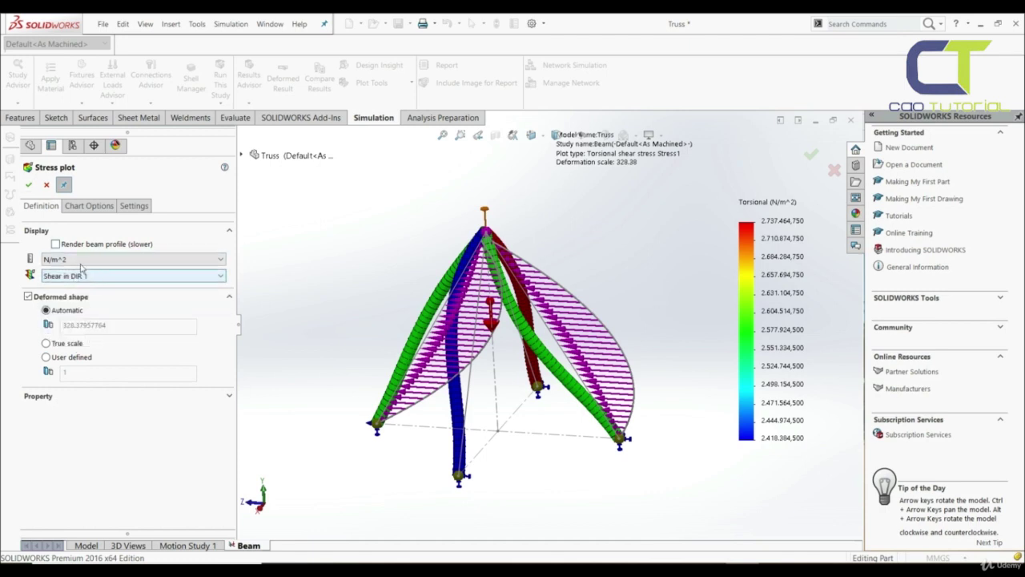
pyautogui.click(28, 185)
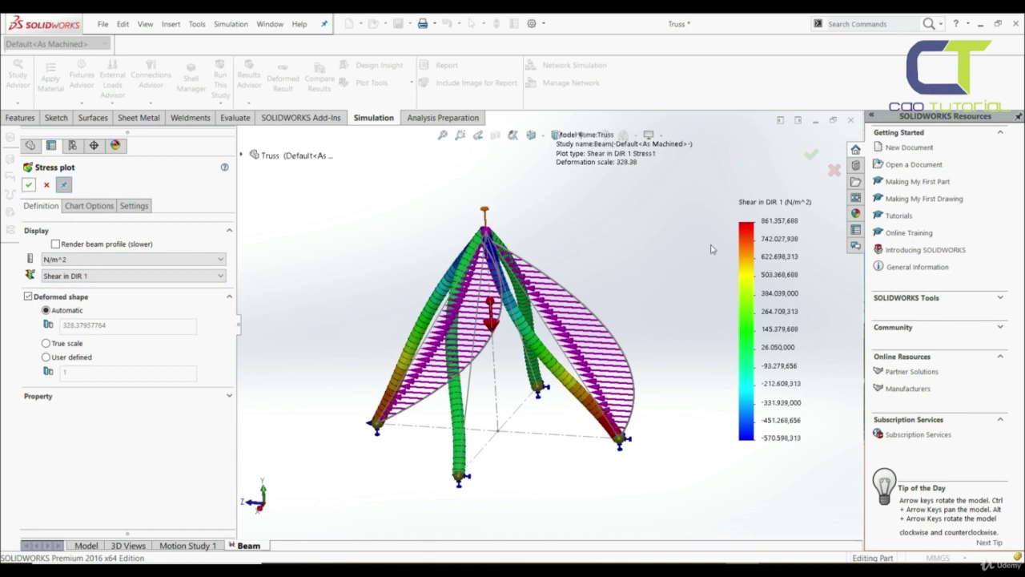
# - Set the Stress1 plot to upper bound bending in DIR 1 and close its definition
pyautogui.click(138, 275)
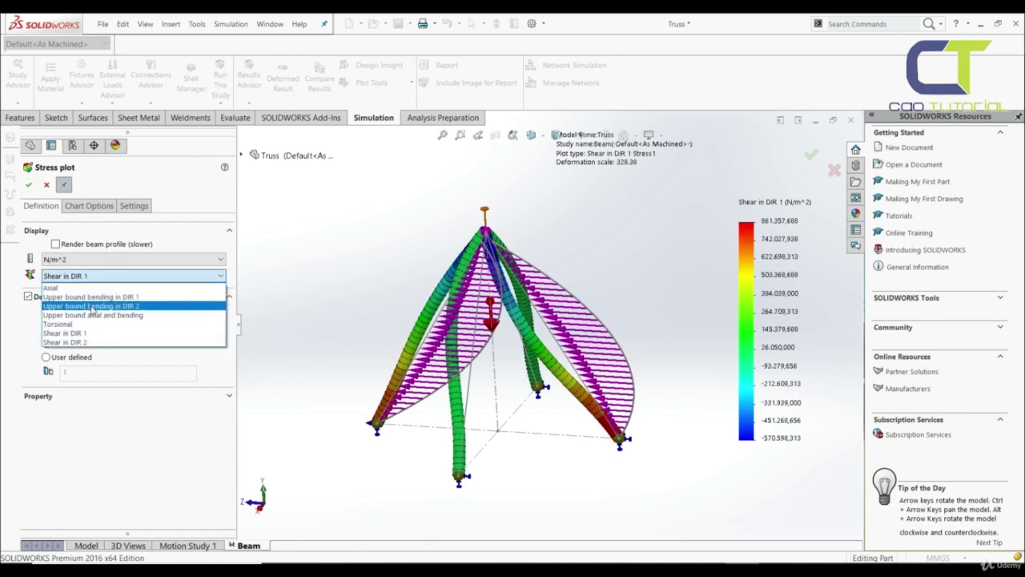
pyautogui.click(91, 298)
pyautogui.click(28, 186)
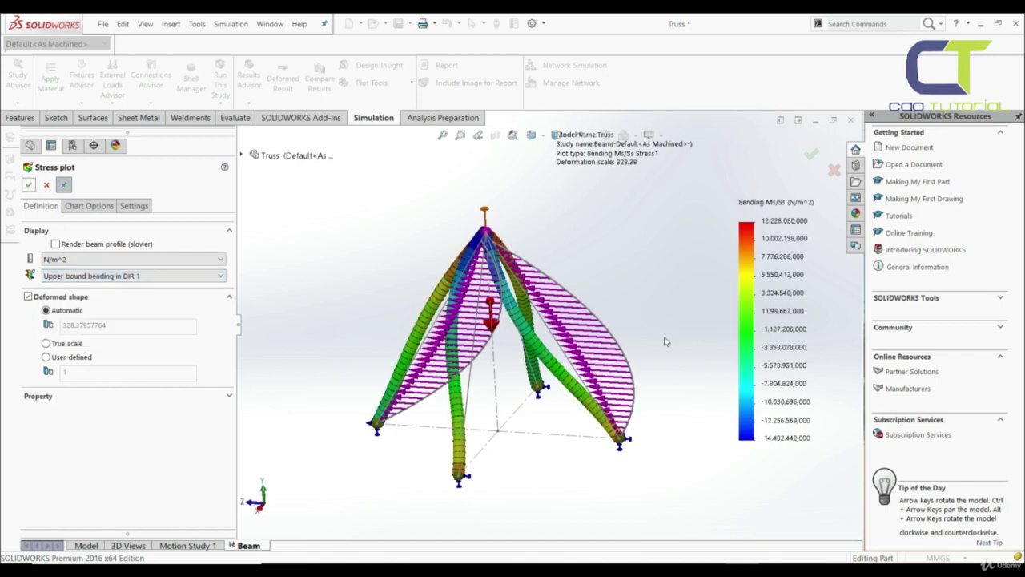
pyautogui.click(46, 185)
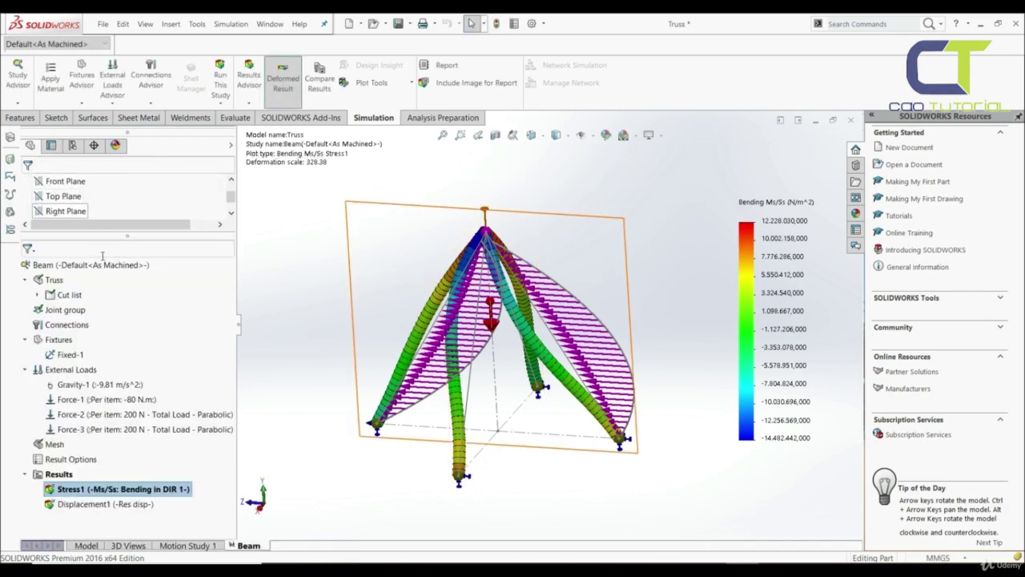
# - List the beam forces for the study and examine the axial, shear, moment and torque values per element
pyautogui.rightClick(58, 476)
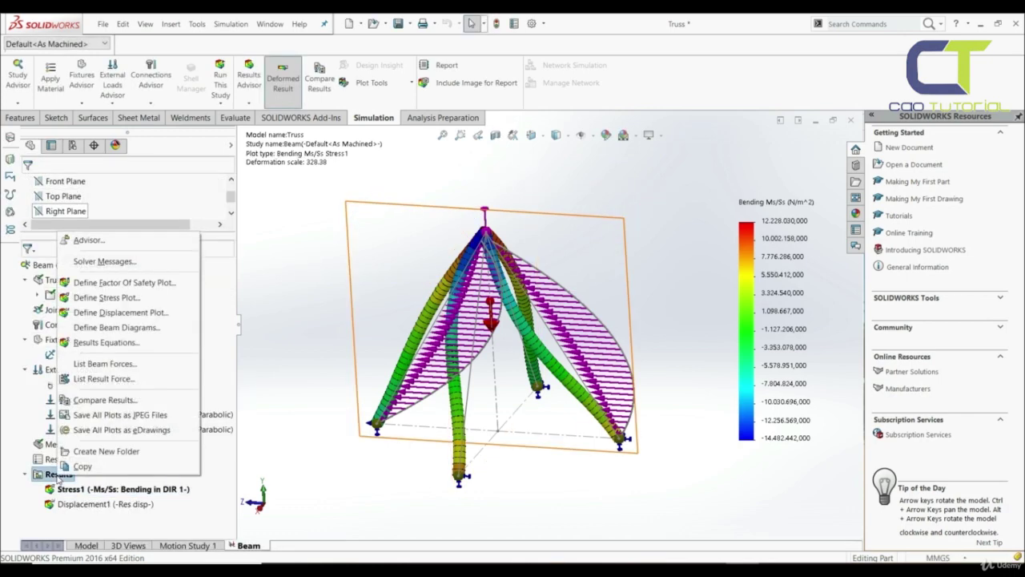
pyautogui.click(96, 363)
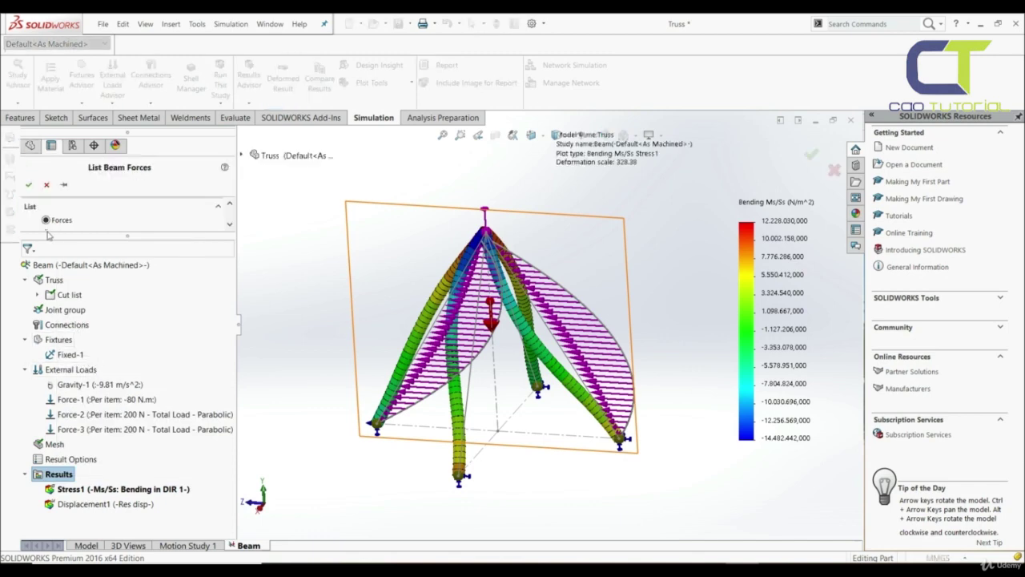
pyautogui.click(28, 186)
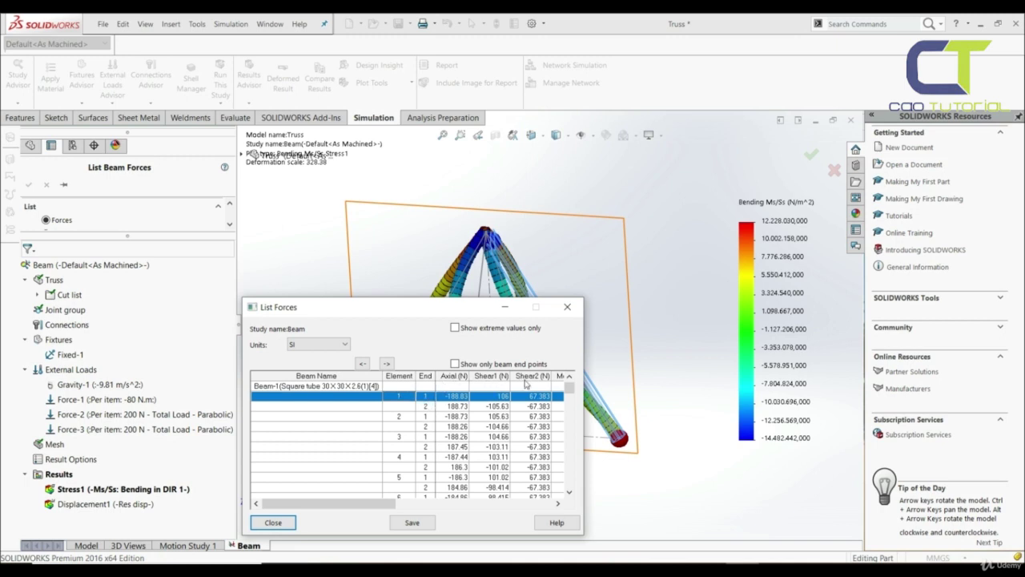
pyautogui.moveTo(387, 502); pyautogui.dragTo(550, 502)
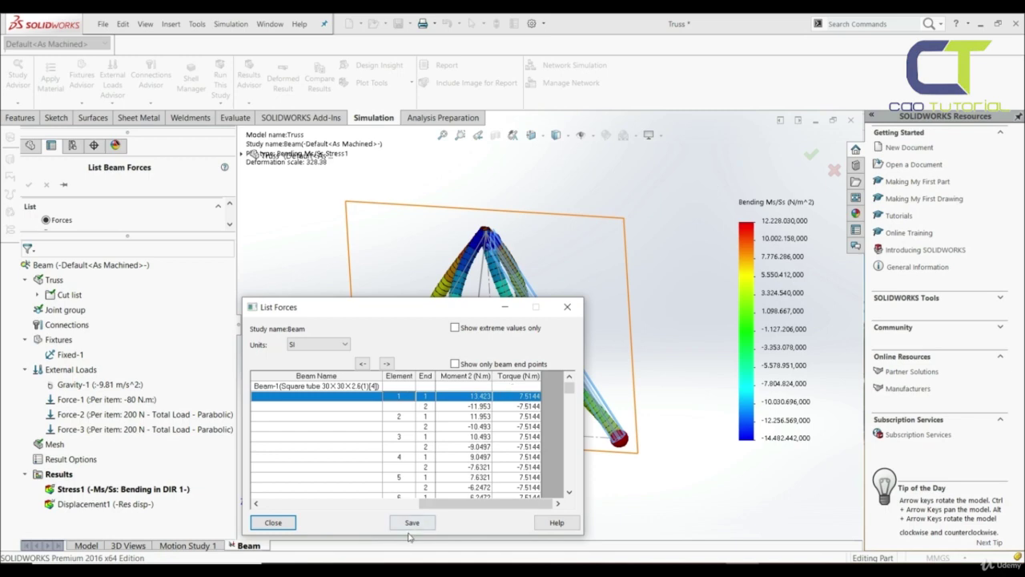
pyautogui.click(273, 522)
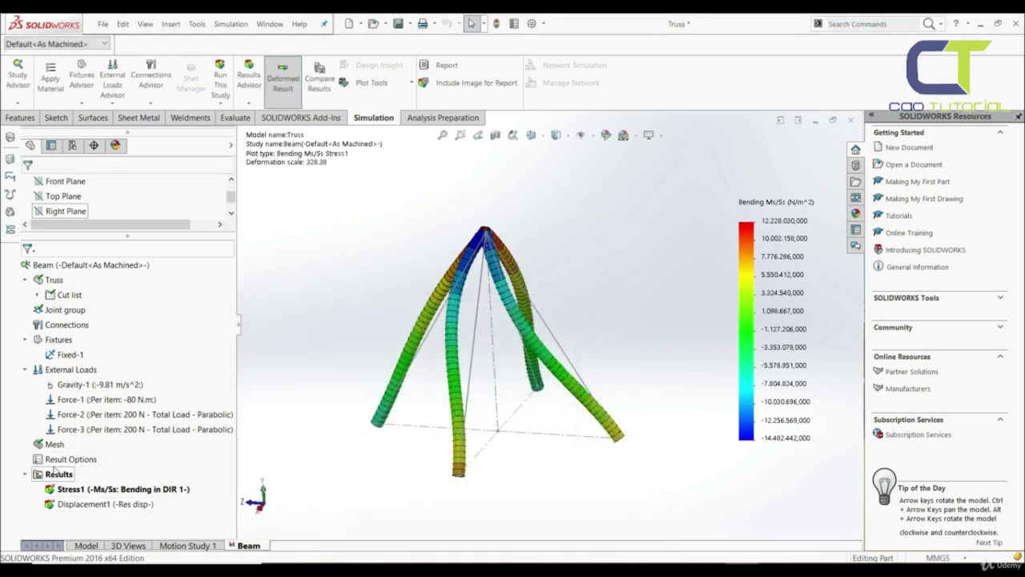
# - Calculate the reaction forces at the four base joints of the truss in SI units
pyautogui.rightClick(54, 479)
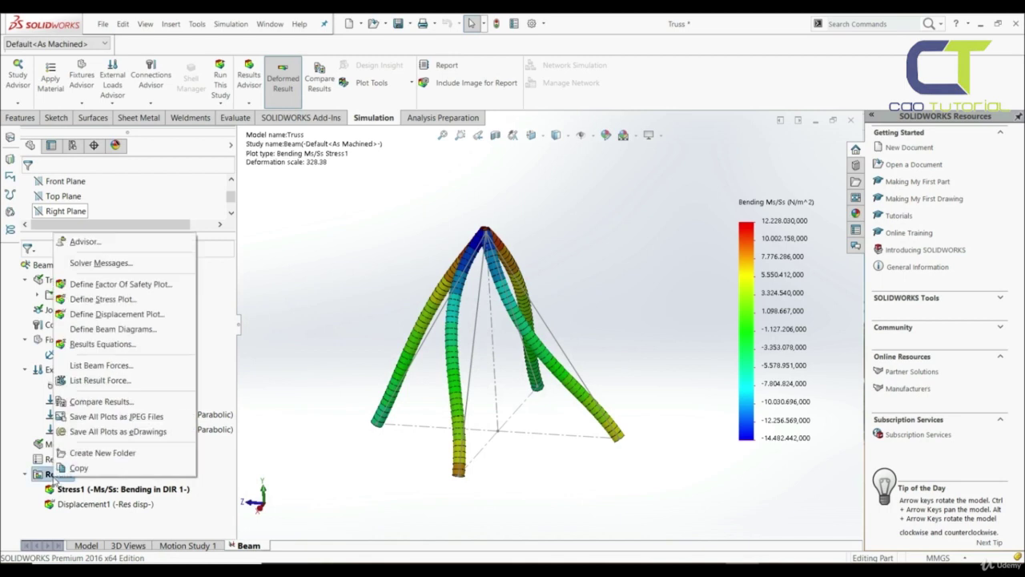
pyautogui.click(94, 381)
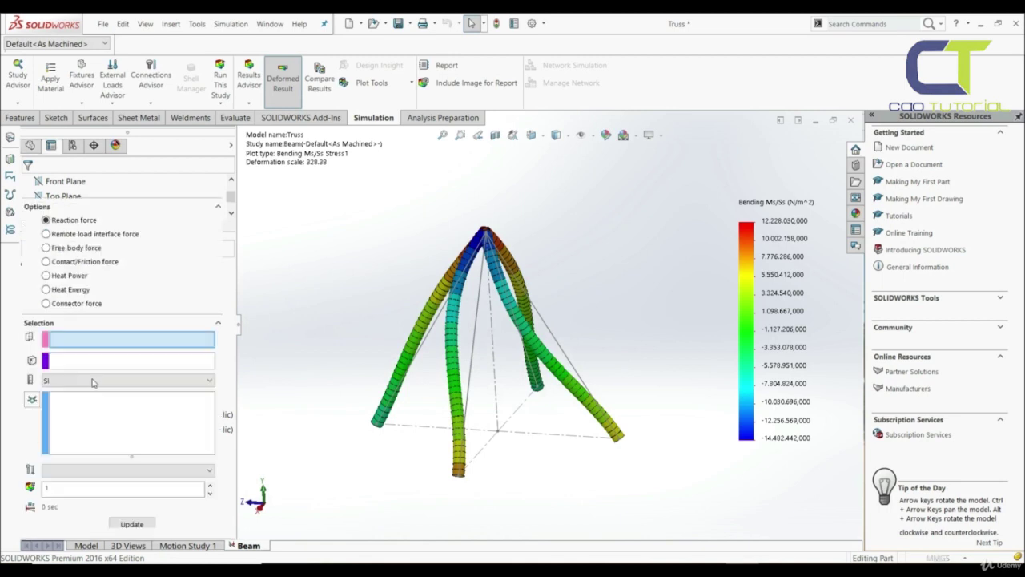
pyautogui.click(377, 423)
pyautogui.click(538, 389)
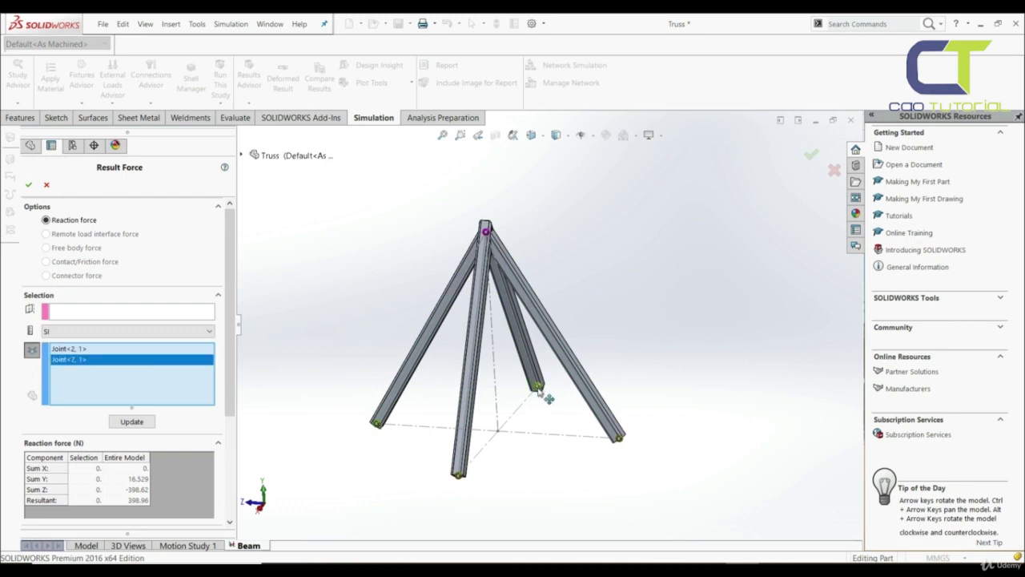
pyautogui.click(618, 438)
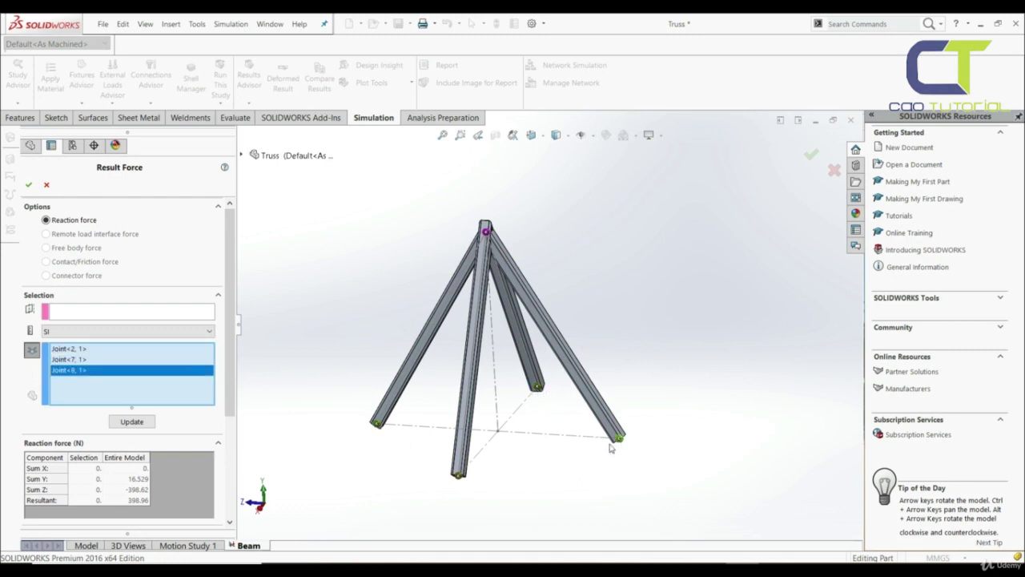
pyautogui.click(459, 476)
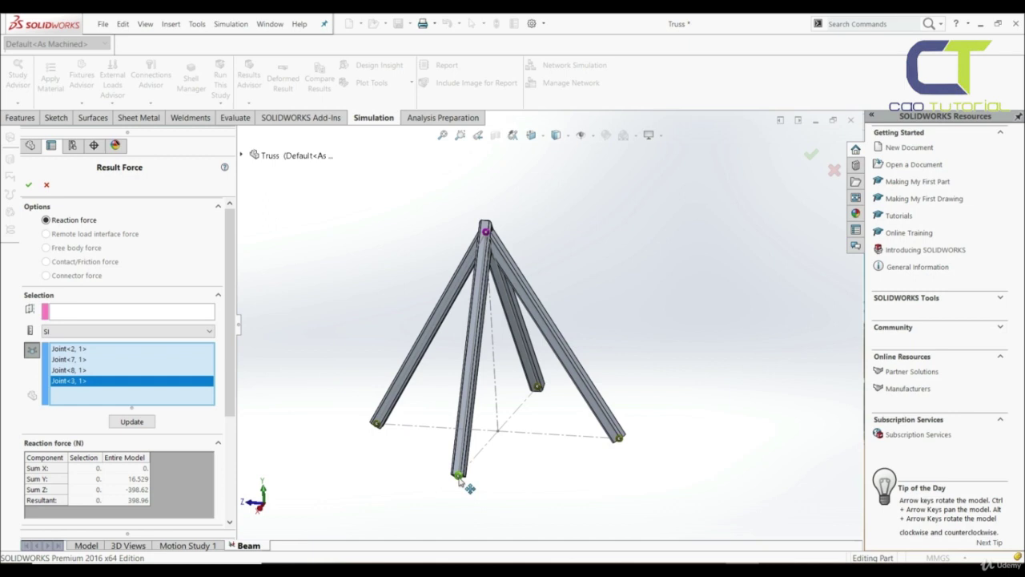
pyautogui.click(121, 422)
# - Spread the four reaction-force callouts around the truss so each can be read, and close the result force listing
pyautogui.moveTo(447, 205); pyautogui.dragTo(290, 276)
pyautogui.moveTo(446, 273); pyautogui.dragTo(528, 491)
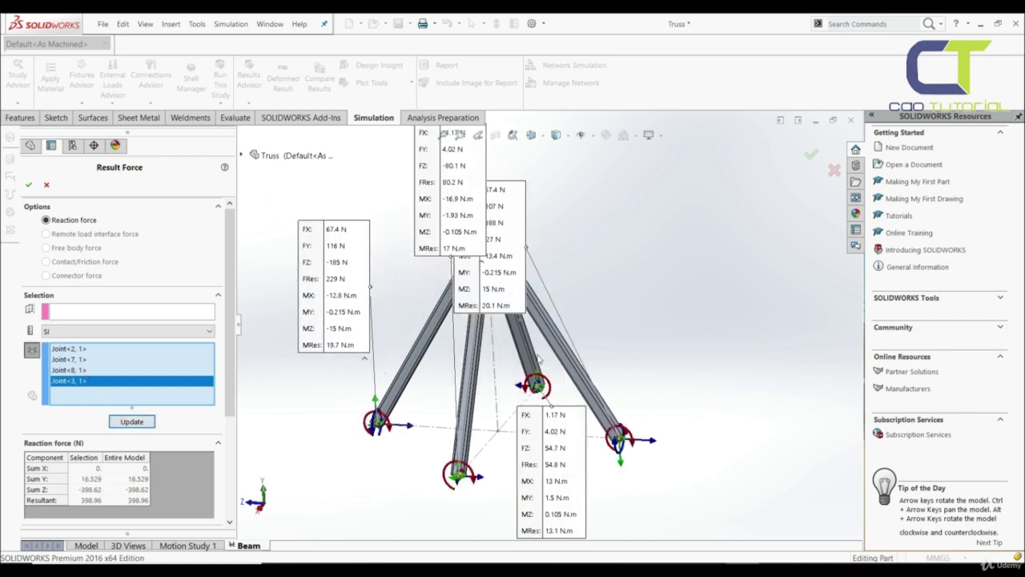
pyautogui.moveTo(521, 278); pyautogui.dragTo(787, 307)
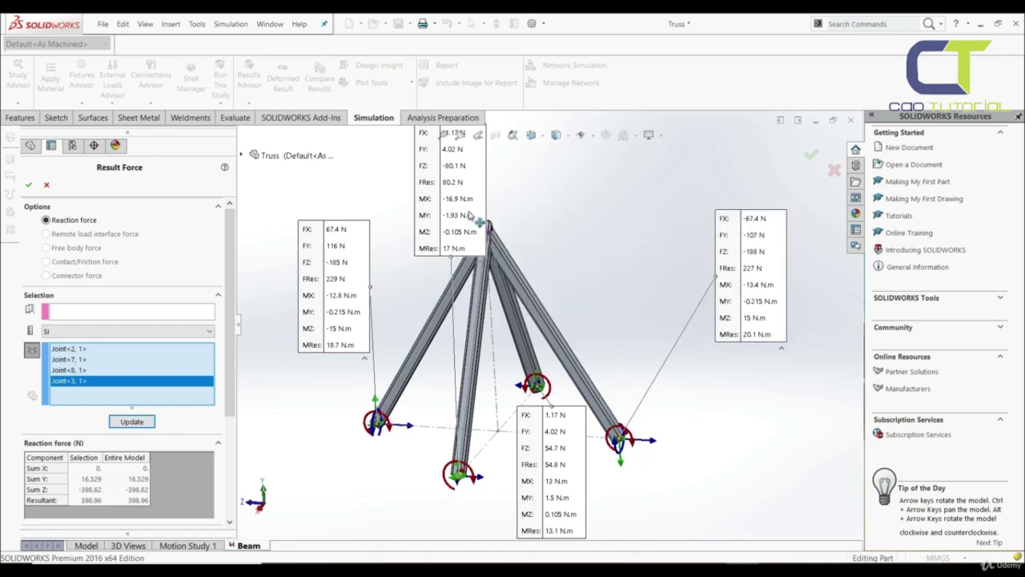
pyautogui.moveTo(471, 217); pyautogui.dragTo(306, 541)
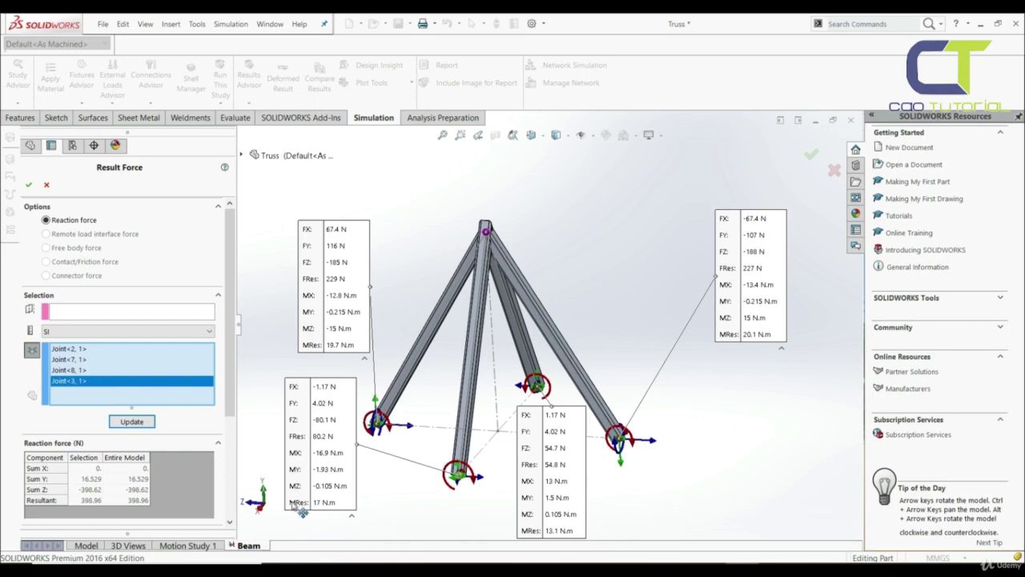
pyautogui.click(28, 186)
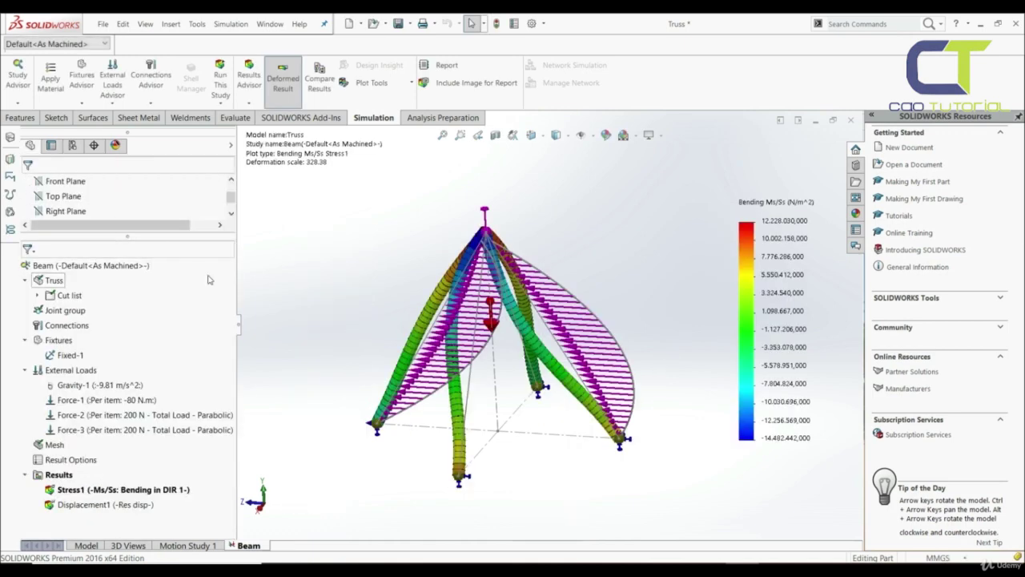
# - Create a beam diagram of Shear Force in Dir1 for all beams with the definition pinned, and inspect it
pyautogui.rightClick(61, 476)
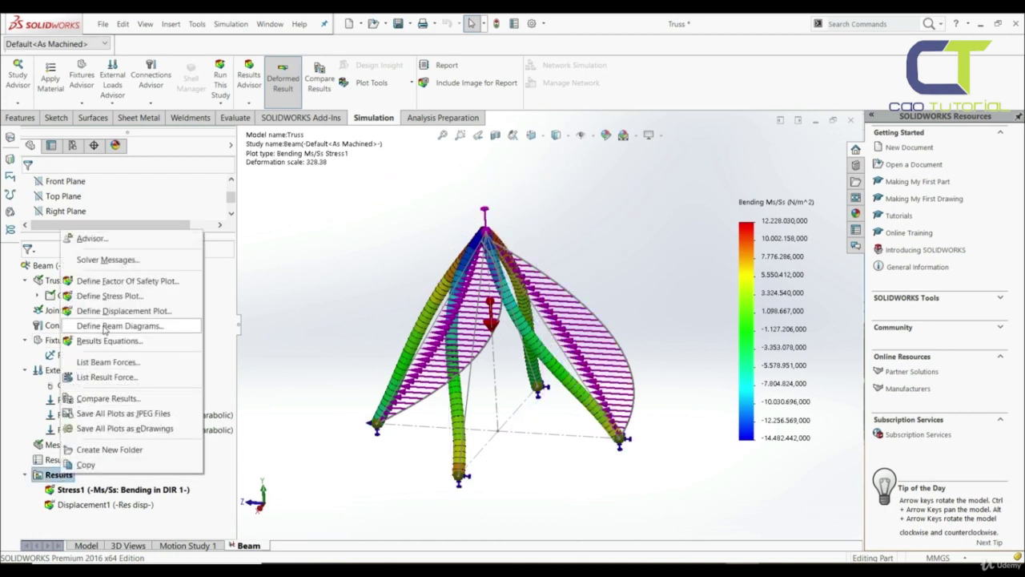
pyautogui.click(104, 326)
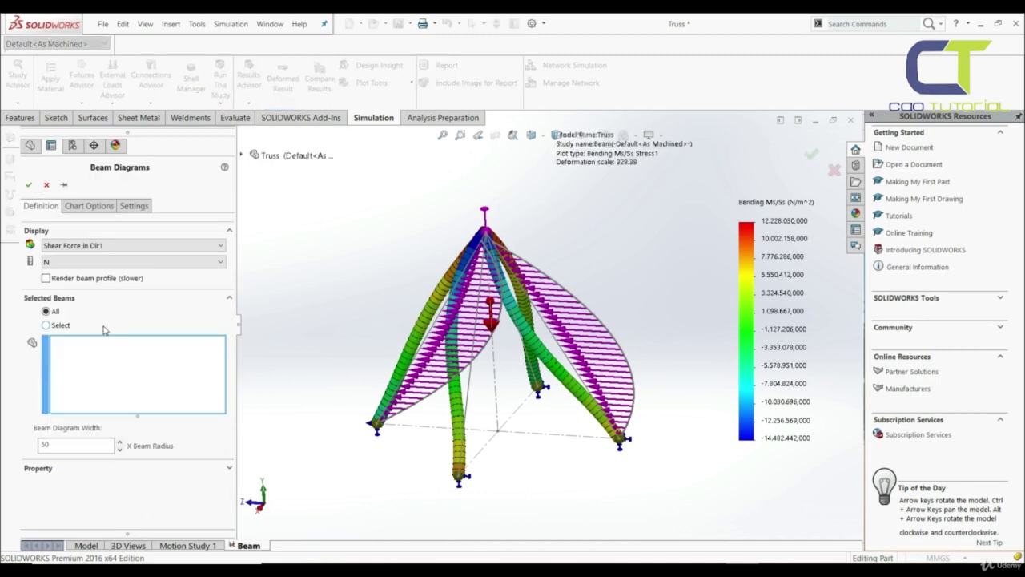
pyautogui.click(96, 247)
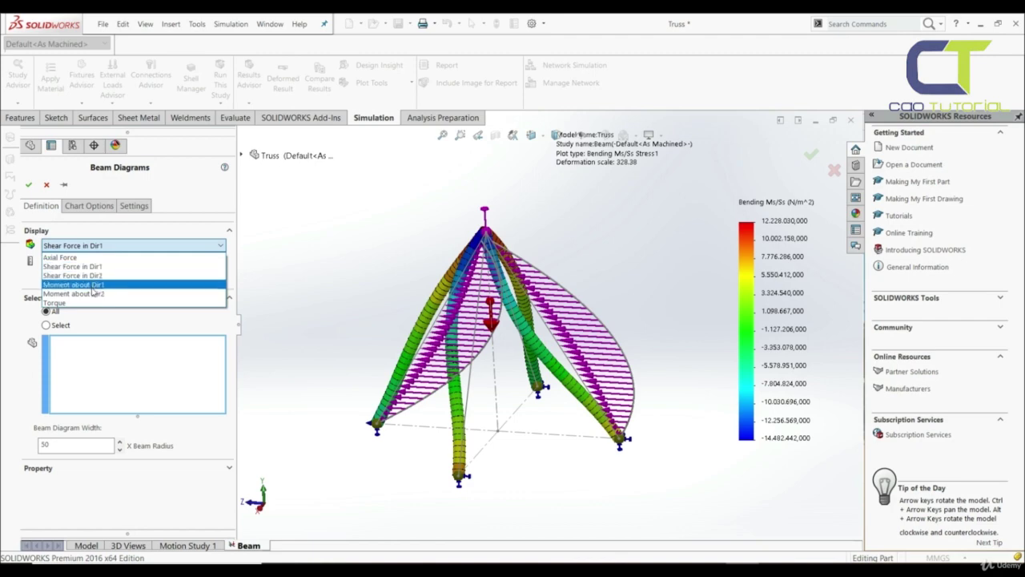
pyautogui.click(64, 185)
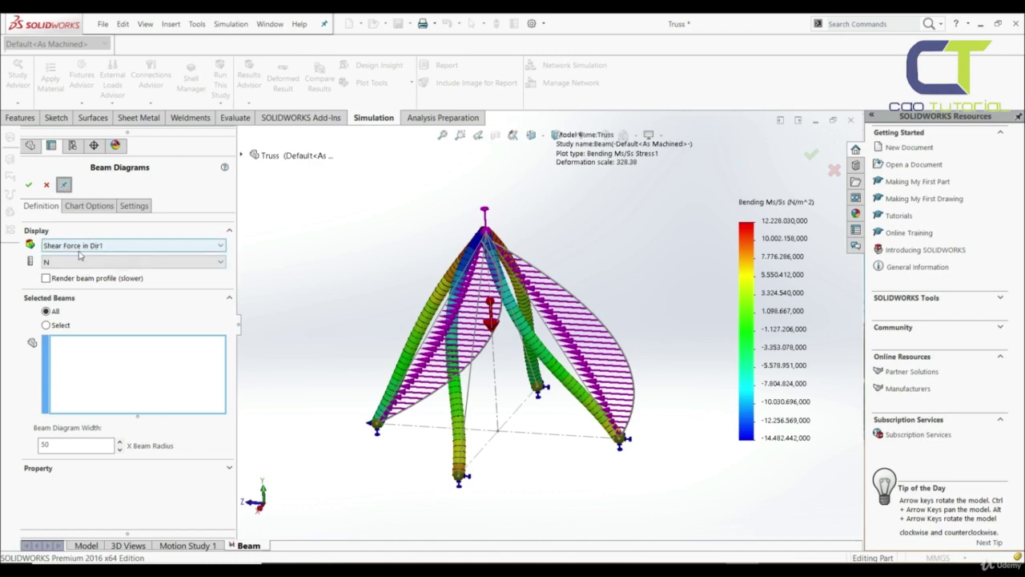
pyautogui.click(31, 185)
pyautogui.moveTo(468, 360); pyautogui.dragTo(330, 365, button='middle')
# - Create a beam diagram of Moment about Dir1 for all beams and inspect it from another angle
pyautogui.click(144, 246)
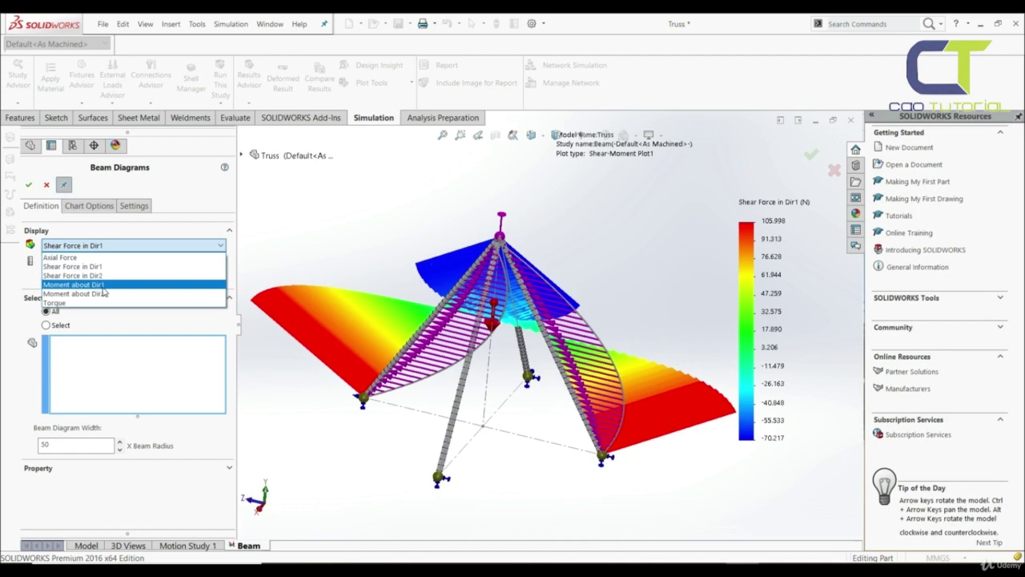
pyautogui.click(102, 286)
pyautogui.click(28, 184)
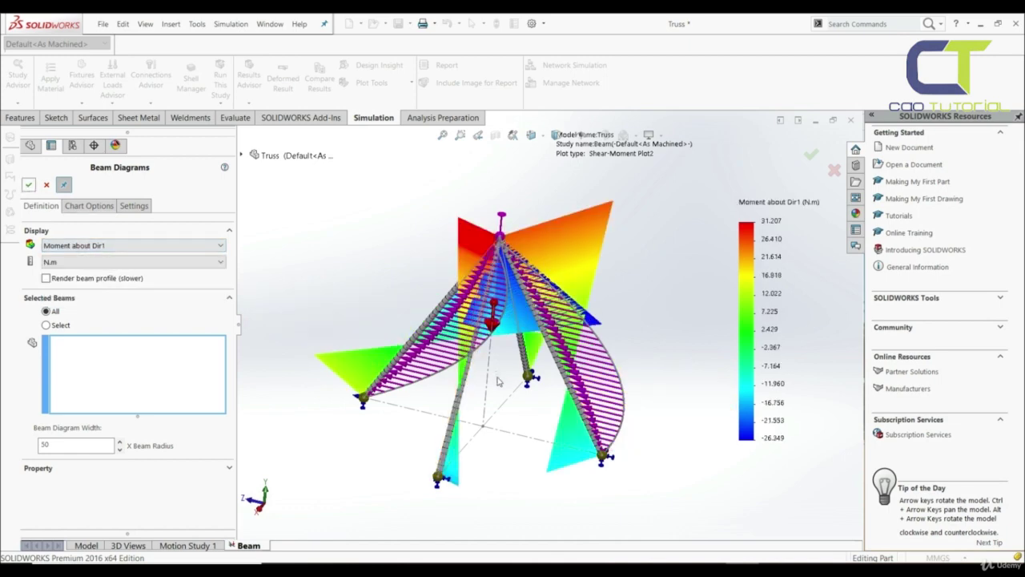
pyautogui.moveTo(497, 381); pyautogui.dragTo(264, 320, button='middle')
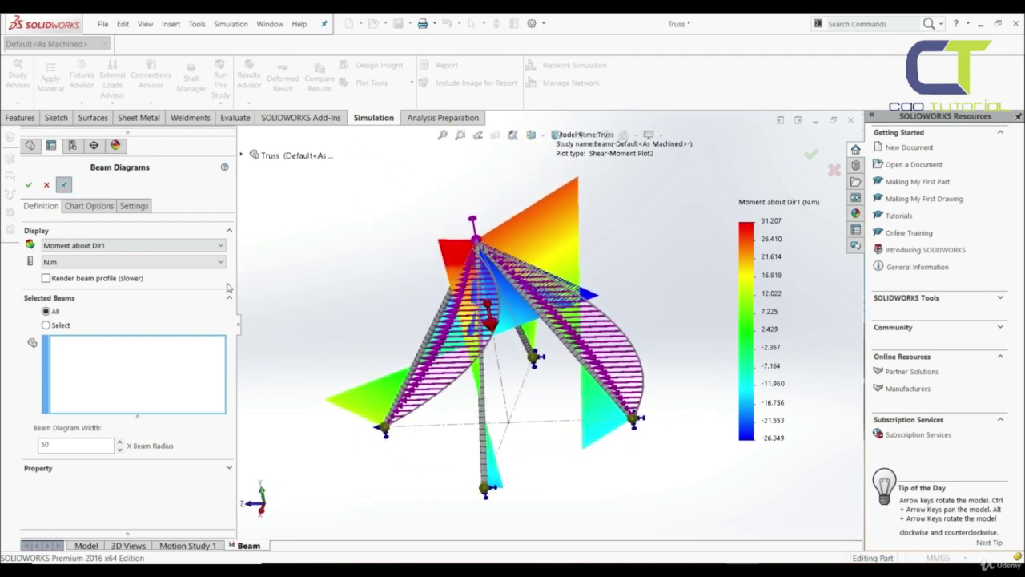
# - Create an Axial Force beam diagram in N for all beams and inspect it from another angle
pyautogui.click(118, 245)
pyautogui.click(119, 256)
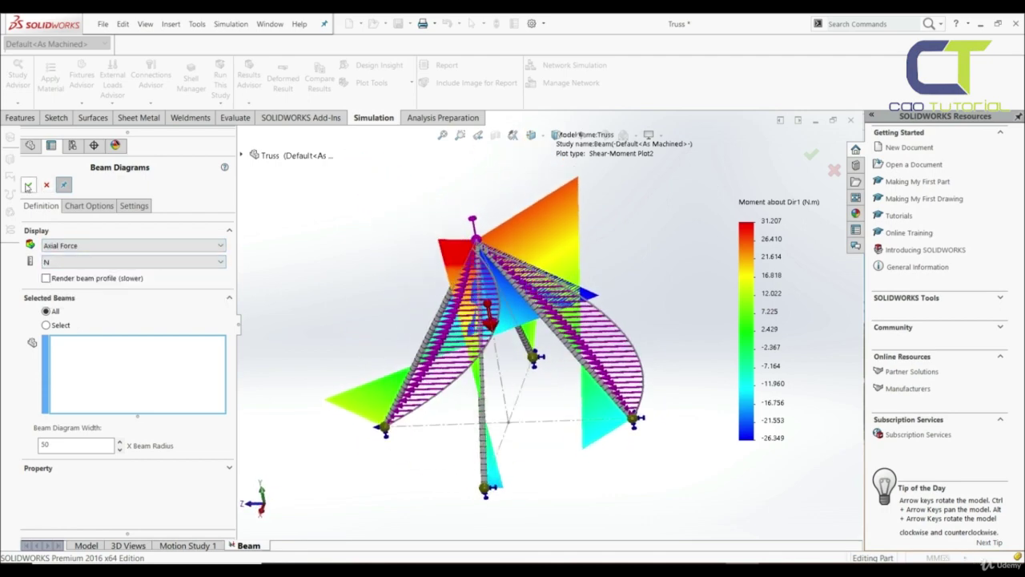
pyautogui.click(28, 186)
pyautogui.moveTo(400, 440); pyautogui.dragTo(395, 544, button='middle')
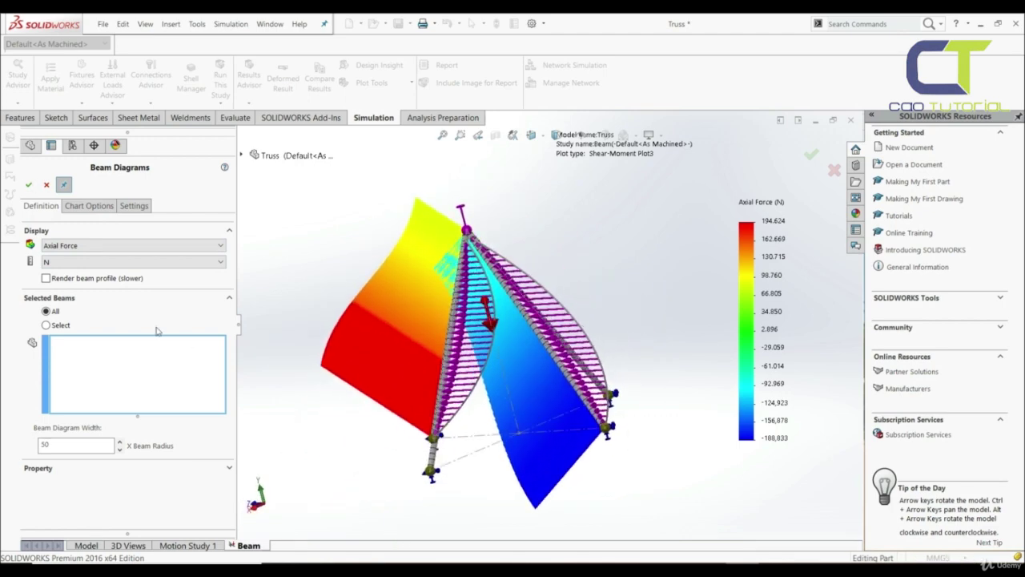
# - Create a Torque beam diagram in N.m for all beams, inspect it from another angle and close the beam diagram definition
pyautogui.click(98, 245)
pyautogui.click(98, 303)
pyautogui.click(28, 185)
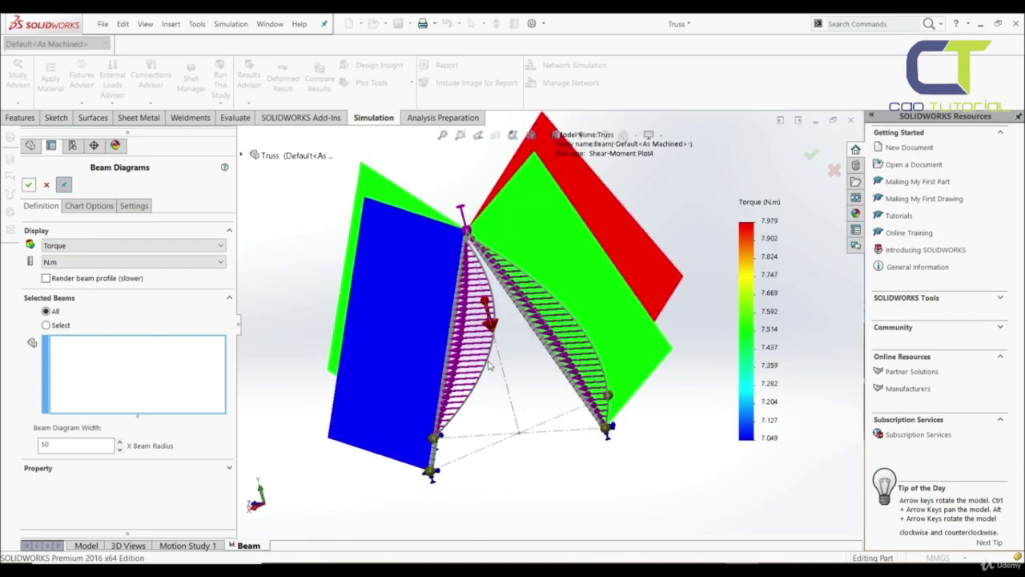
pyautogui.moveTo(561, 416); pyautogui.dragTo(564, 326, button='middle')
pyautogui.scroll(5, 584, 253)
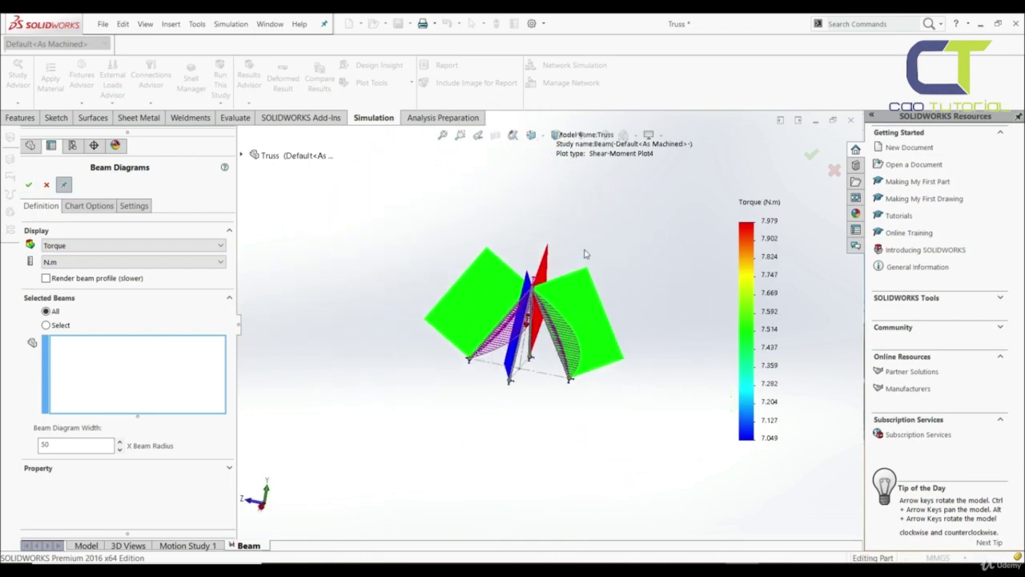
pyautogui.scroll(-3, 584, 252)
pyautogui.click(49, 185)
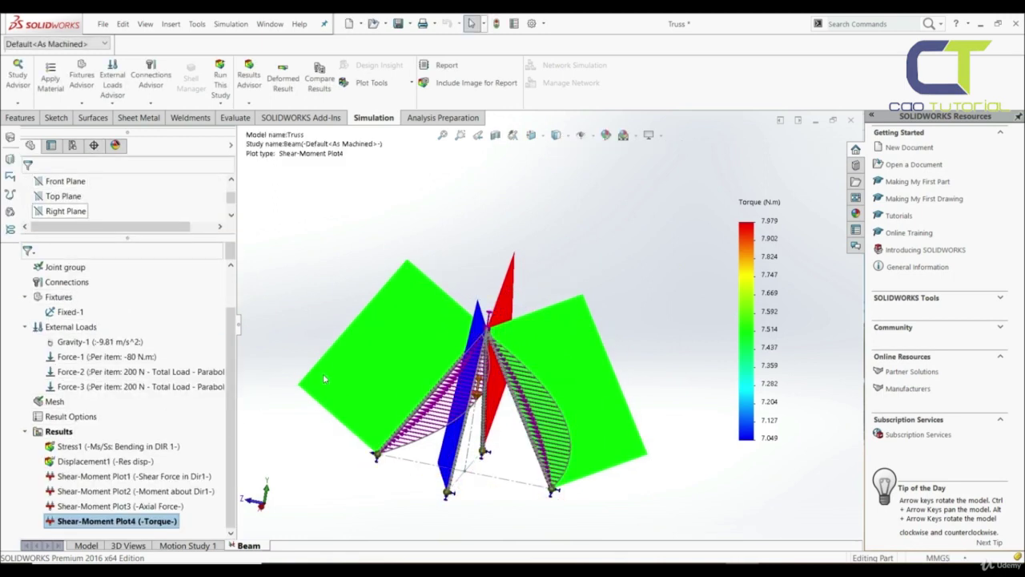
# - Define a factor of safety plot for all bodies with the Automatic failure criterion and view the whole truss
pyautogui.rightClick(40, 435)
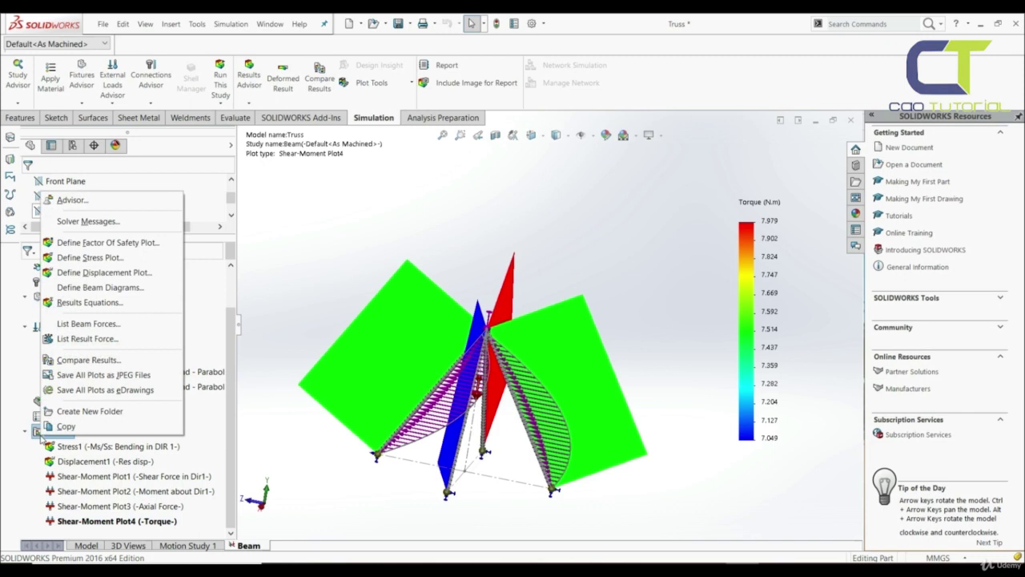
pyautogui.click(108, 243)
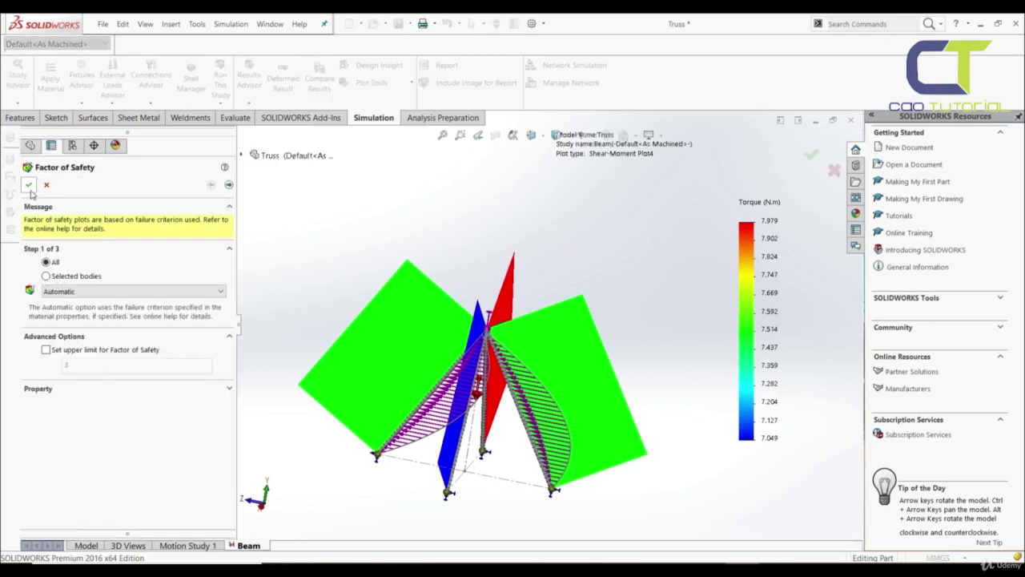
pyautogui.click(29, 186)
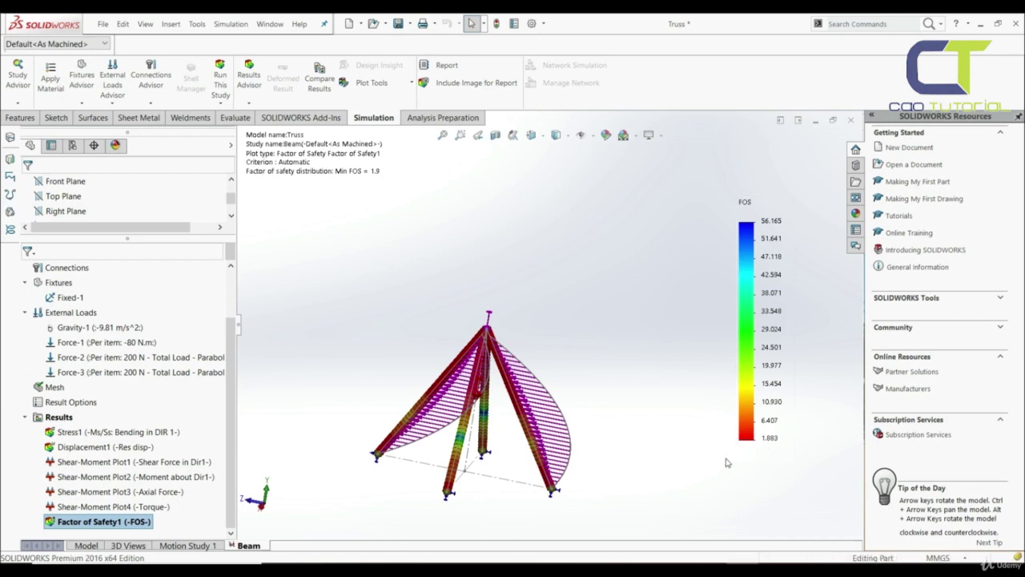
pyautogui.press('f')
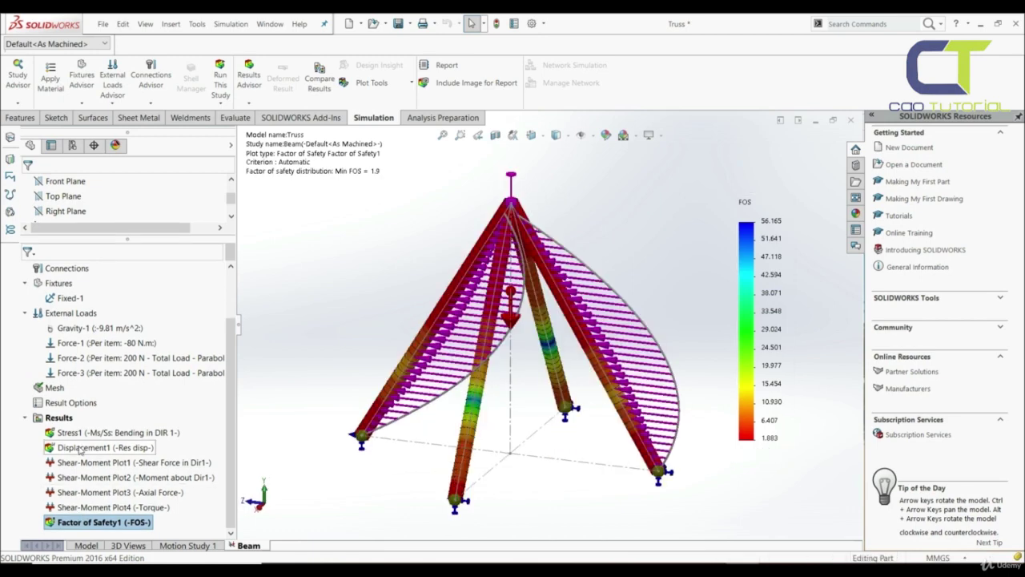
# - Show the resultant displacement plot, edit its definition with the pane pinned, and display UX: X Displacement in mm
pyautogui.doubleClick(80, 451)
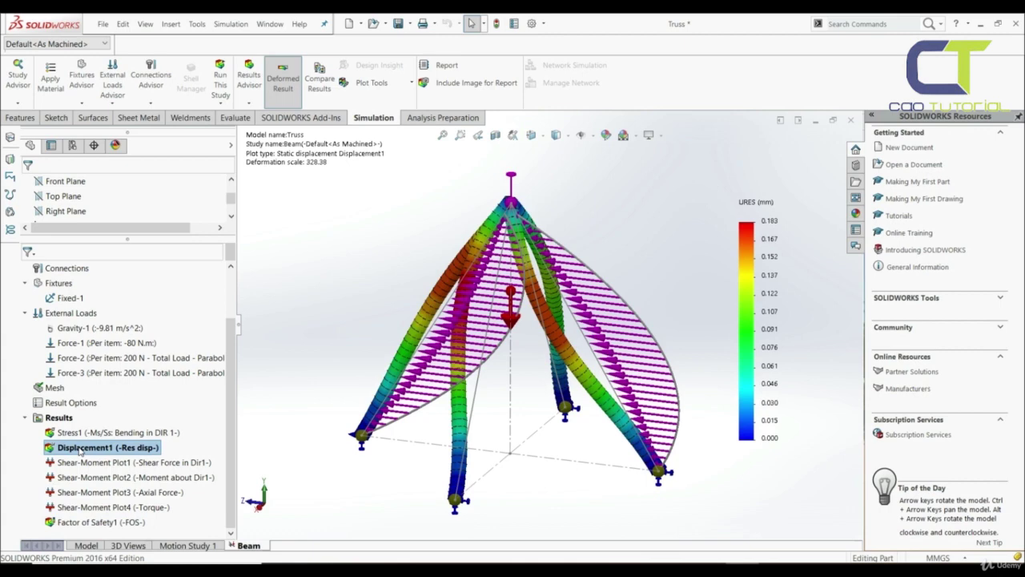
pyautogui.rightClick(80, 451)
pyautogui.click(118, 261)
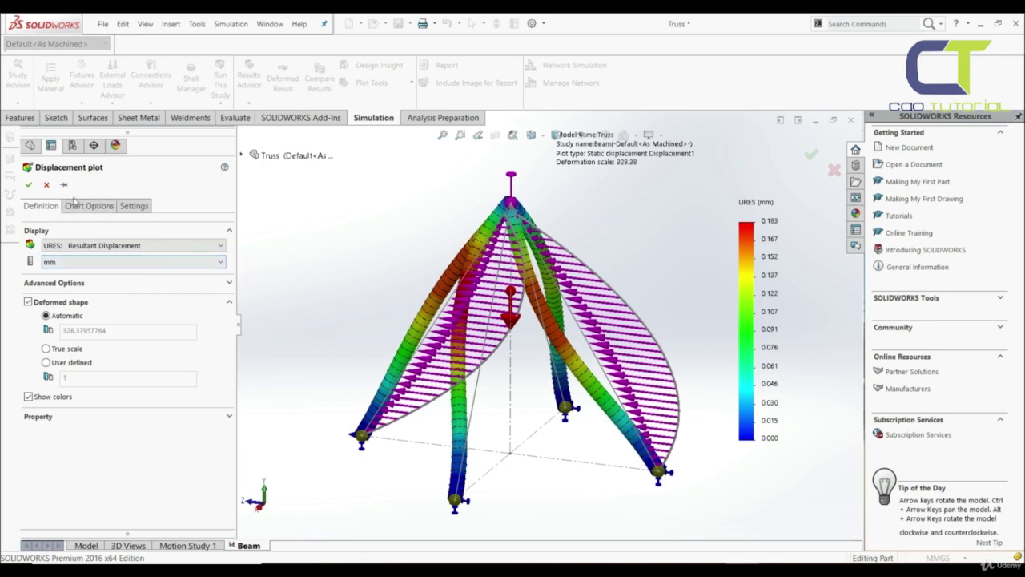
pyautogui.click(64, 184)
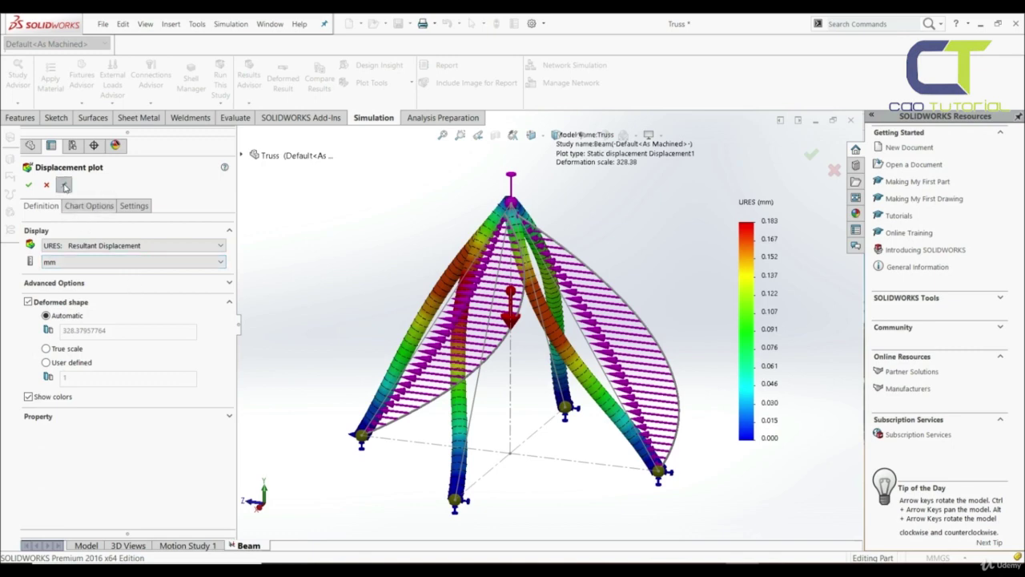
pyautogui.click(84, 245)
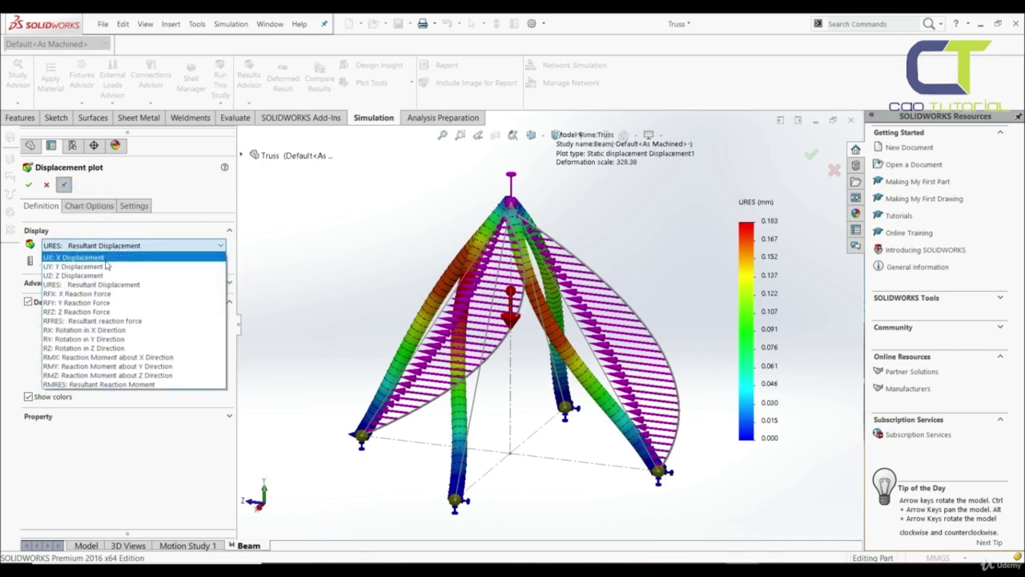
pyautogui.click(100, 257)
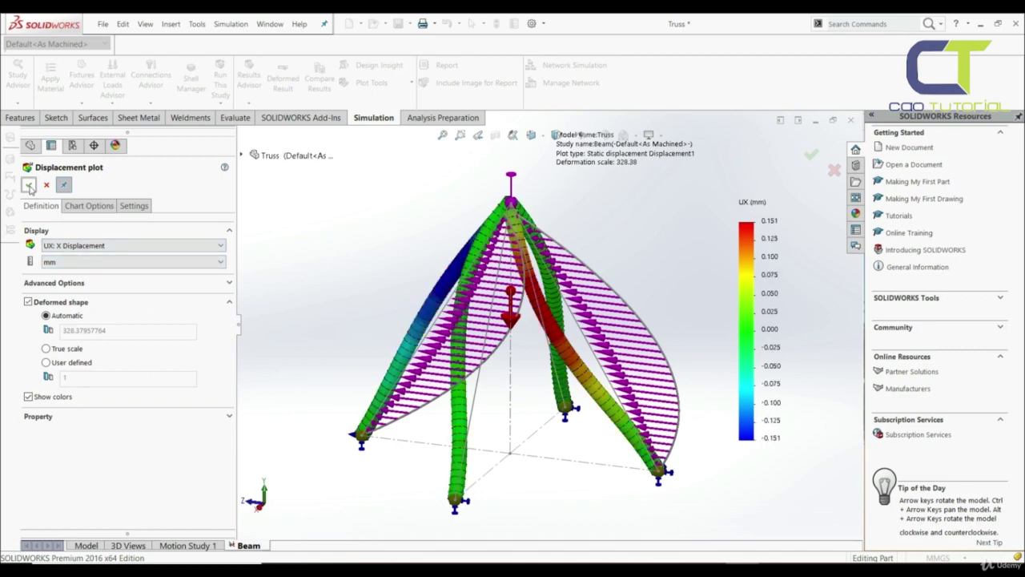
# - Set the displacement plot back to URES: Resultant Displacement and accept the definition
pyautogui.click(85, 245)
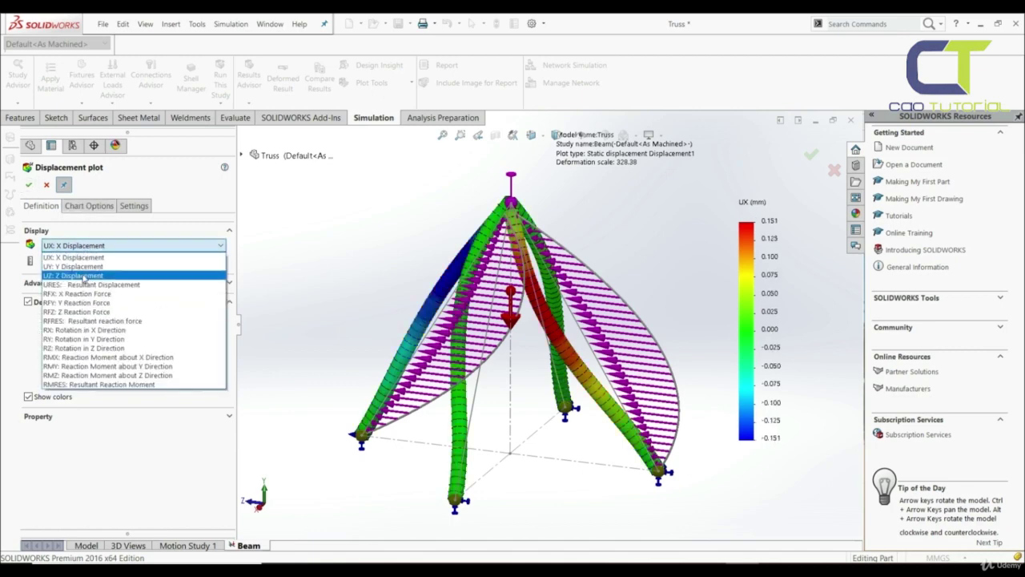
pyautogui.click(82, 285)
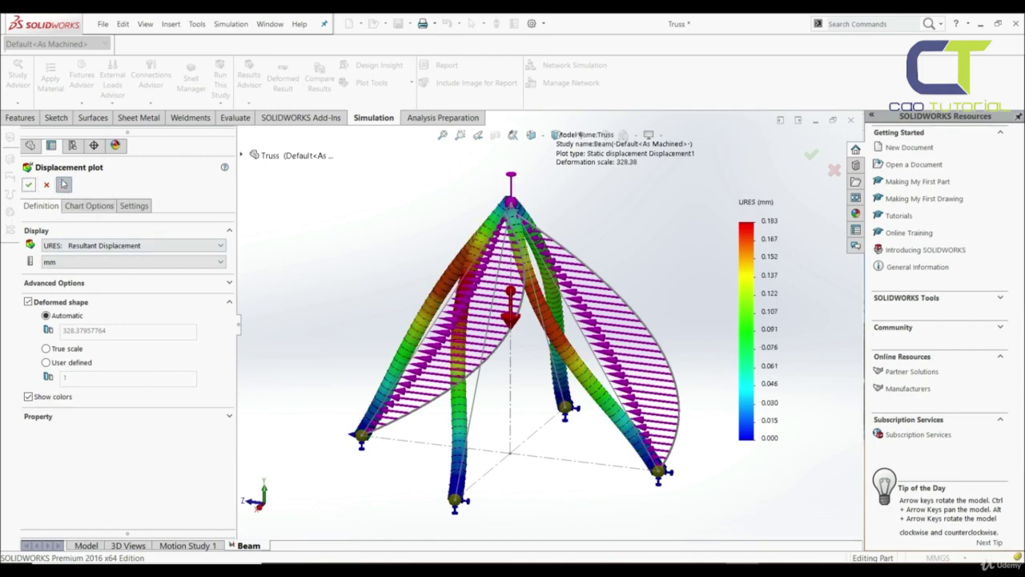
pyautogui.click(28, 184)
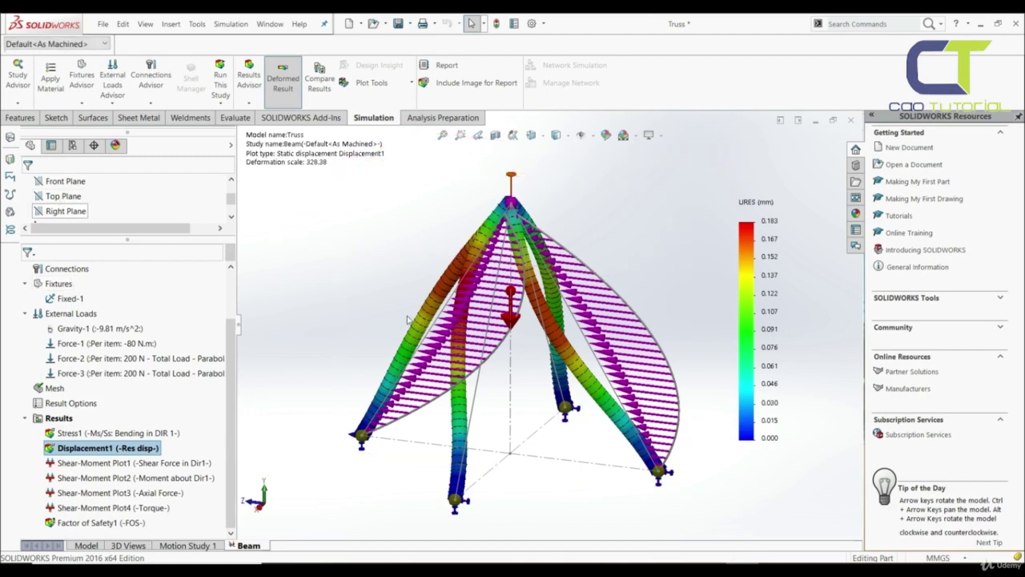
# - Show the bending stress plot and probe two elements along the left truss leg, moving their callouts clear of the model
pyautogui.doubleClick(80, 434)
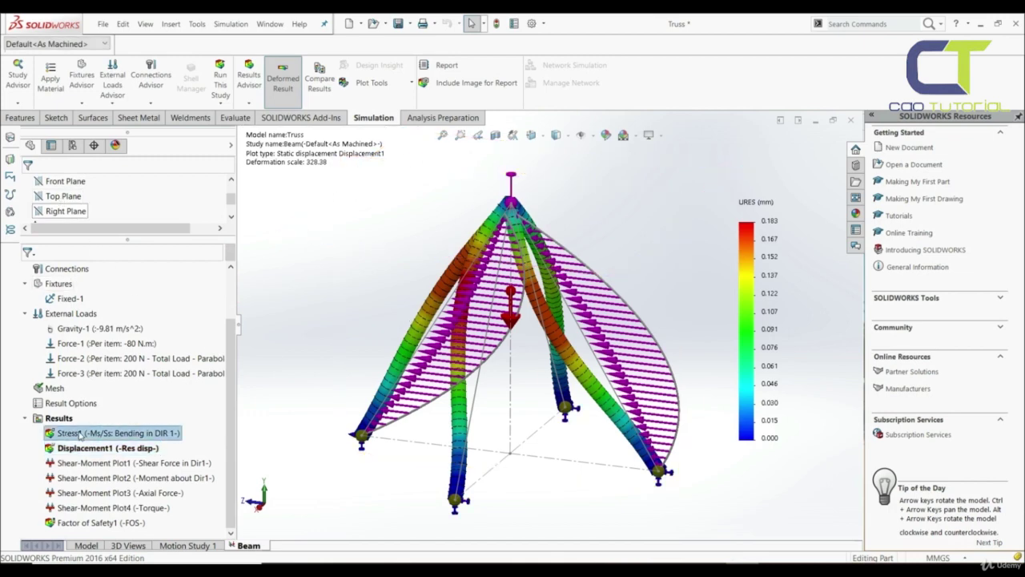
pyautogui.click(401, 84)
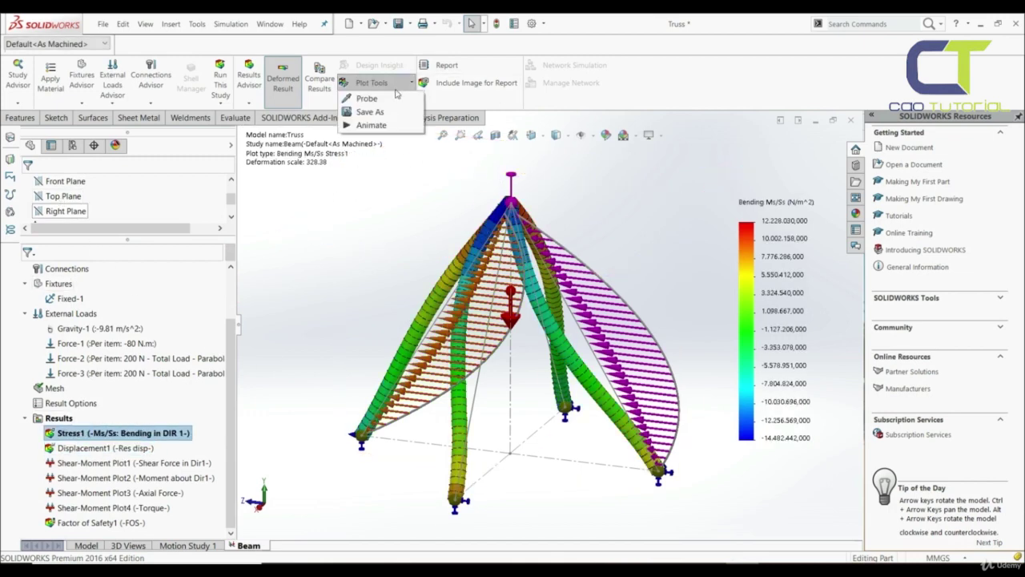
pyautogui.click(386, 101)
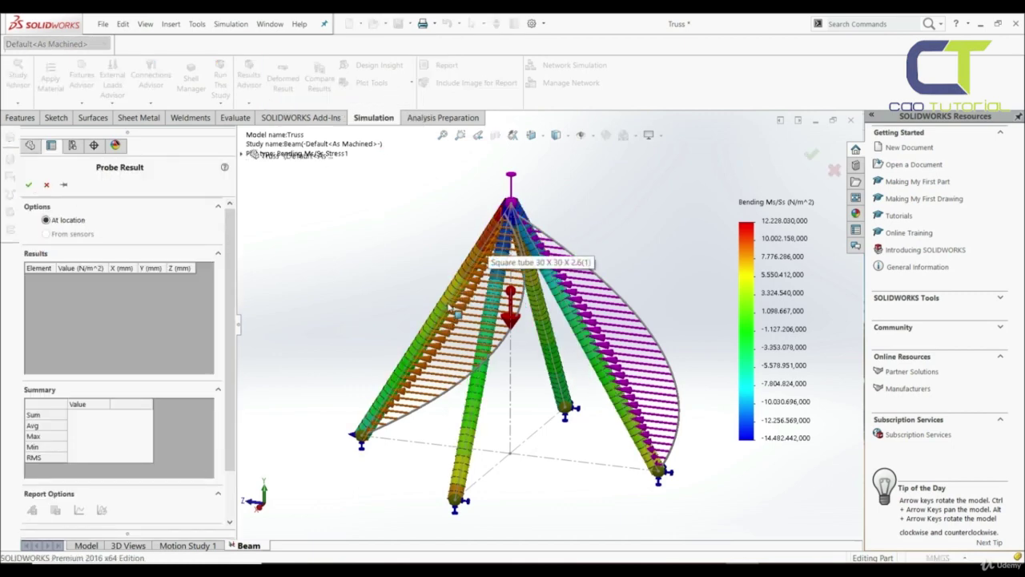
pyautogui.click(457, 313)
pyautogui.moveTo(458, 313); pyautogui.dragTo(194, 195)
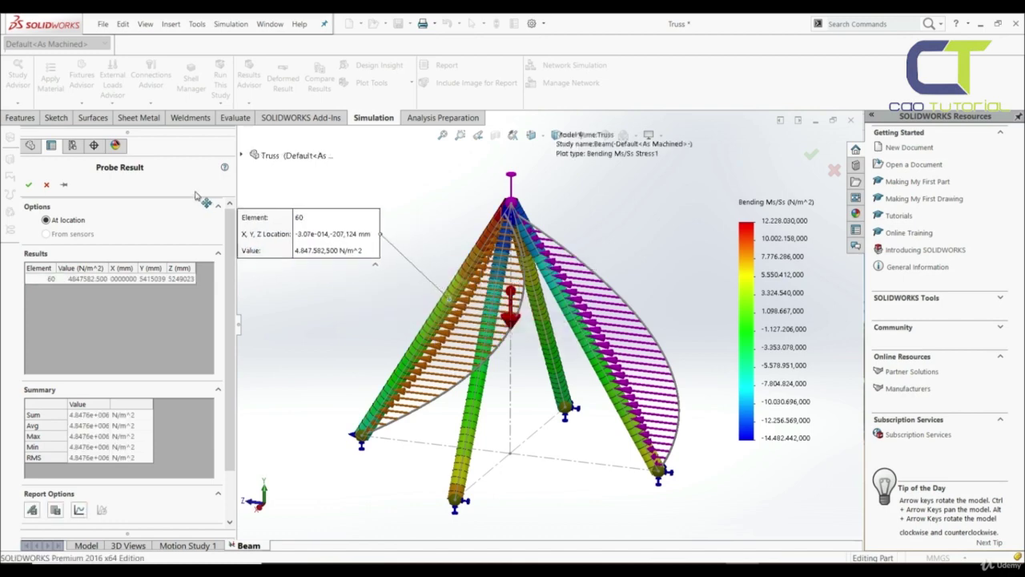
pyautogui.click(405, 364)
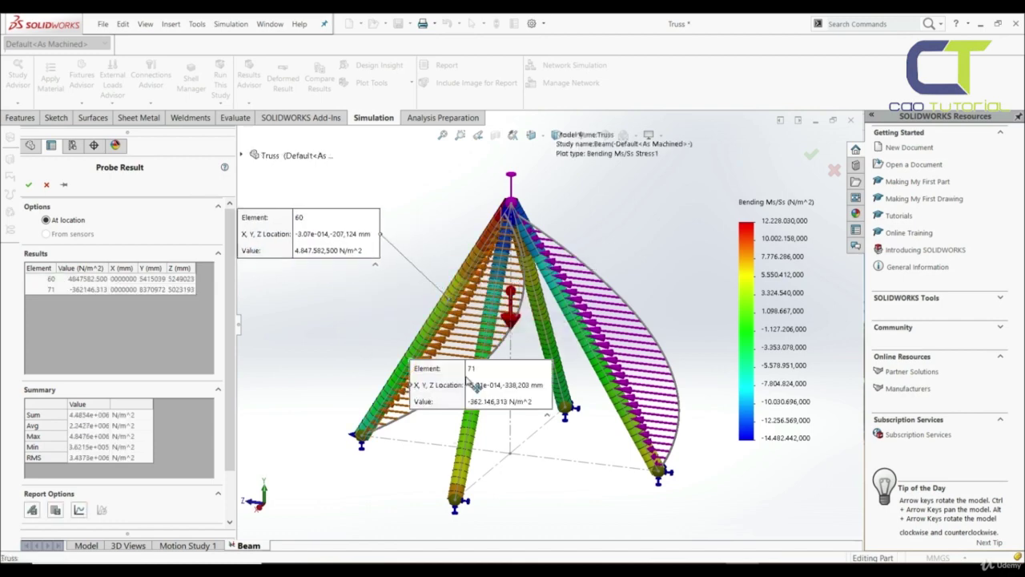
pyautogui.moveTo(393, 320); pyautogui.dragTo(224, 307)
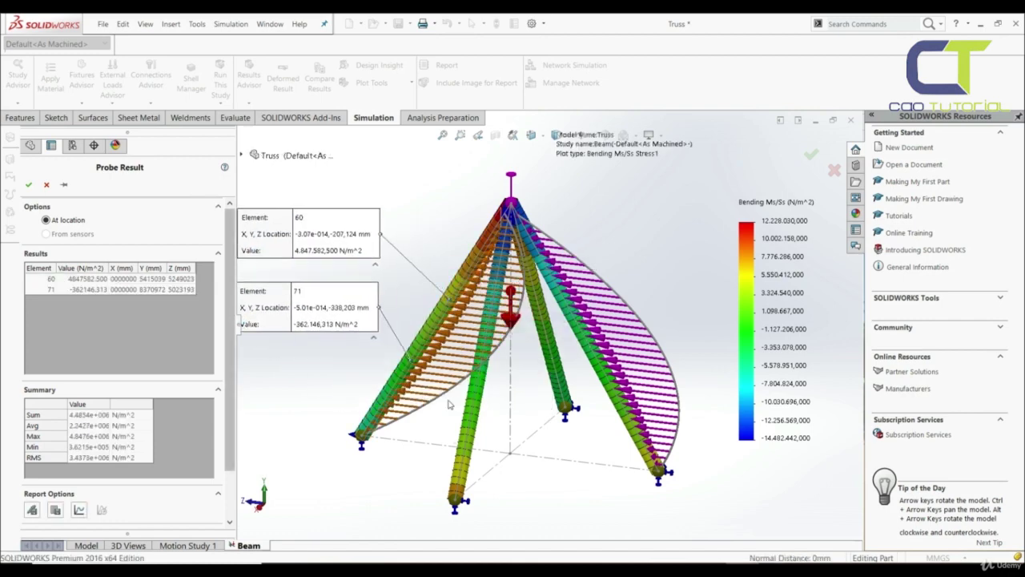
# - Probe one element each on the right and front truss legs, move their callouts aside, and plot the probed stresses on a graph
pyautogui.click(578, 324)
pyautogui.moveTo(632, 324); pyautogui.dragTo(653, 139)
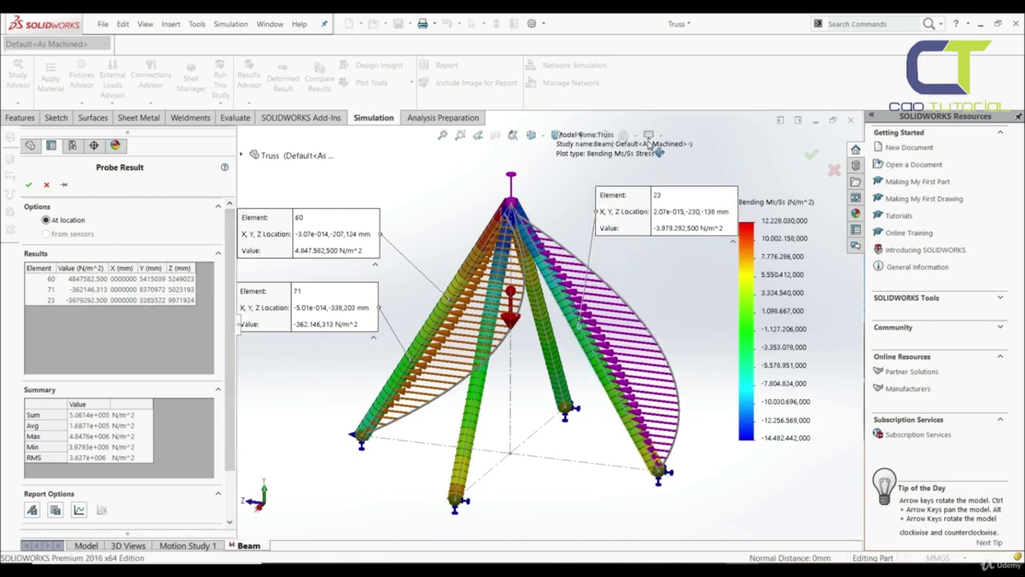
pyautogui.click(476, 406)
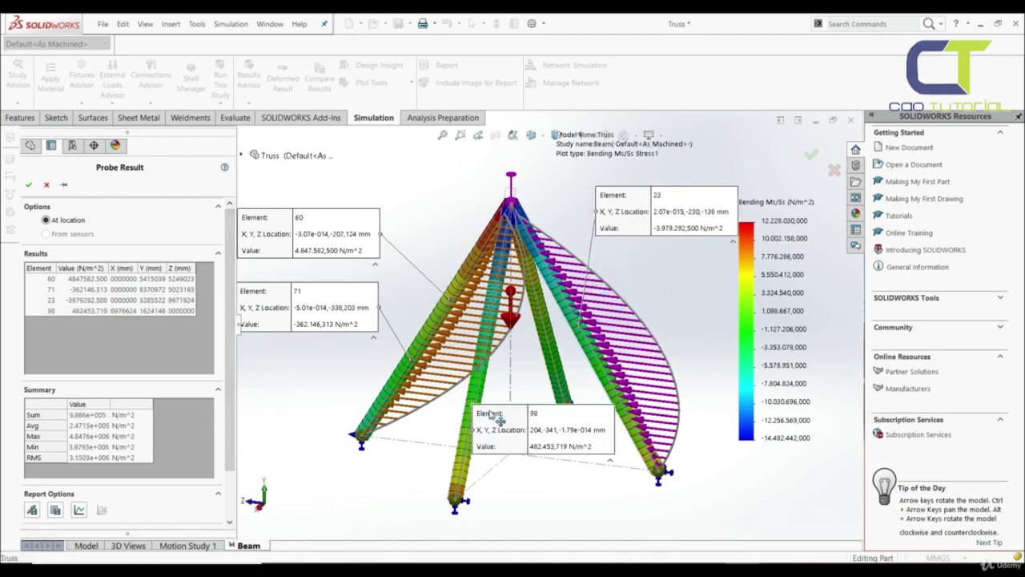
pyautogui.moveTo(547, 459); pyautogui.dragTo(658, 502)
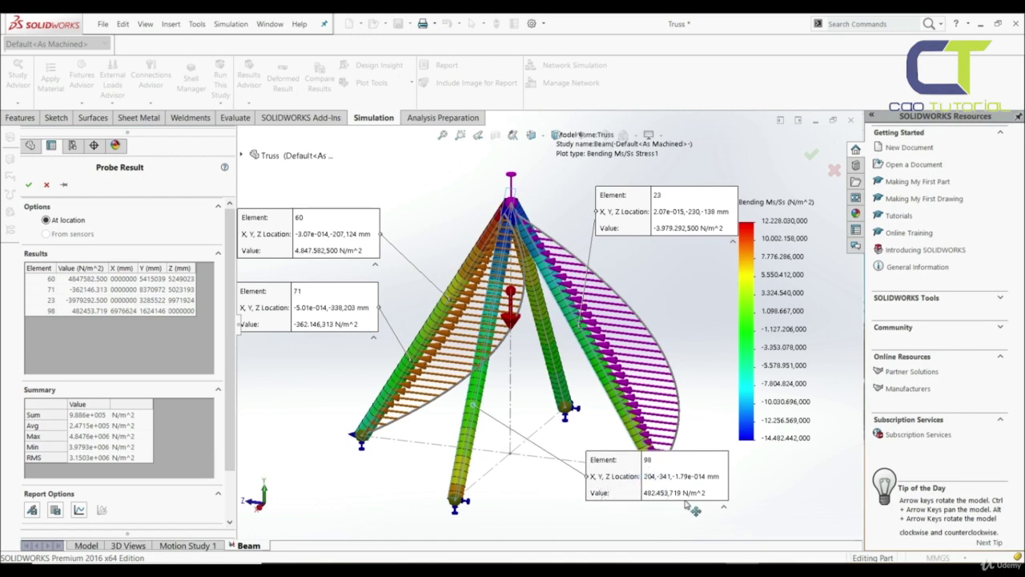
pyautogui.click(79, 509)
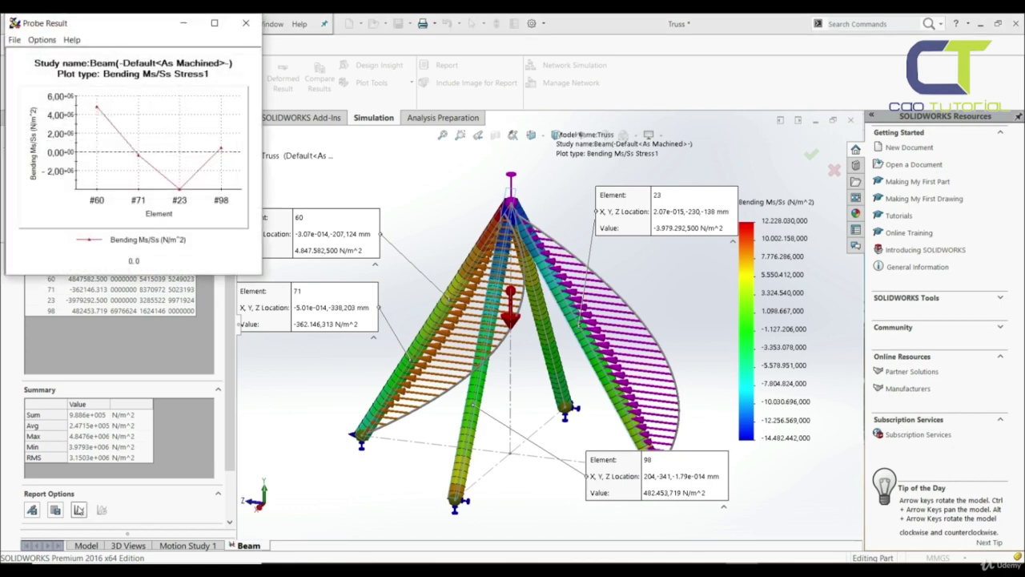